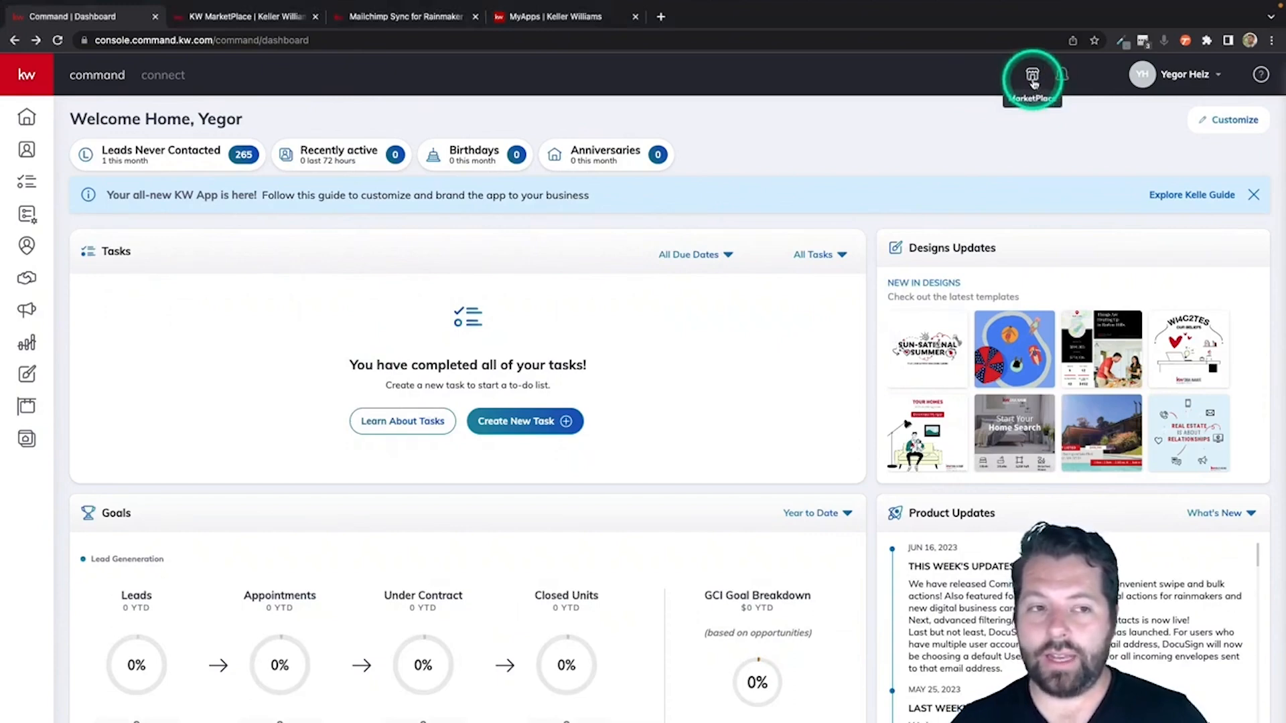
- Search the KW MarketPlace for mailchimp and view the Mailchimp Sync for Rainmaker / Teams to KW Command listing
{"action": "left_click", "coordinate": [1033, 76]}
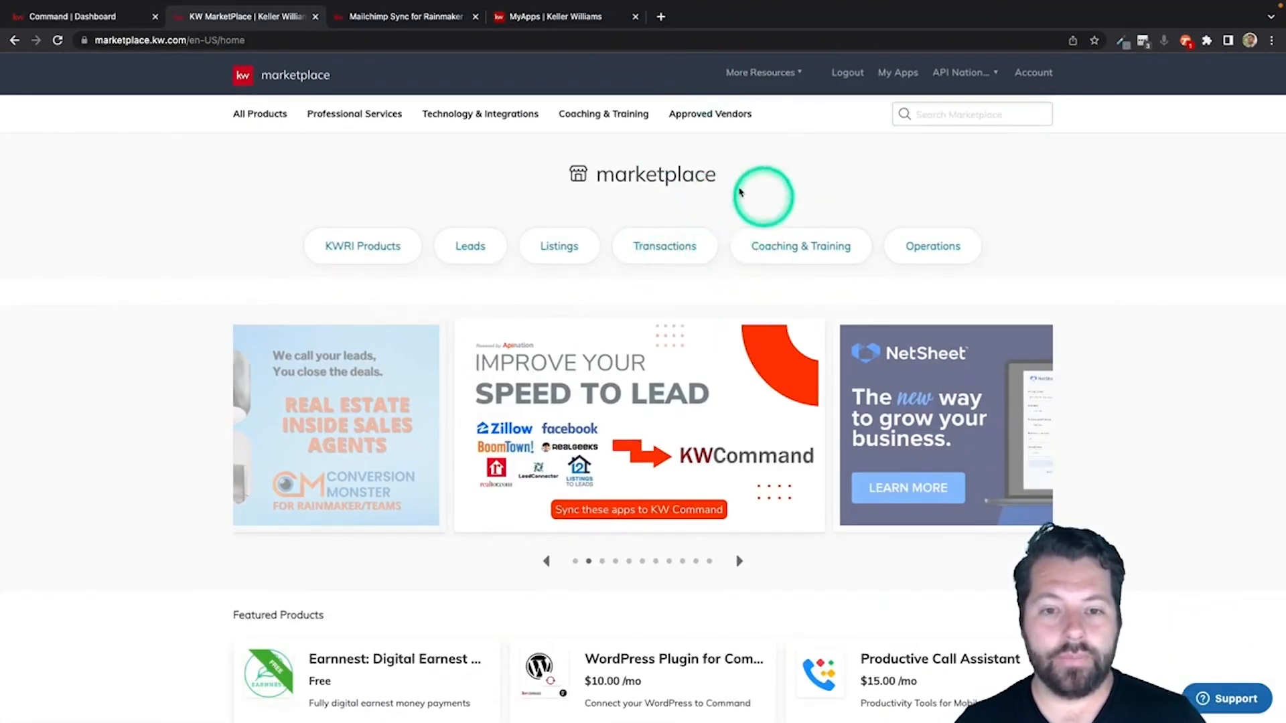
{"action": "left_click", "coordinate": [945, 117]}
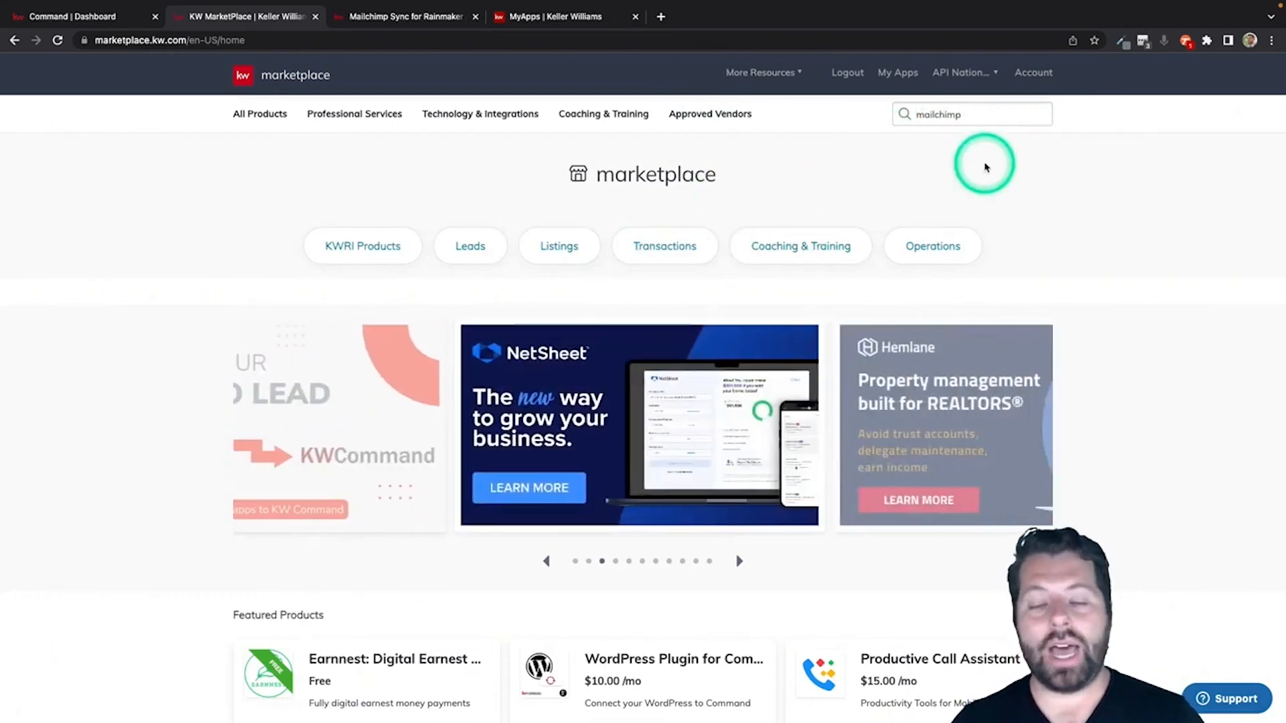
{"action": "left_click", "coordinate": [411, 26]}
{"action": "left_click_drag", "start_coordinate": [263, 122], "coordinate": [560, 128]}
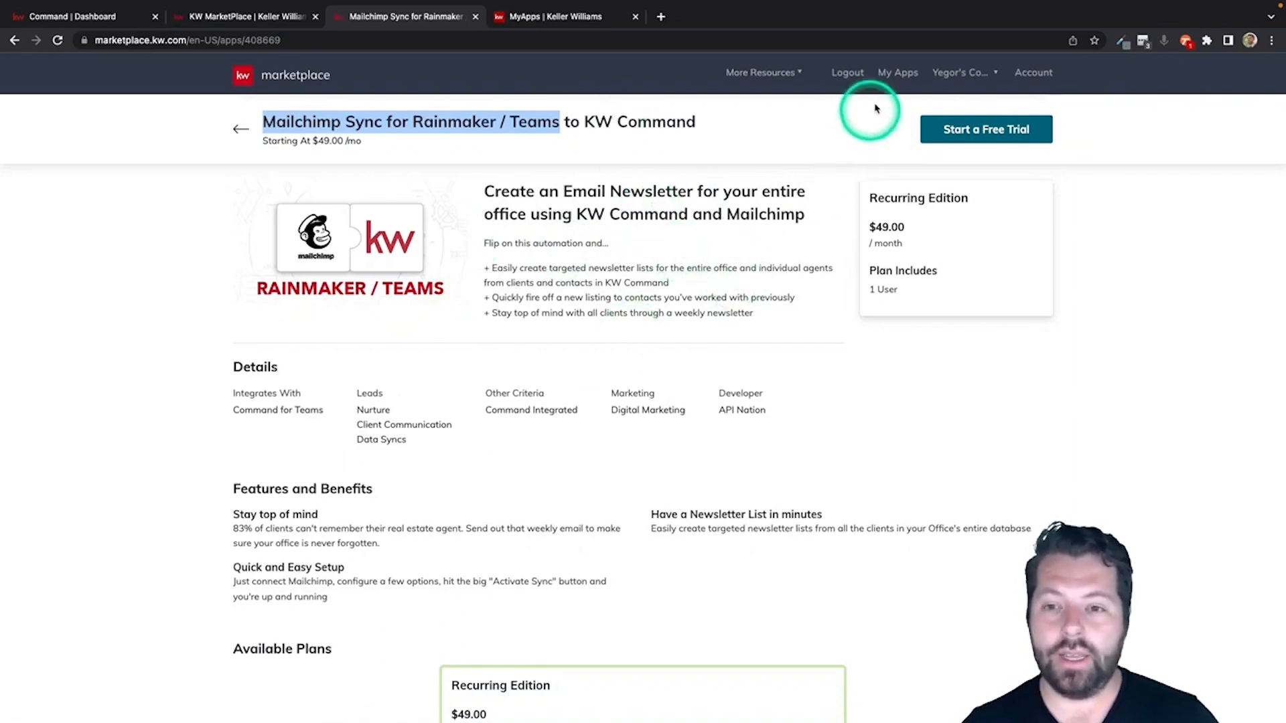
- Launch Mailchimp Sync for Rainmaker / Teams to KW Command from the account's marketplace applications
{"action": "left_click", "coordinate": [530, 16]}
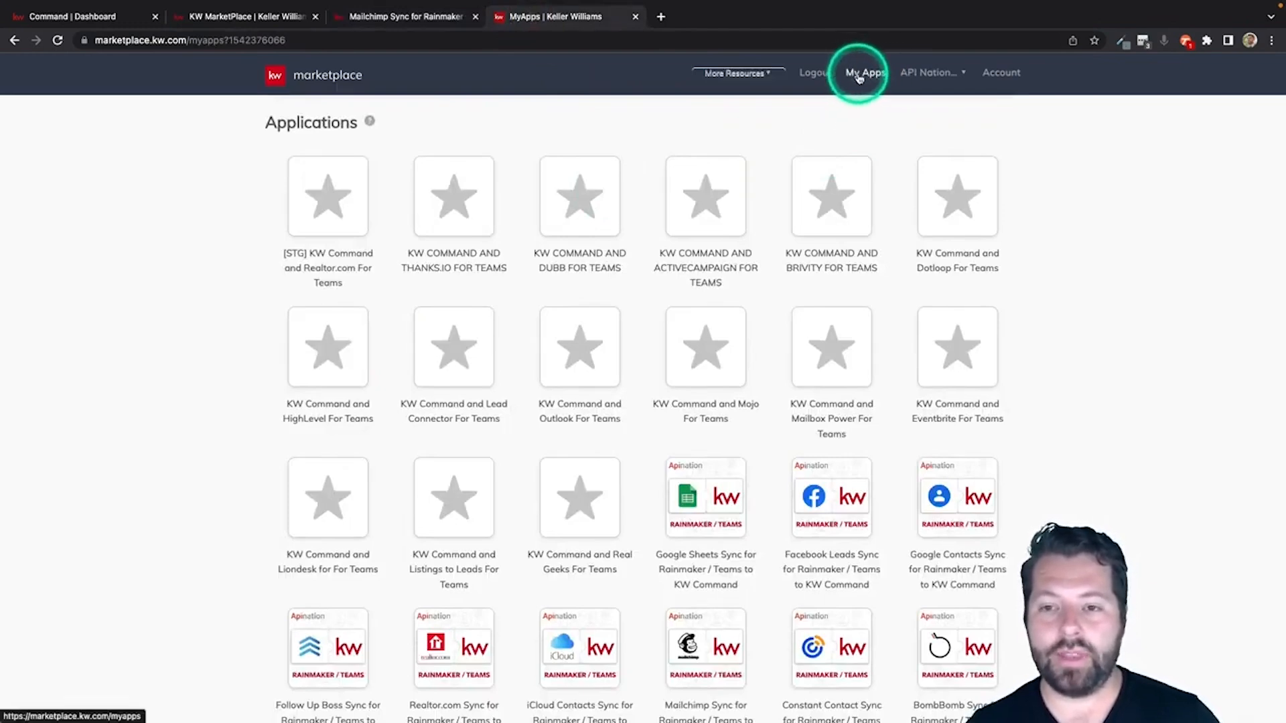
{"action": "scroll", "coordinate": [624, 374], "scroll_direction": "down", "scroll_amount": 4}
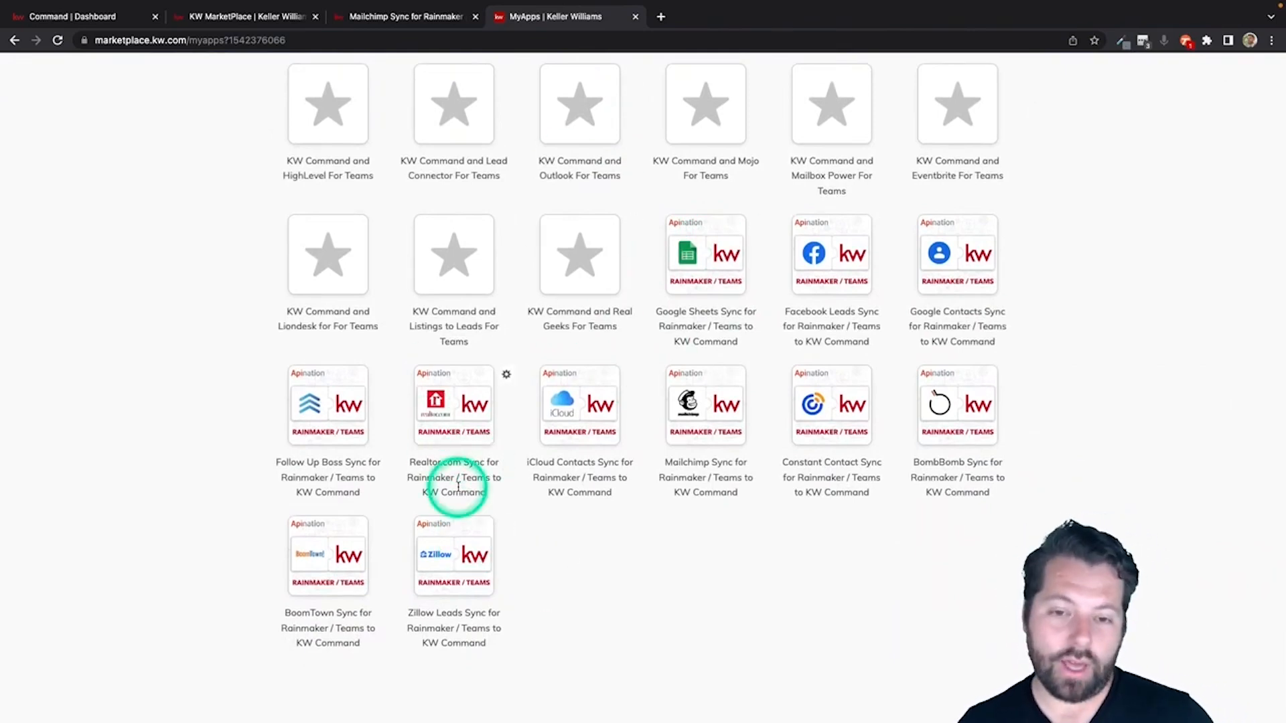
{"action": "scroll", "coordinate": [505, 618], "scroll_direction": "down", "scroll_amount": 1}
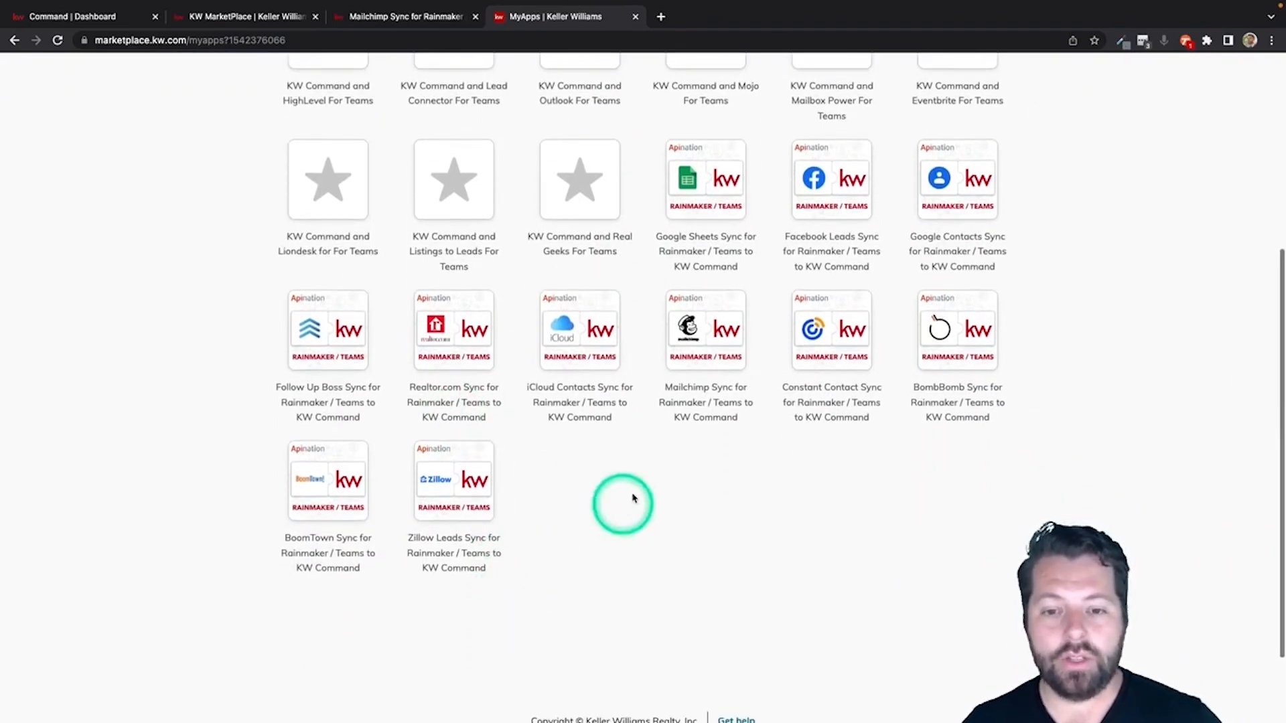
{"action": "left_click", "coordinate": [710, 340]}
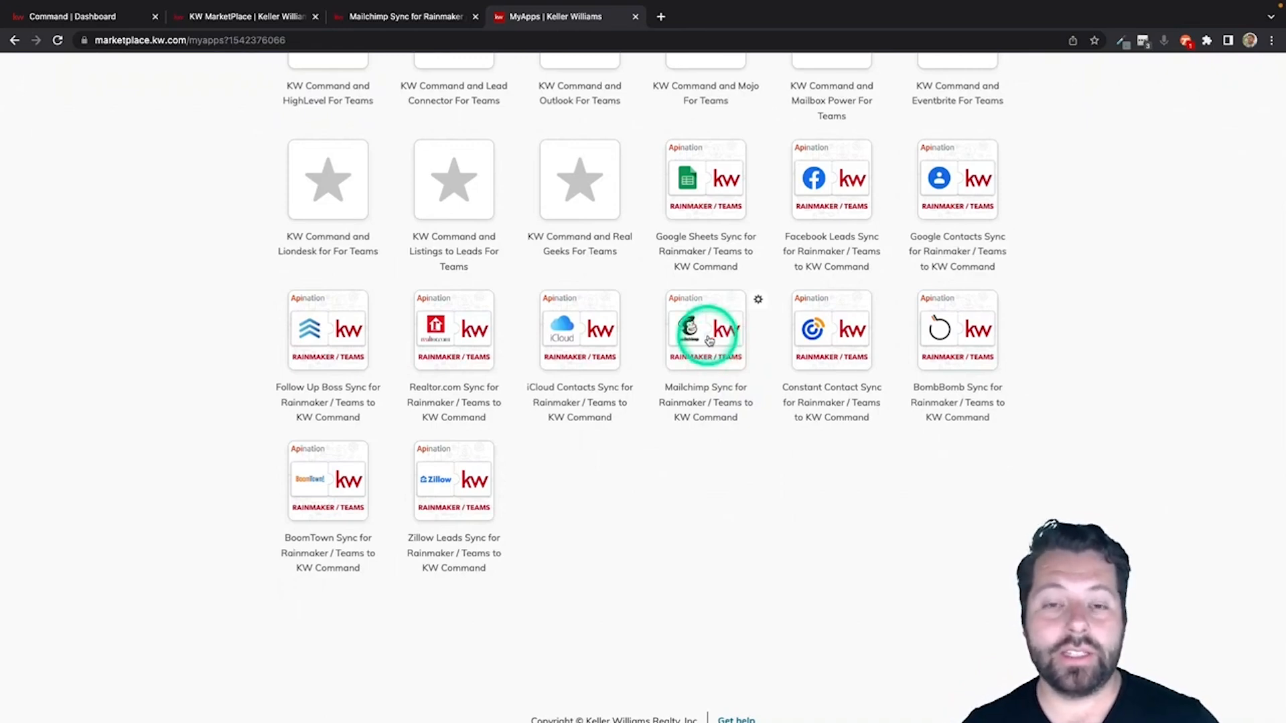
{"action": "left_click", "coordinate": [711, 340]}
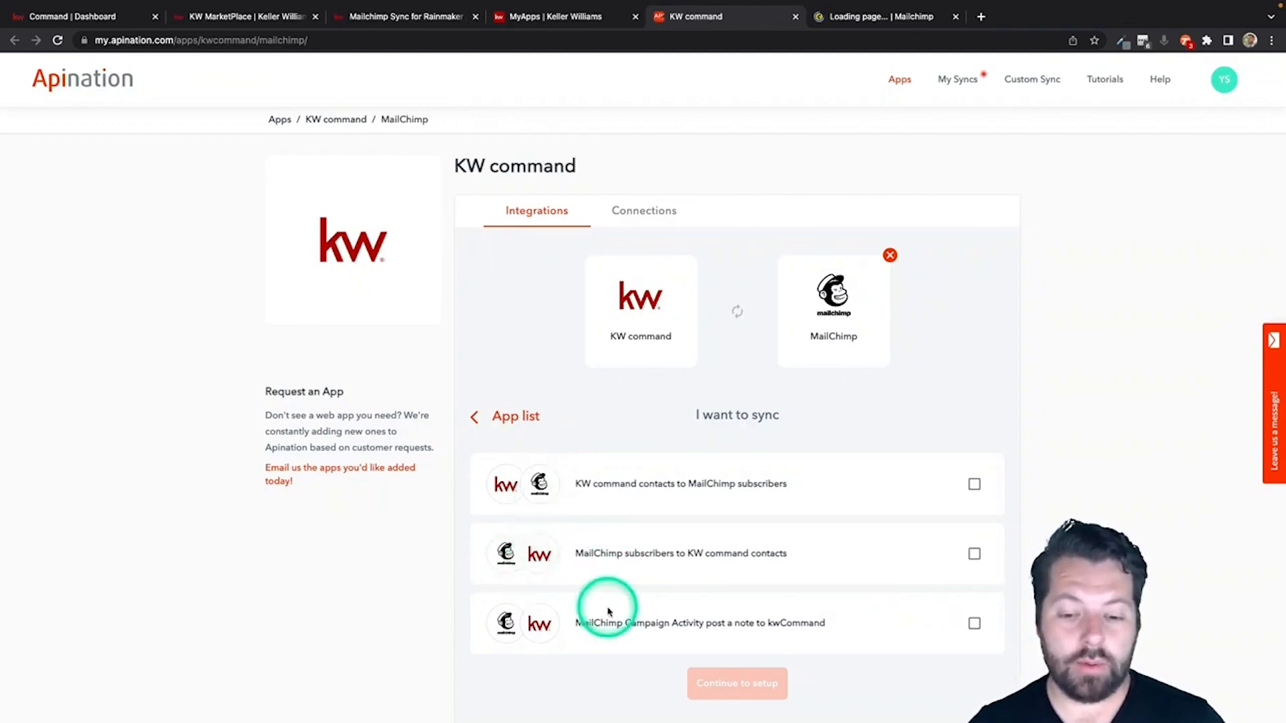
- Choose all three KW command and MailChimp syncs, covering contacts, subscribers and campaign activity notes, and continue to setup
{"action": "scroll", "coordinate": [606, 610], "scroll_direction": "down", "scroll_amount": 1}
{"action": "scroll", "coordinate": [607, 611], "scroll_direction": "down", "scroll_amount": 1}
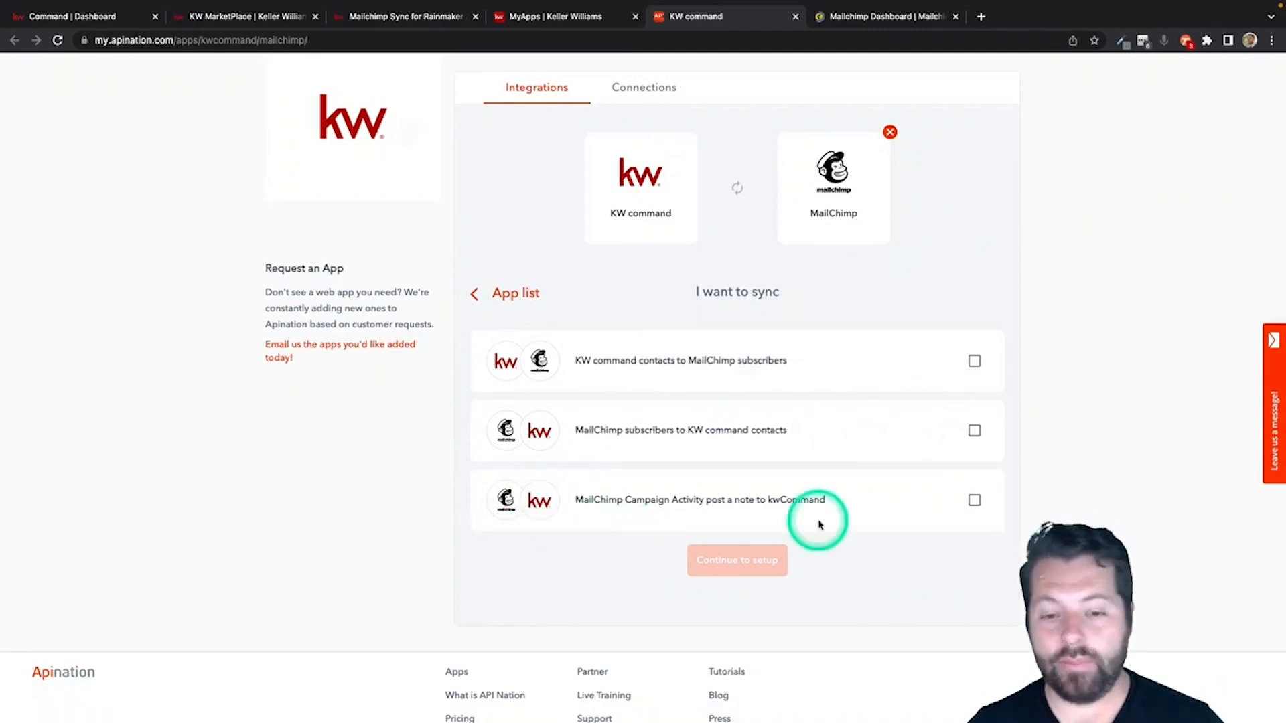
{"action": "left_click", "coordinate": [975, 362]}
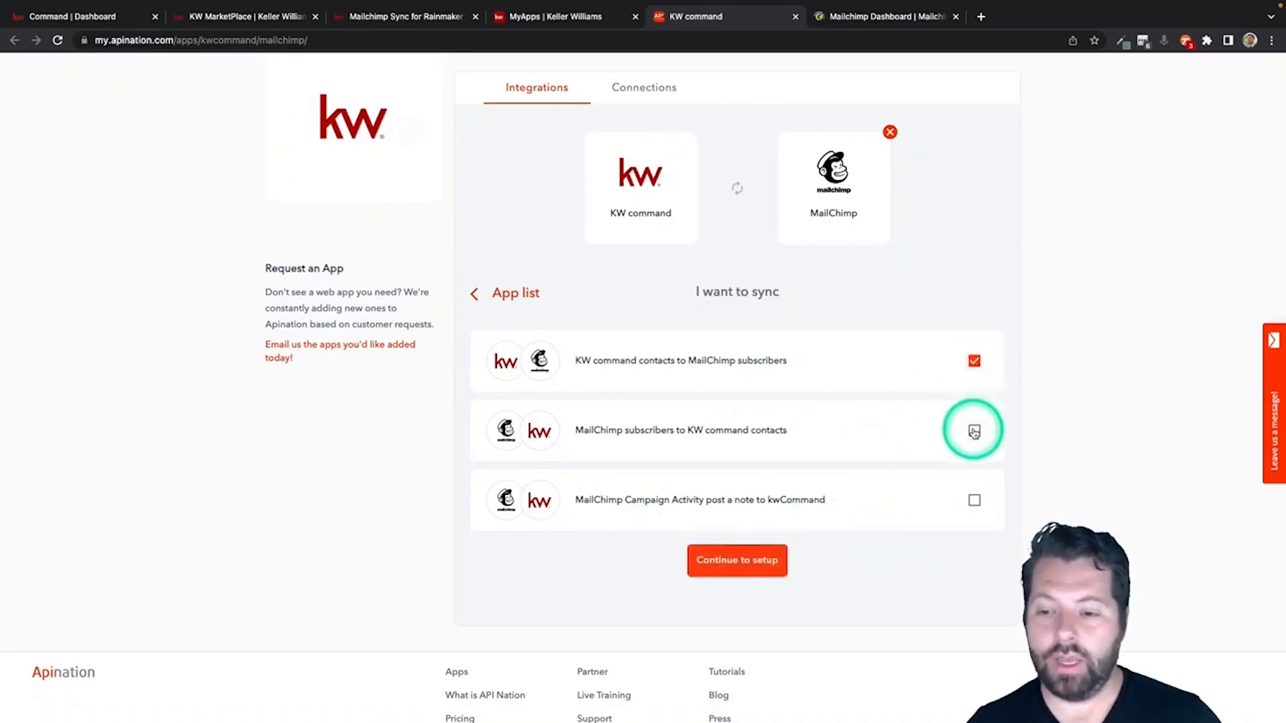
{"action": "left_click", "coordinate": [975, 431]}
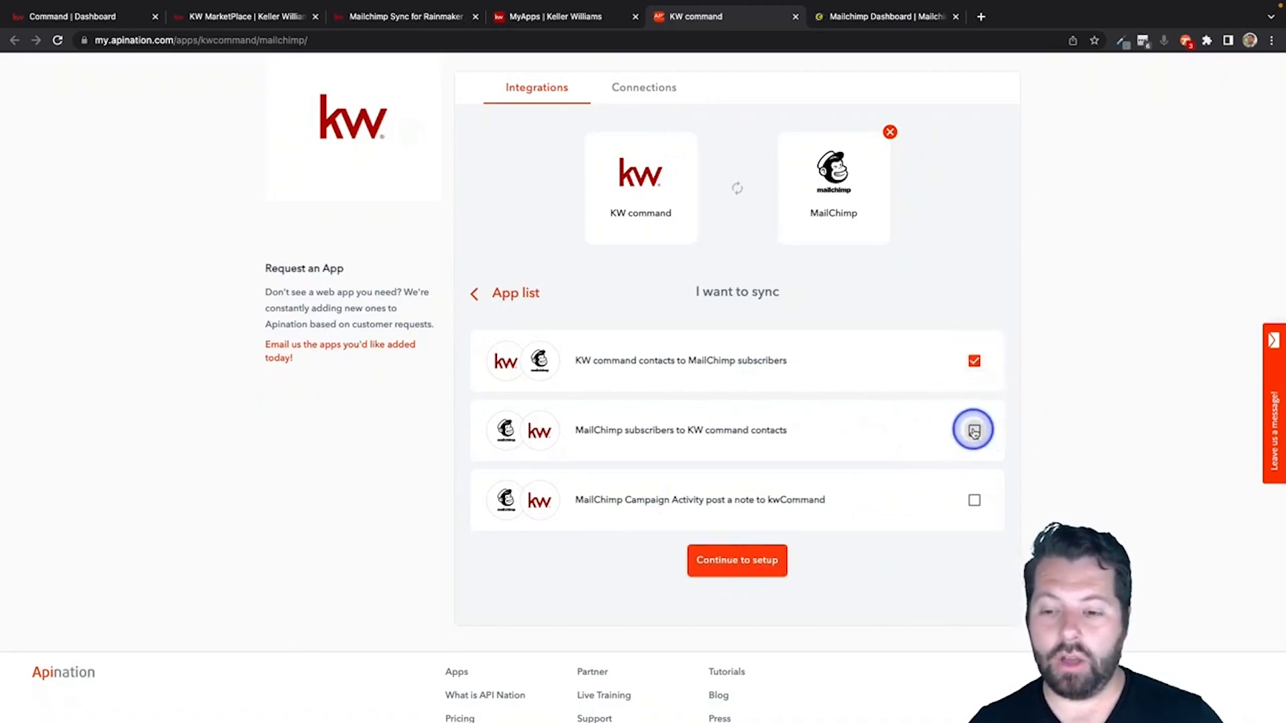
{"action": "left_click", "coordinate": [975, 501]}
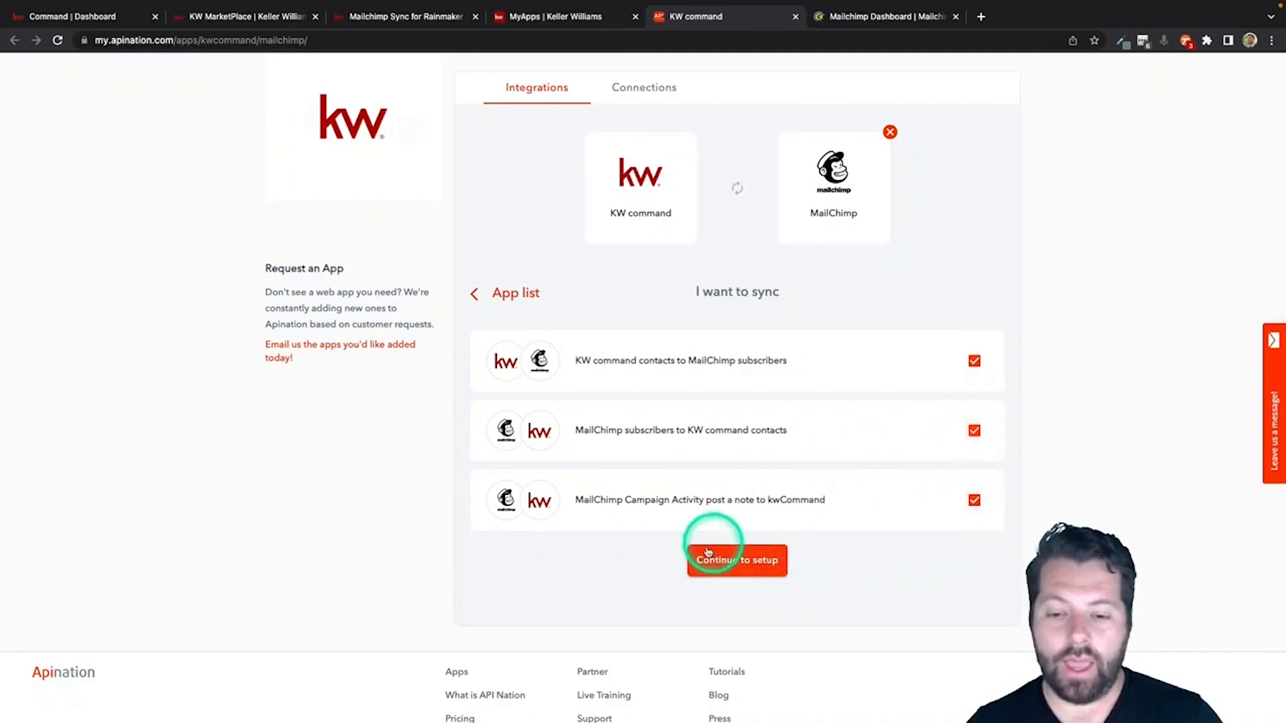
{"action": "left_click", "coordinate": [740, 561]}
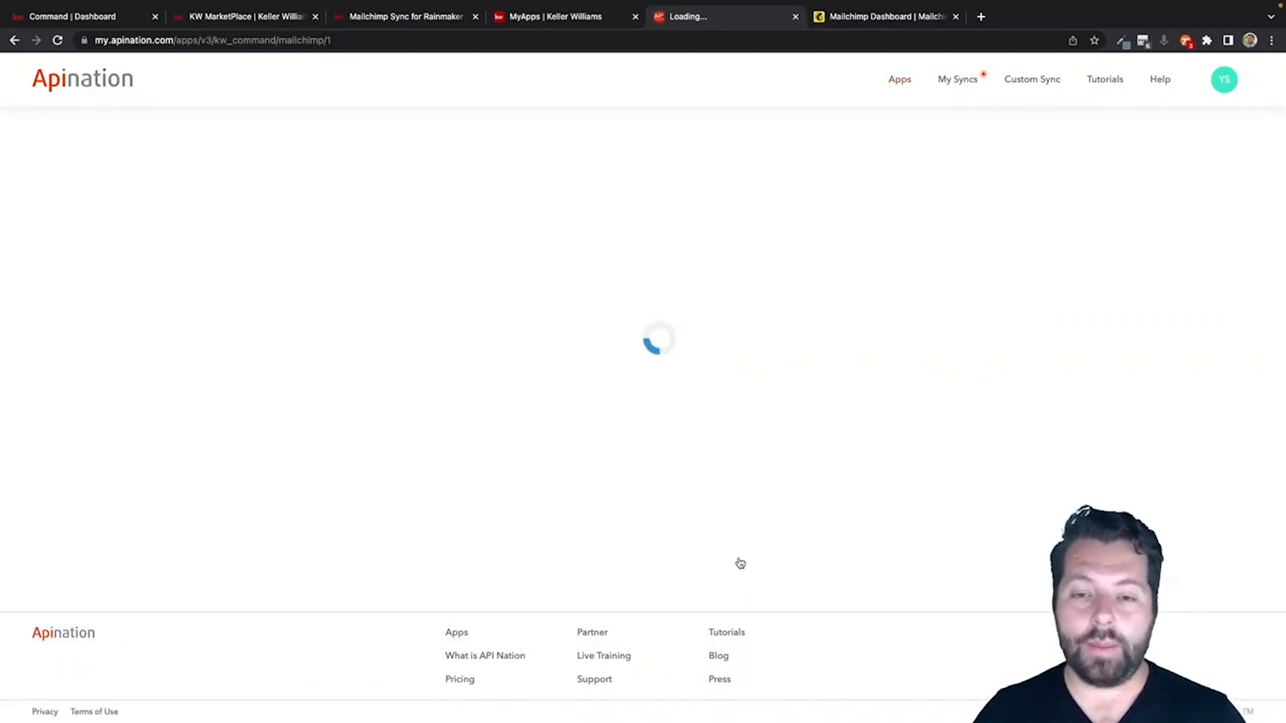
- Select the API Nation Prod team account for KW command and name the new MailChimp connection My Office
{"action": "left_click", "coordinate": [774, 383]}
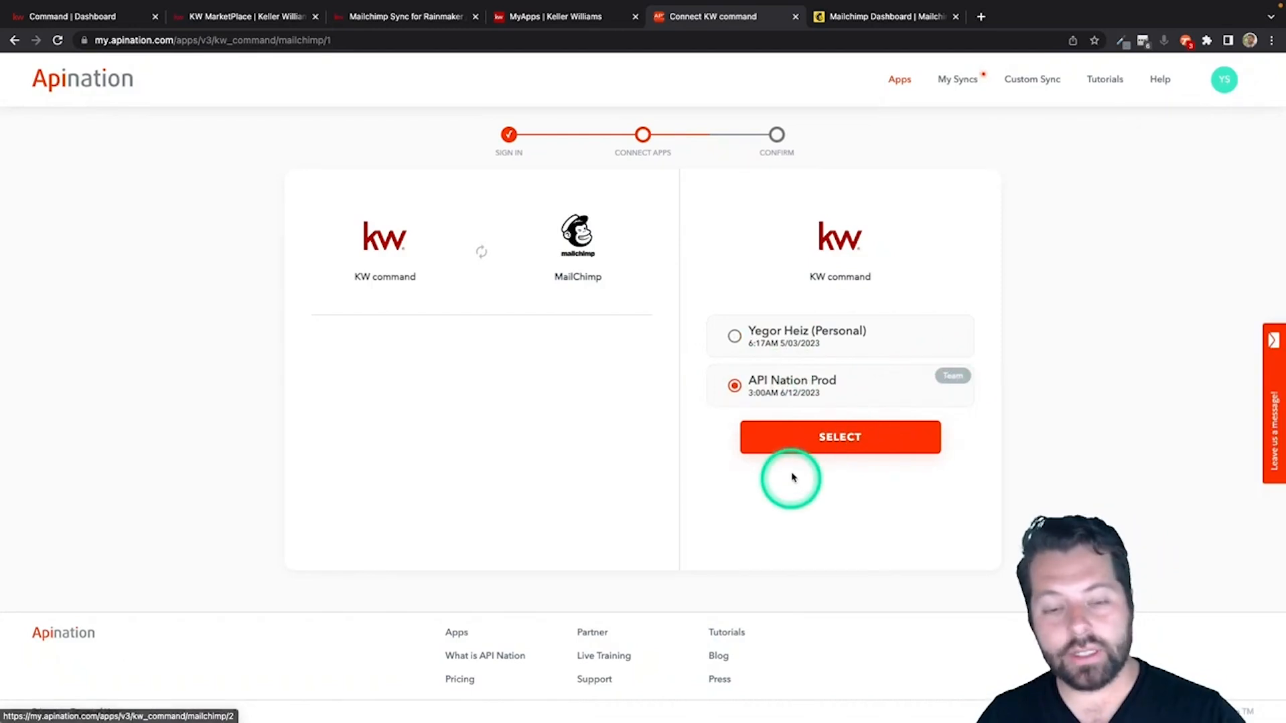
{"action": "left_click", "coordinate": [806, 444]}
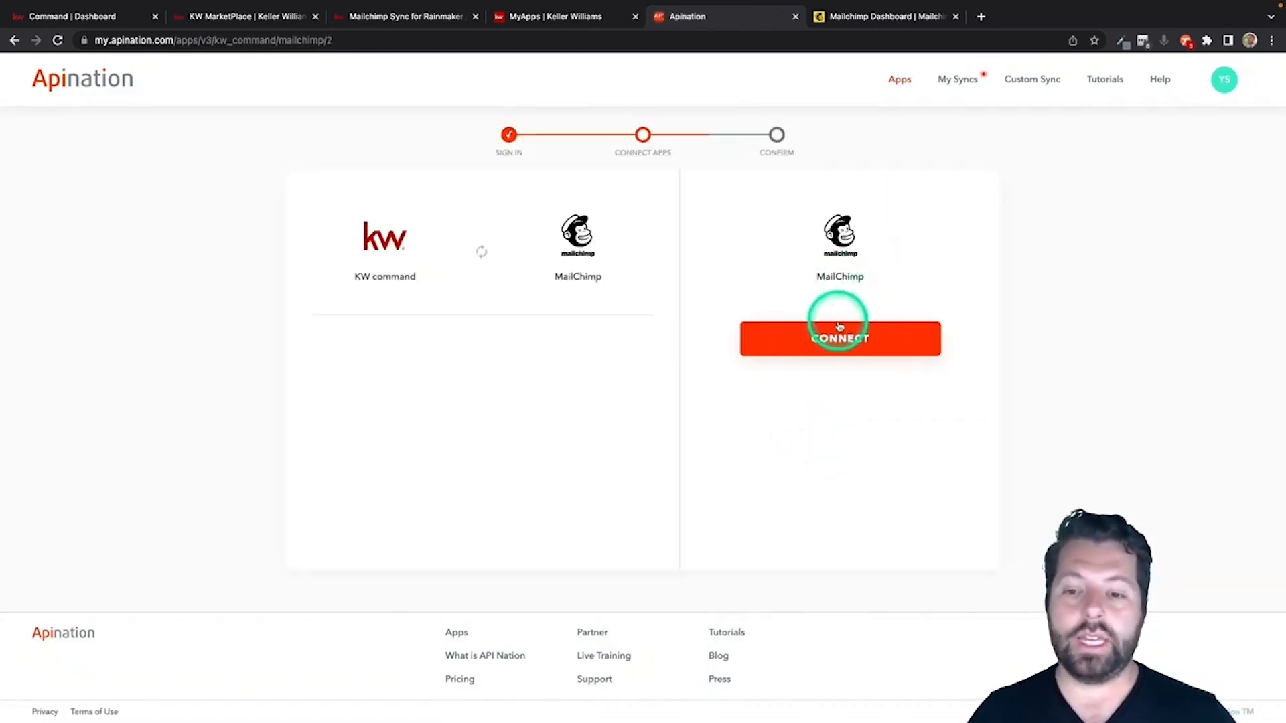
{"action": "left_click", "coordinate": [831, 339]}
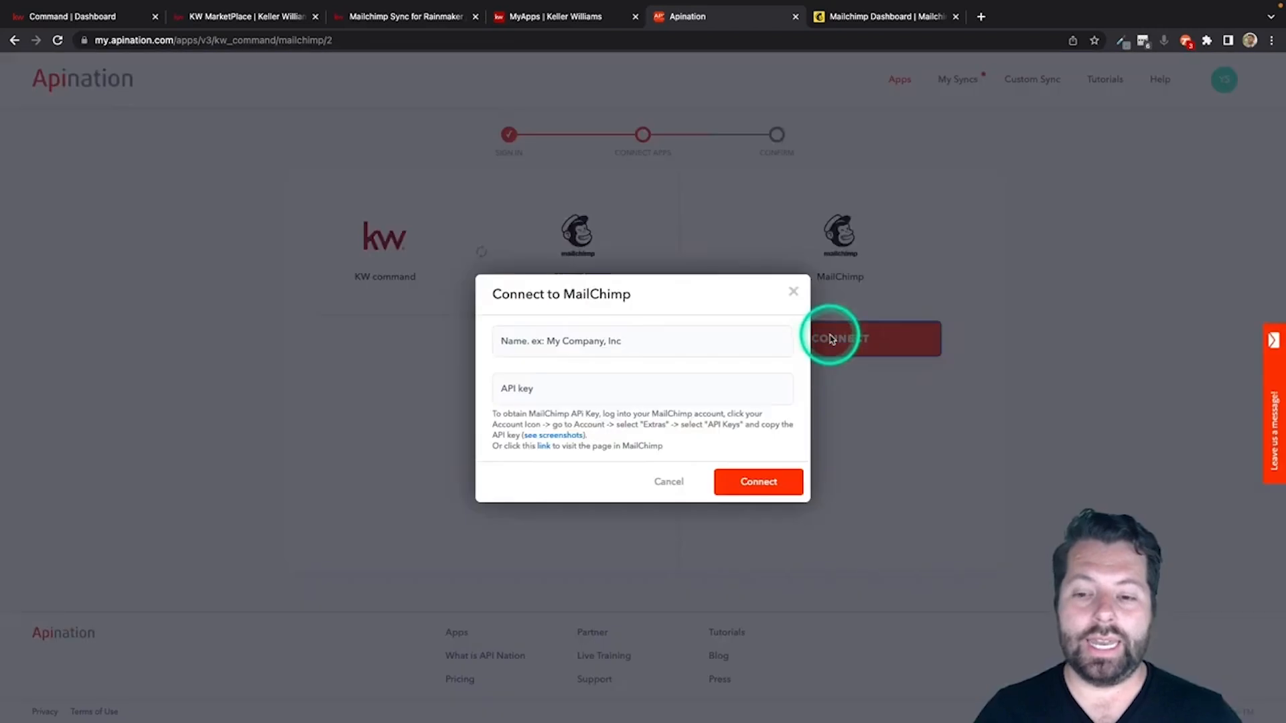
{"action": "left_click", "coordinate": [519, 342]}
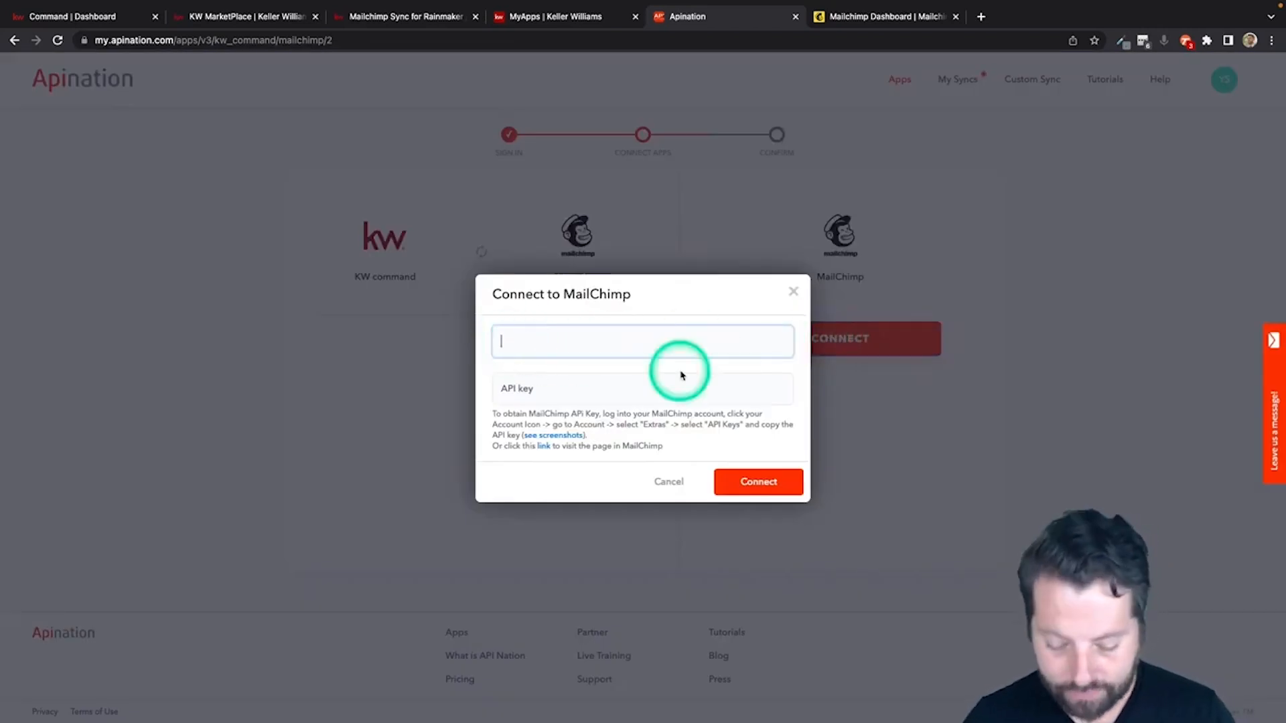
{"action": "type", "text": "My Office"}
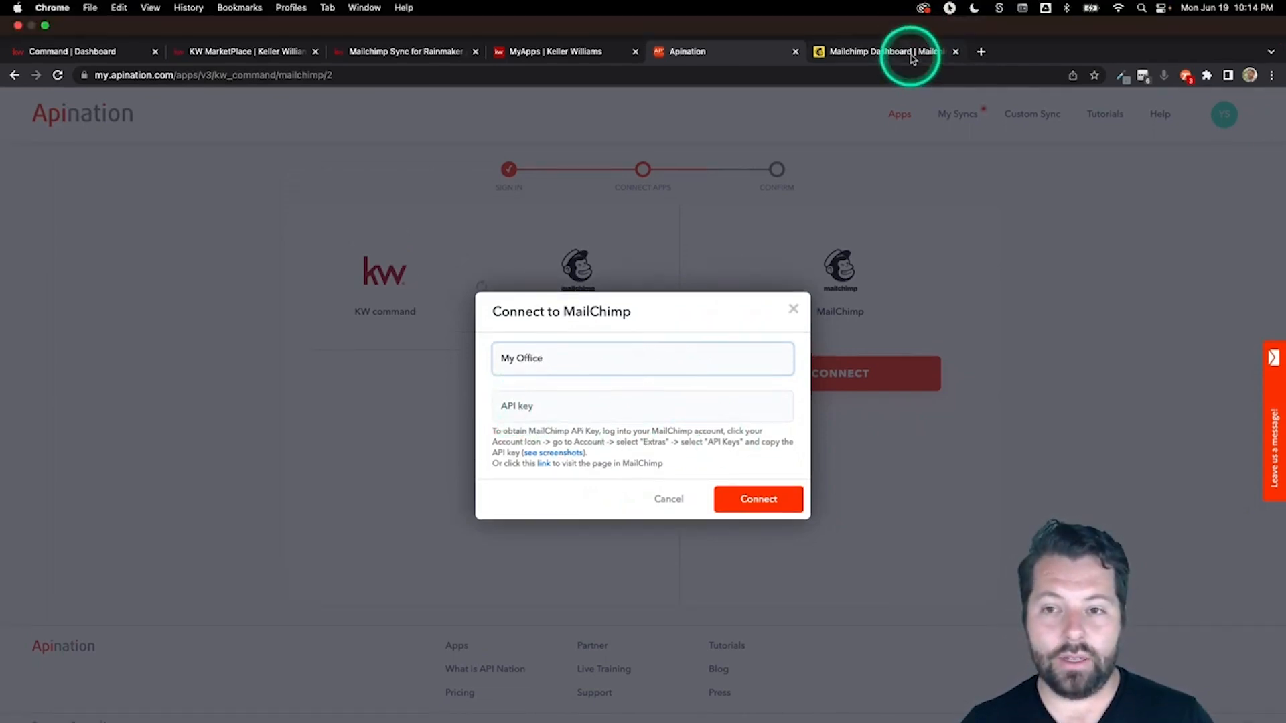
- Switch to Mailchimp and open the API keys page of the account profile
{"action": "left_click", "coordinate": [911, 56]}
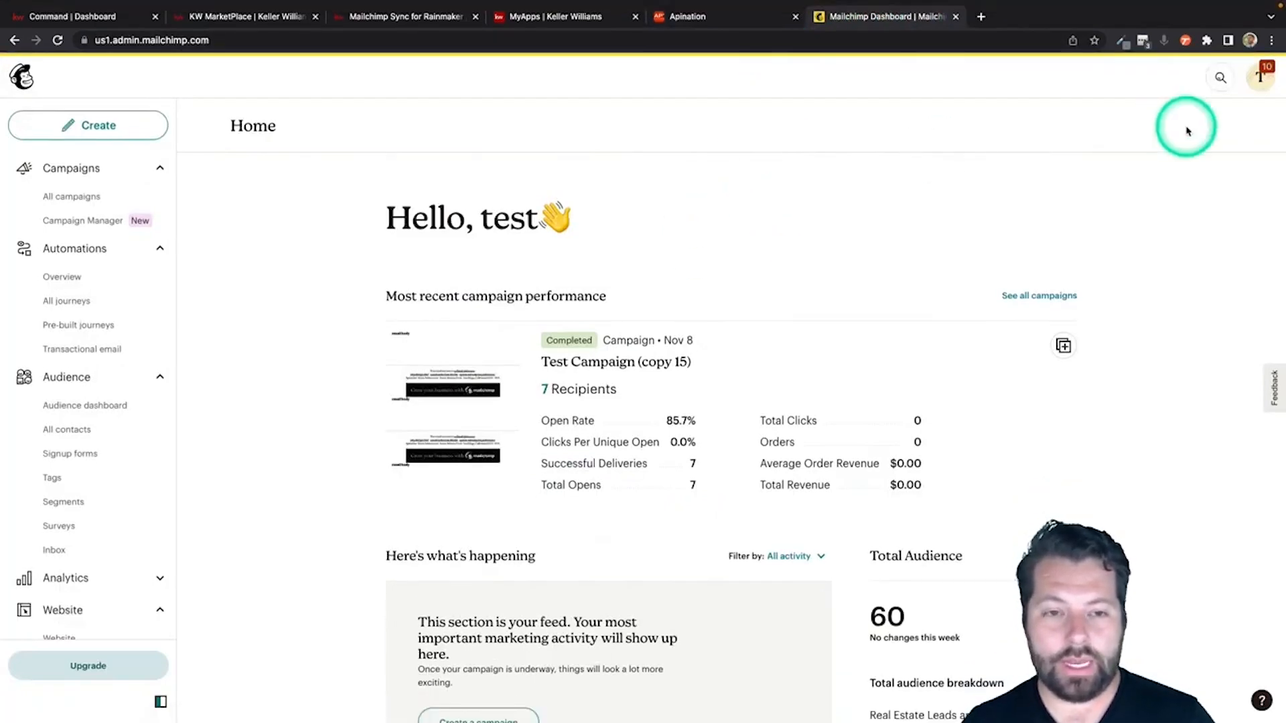
{"action": "left_click", "coordinate": [1257, 88]}
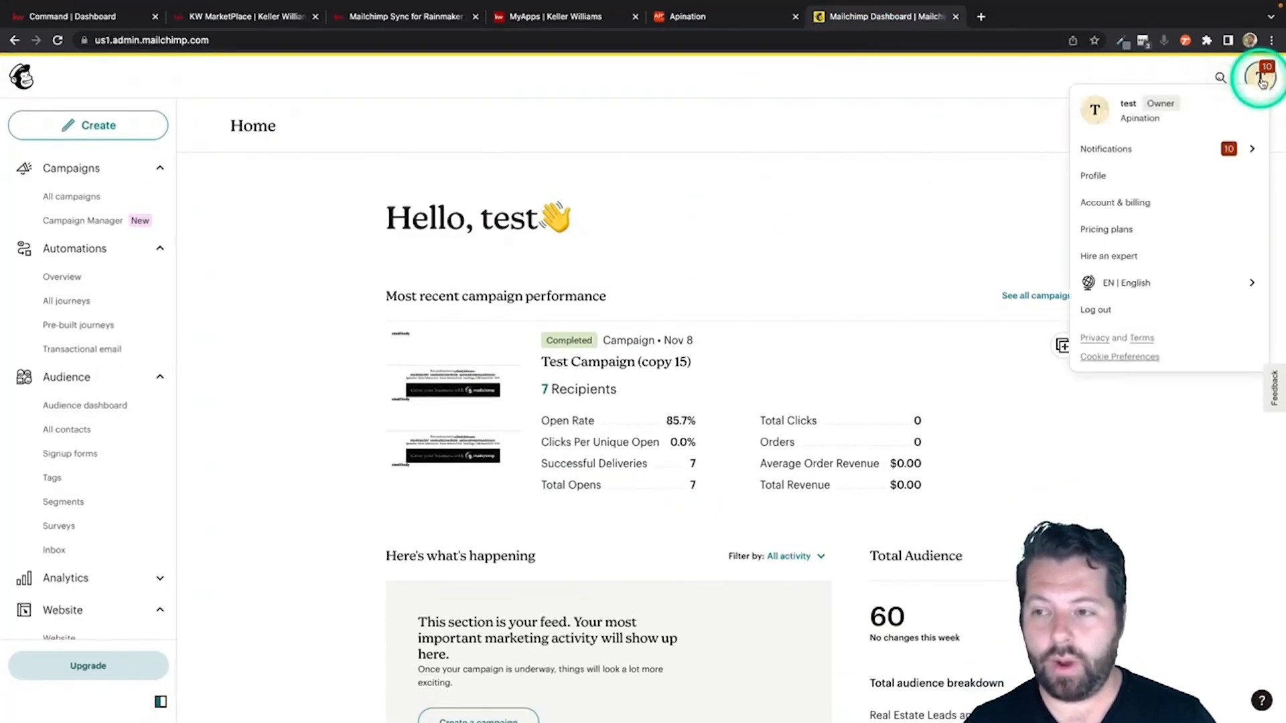
{"action": "left_click", "coordinate": [1145, 177]}
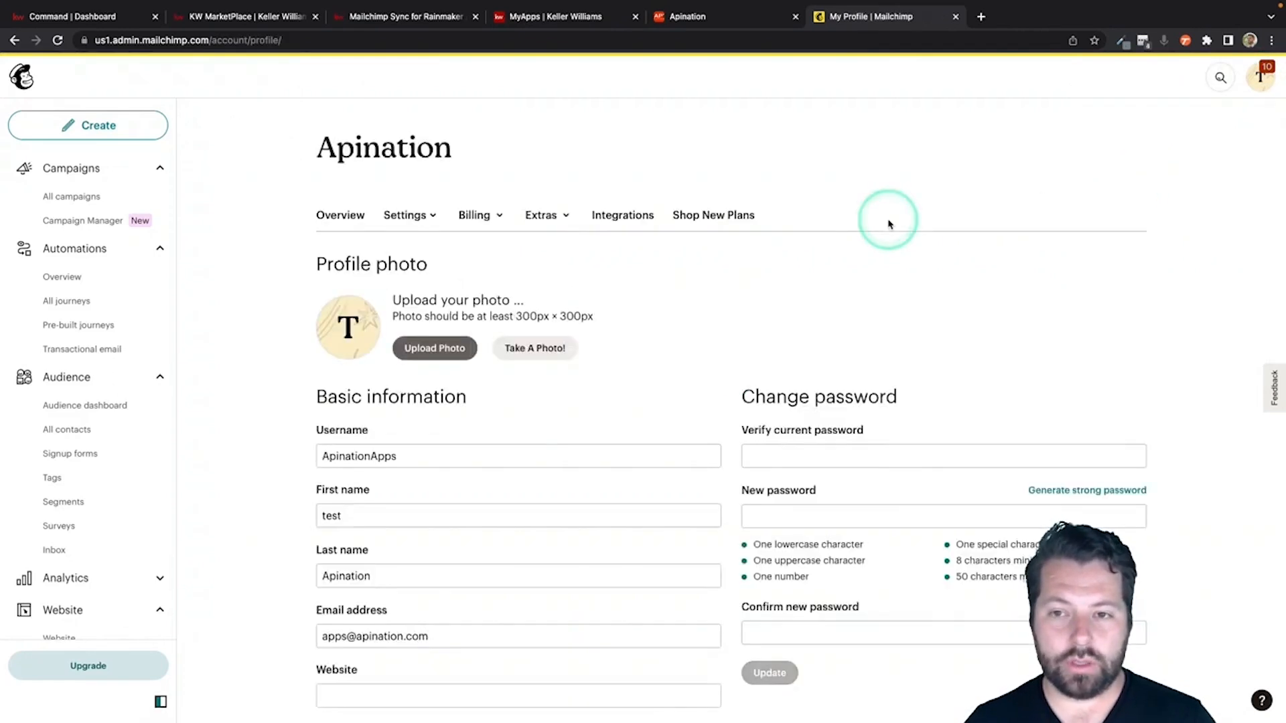
{"action": "left_click", "coordinate": [536, 221]}
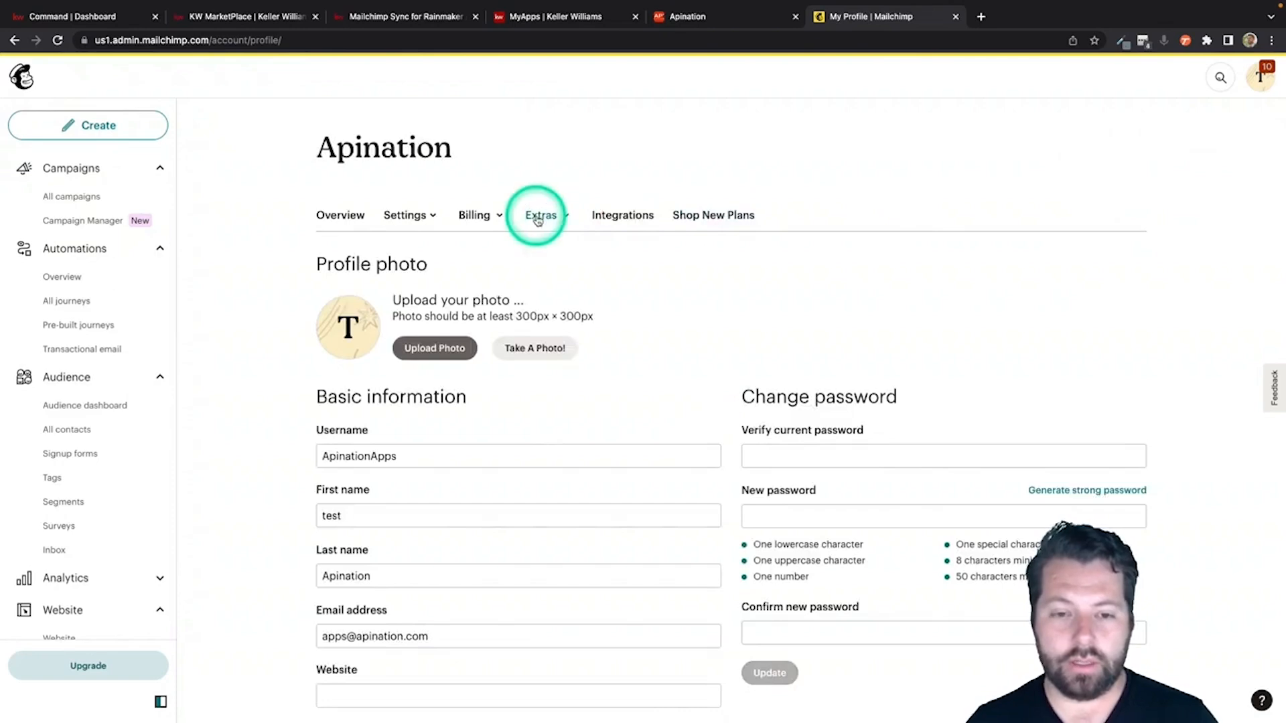
{"action": "left_click", "coordinate": [539, 280]}
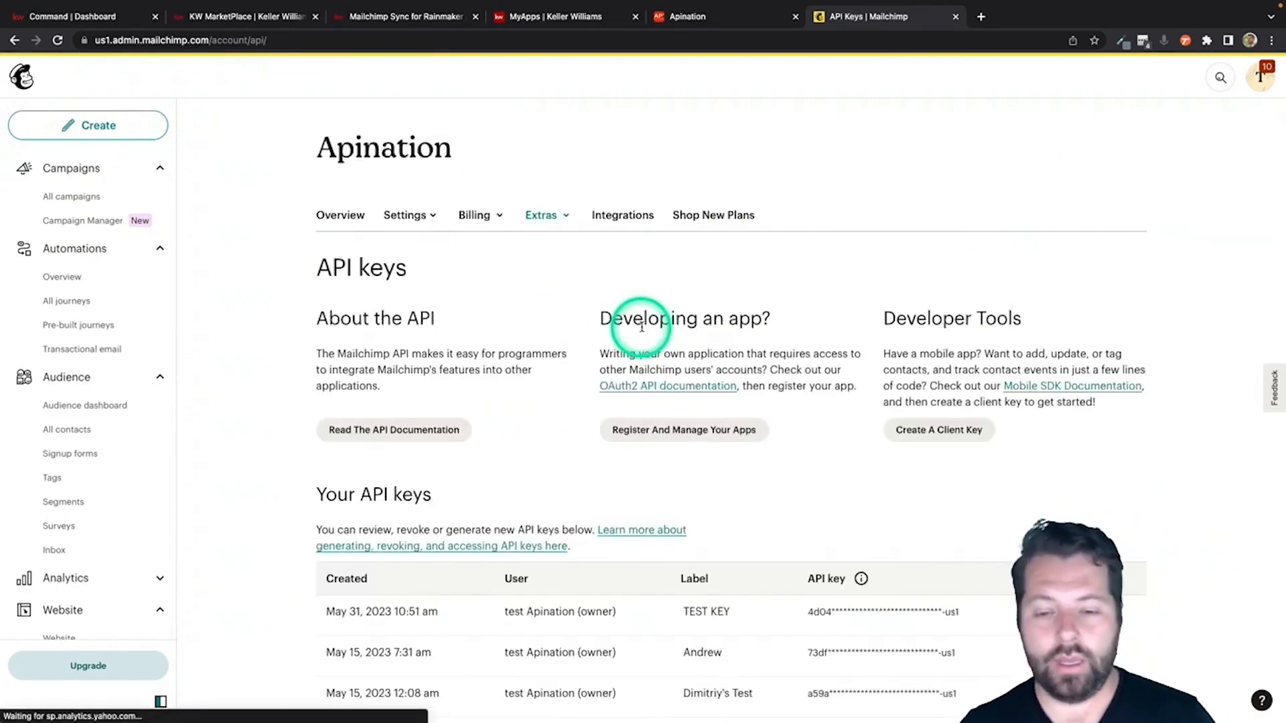
- Generate a new Mailchimp API key with a name beginning with KW and copy the key
{"action": "scroll", "coordinate": [690, 646], "scroll_direction": "down", "scroll_amount": 3}
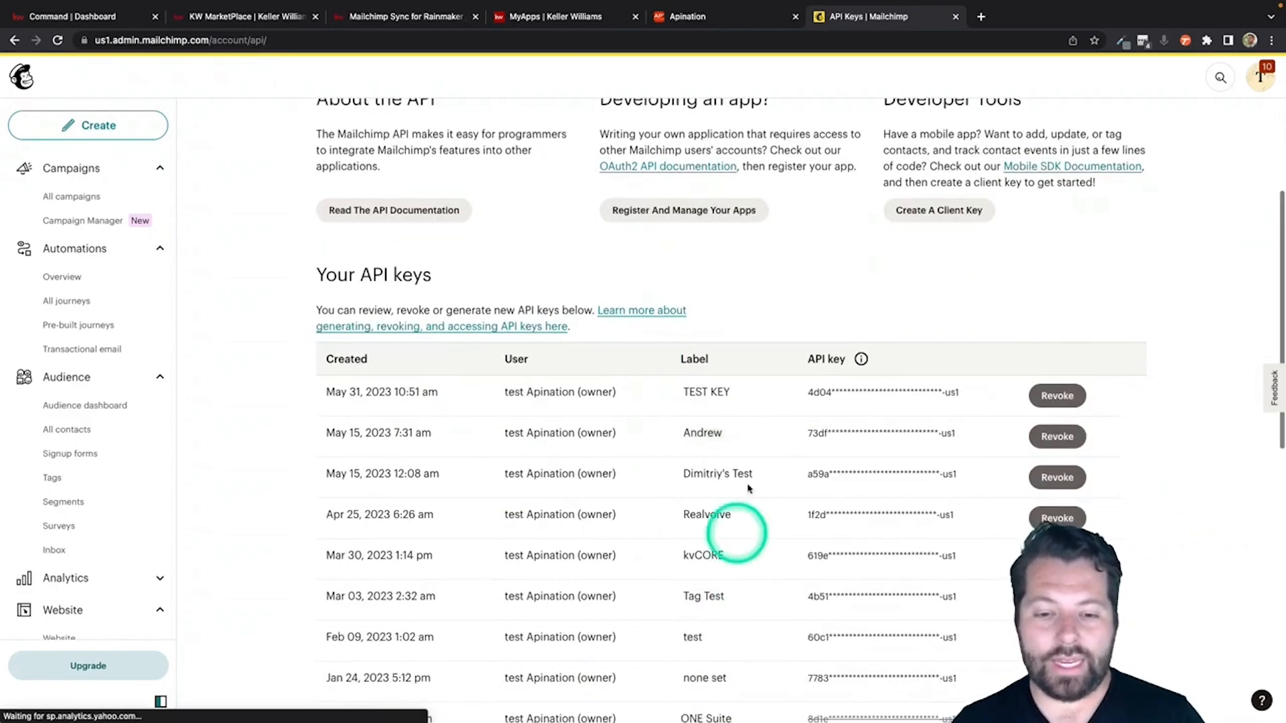
{"action": "scroll", "coordinate": [692, 570], "scroll_direction": "down", "scroll_amount": 2}
{"action": "scroll", "coordinate": [693, 570], "scroll_direction": "down", "scroll_amount": 3}
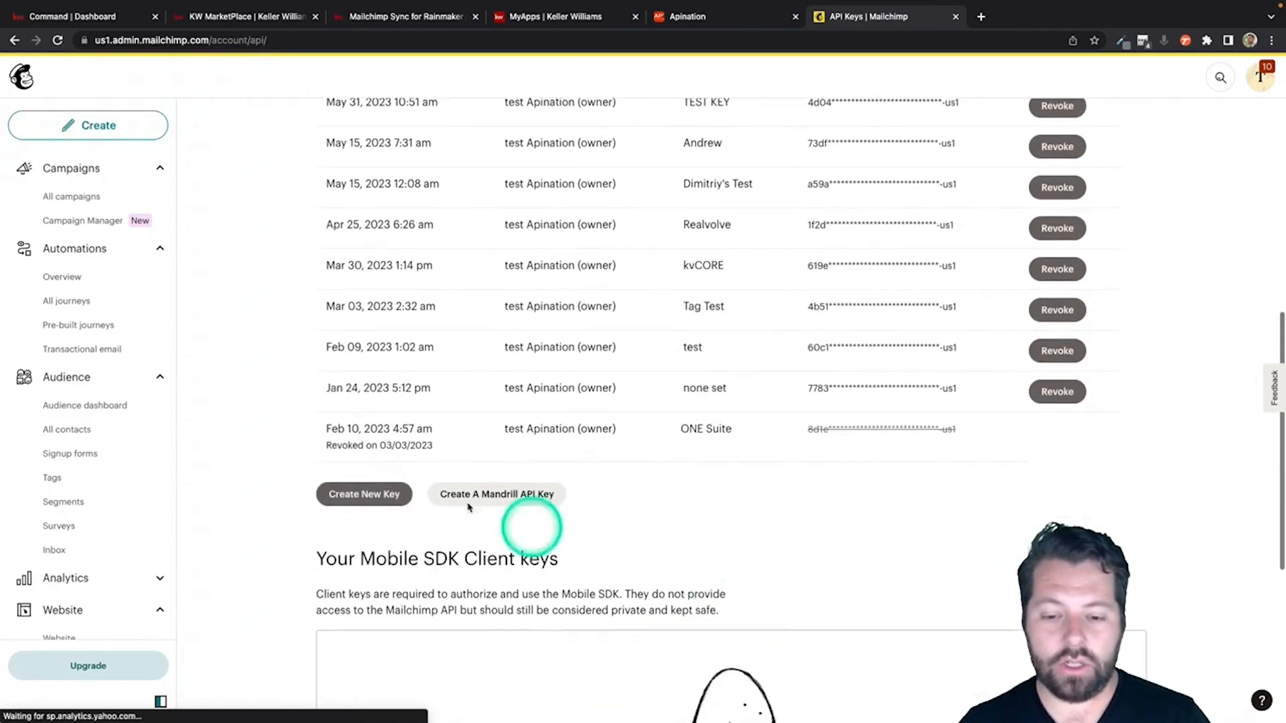
{"action": "left_click", "coordinate": [366, 494]}
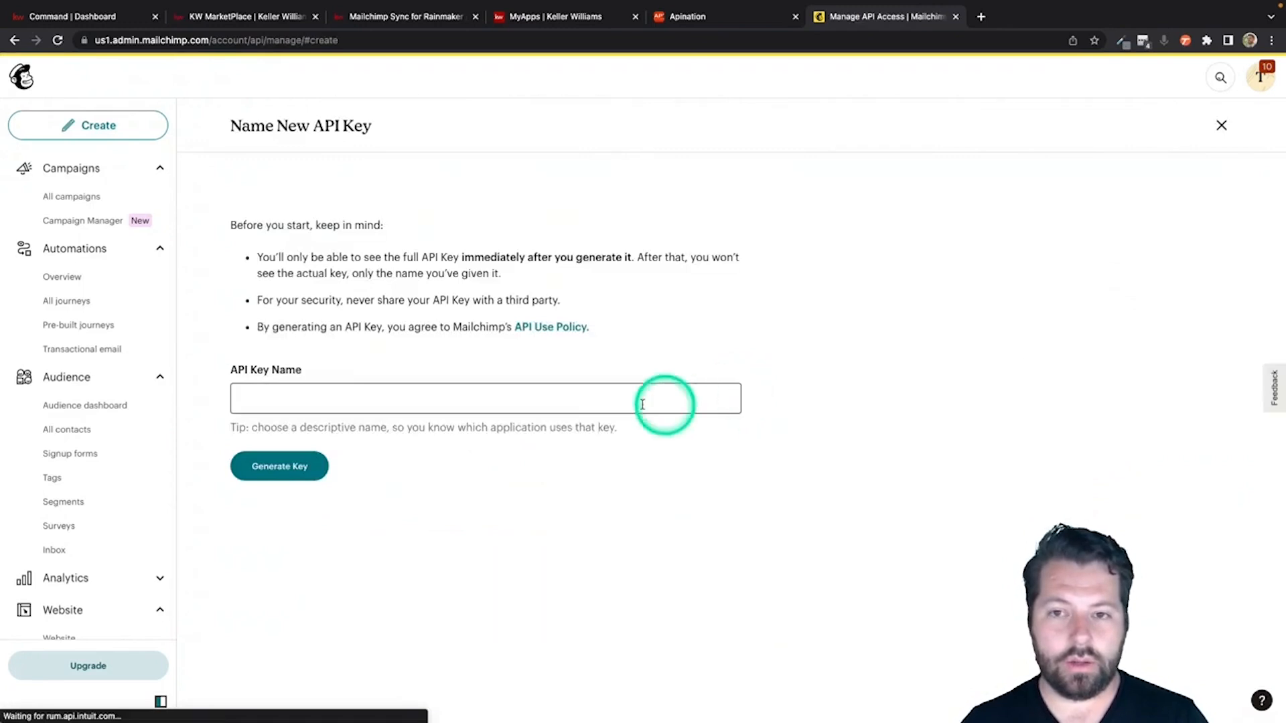
{"action": "left_click", "coordinate": [617, 403]}
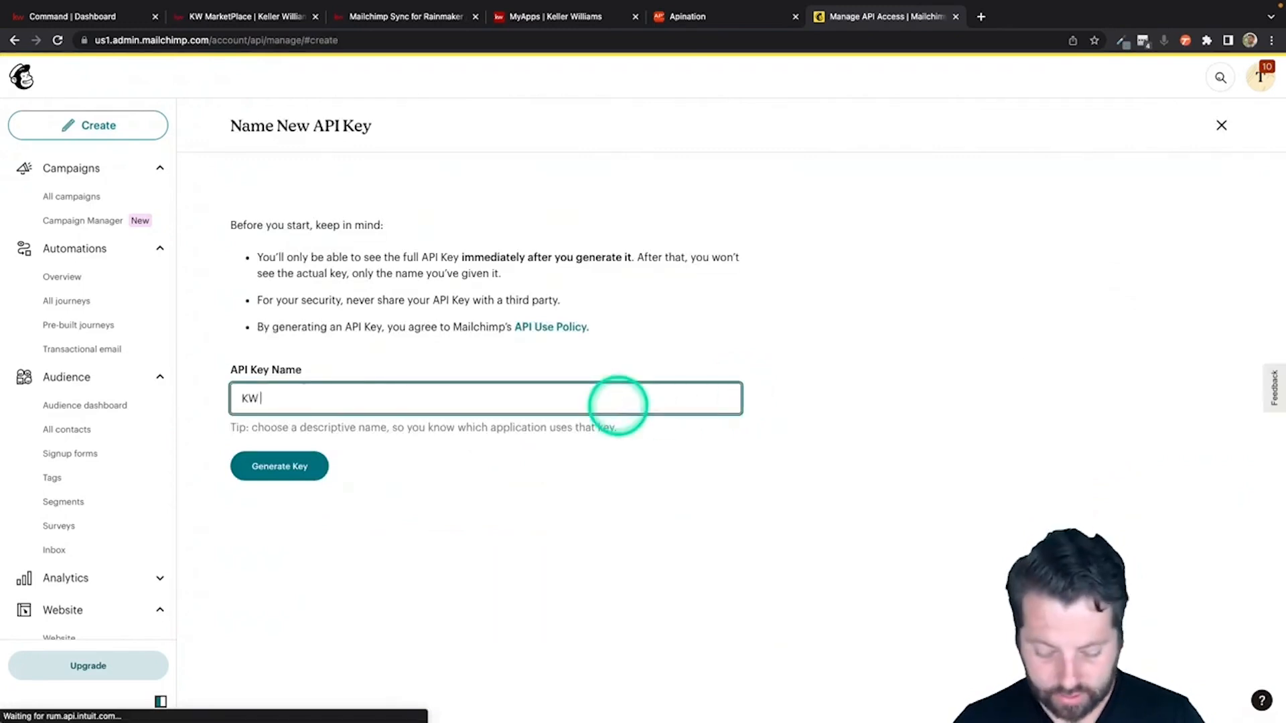
{"action": "left_click", "coordinate": [296, 469]}
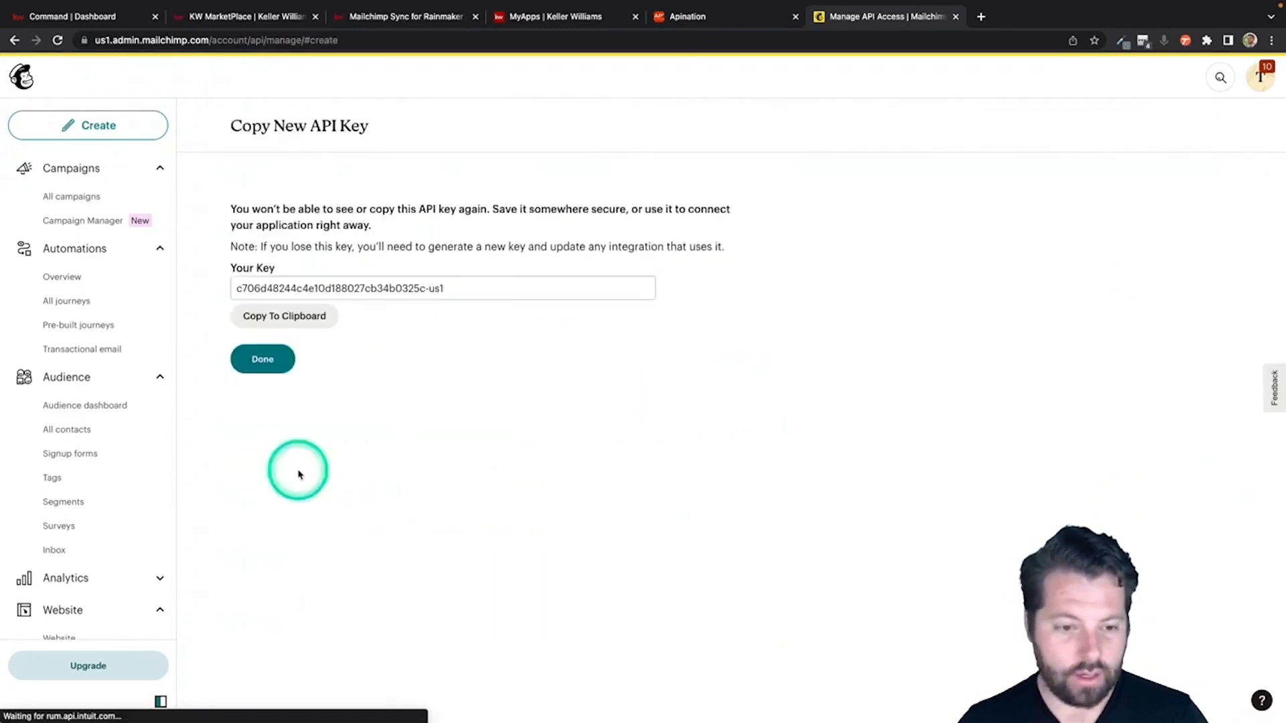
{"action": "left_click", "coordinate": [295, 315]}
- Return to Apination, paste the API key into the My Office MailChimp connection and connect it
{"action": "left_click", "coordinate": [682, 30]}
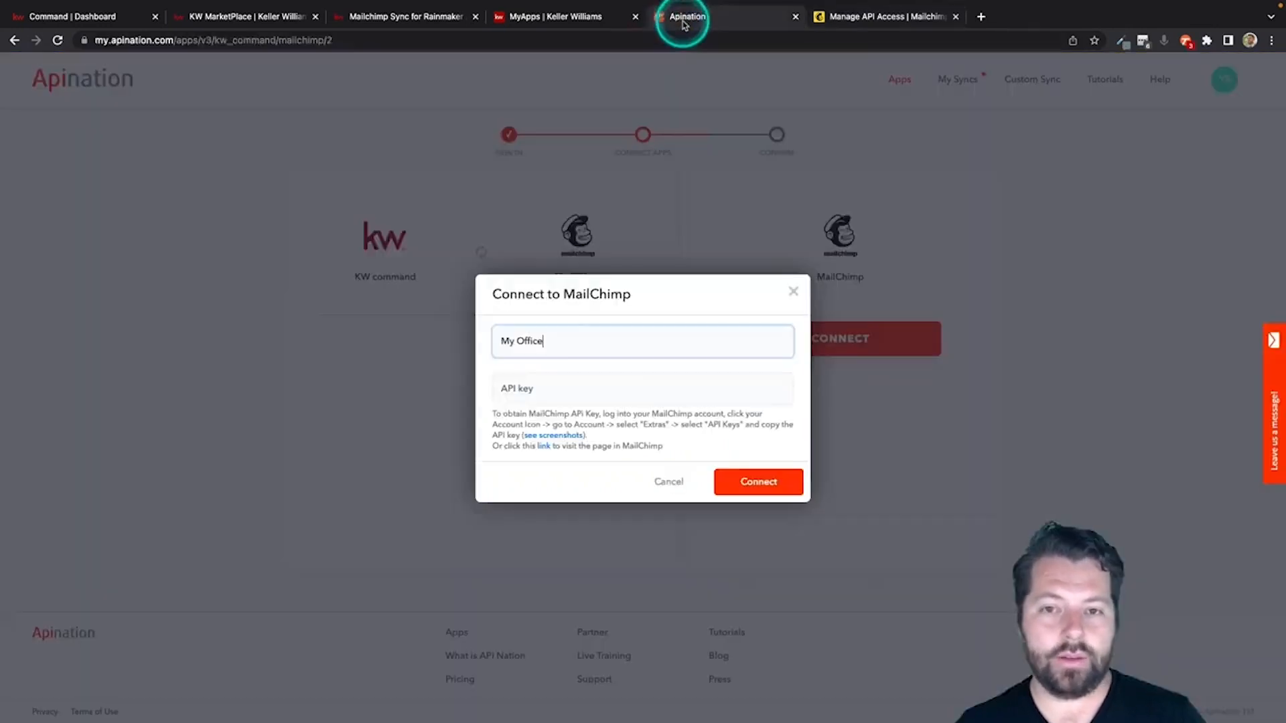
{"action": "left_click", "coordinate": [638, 402]}
{"action": "key", "text": "ctrl+v"}
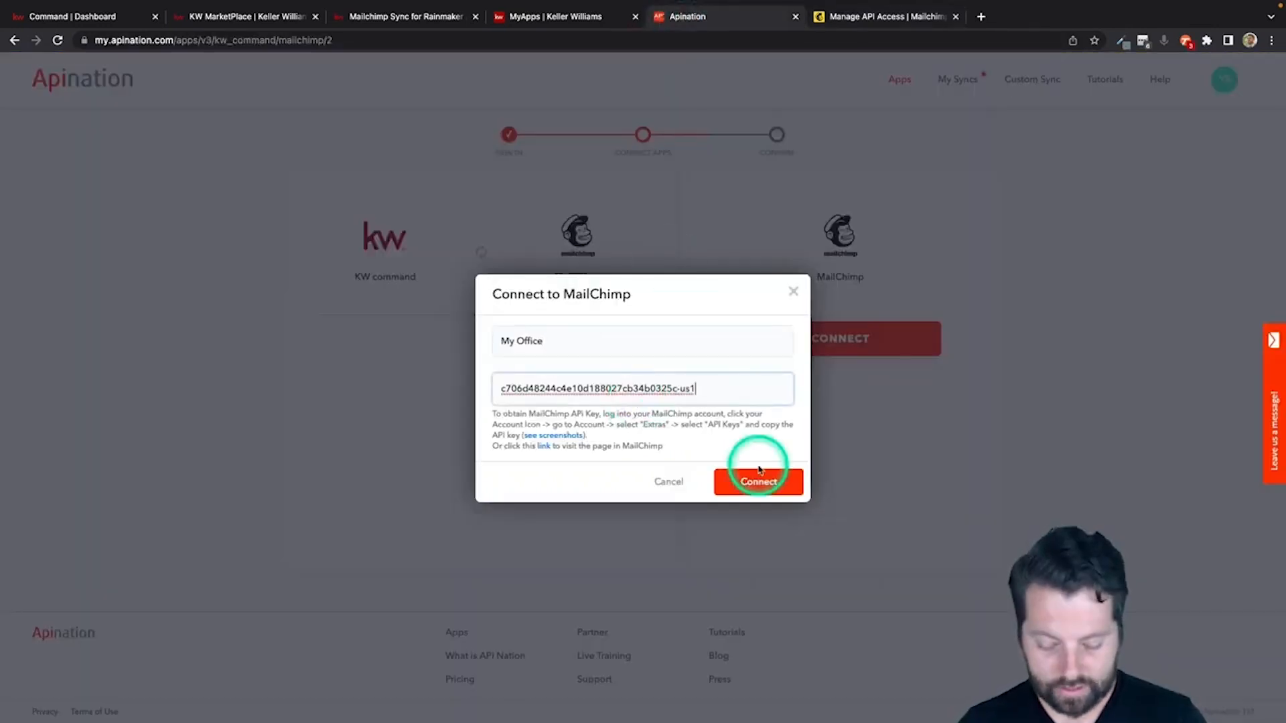
{"action": "left_click", "coordinate": [756, 477]}
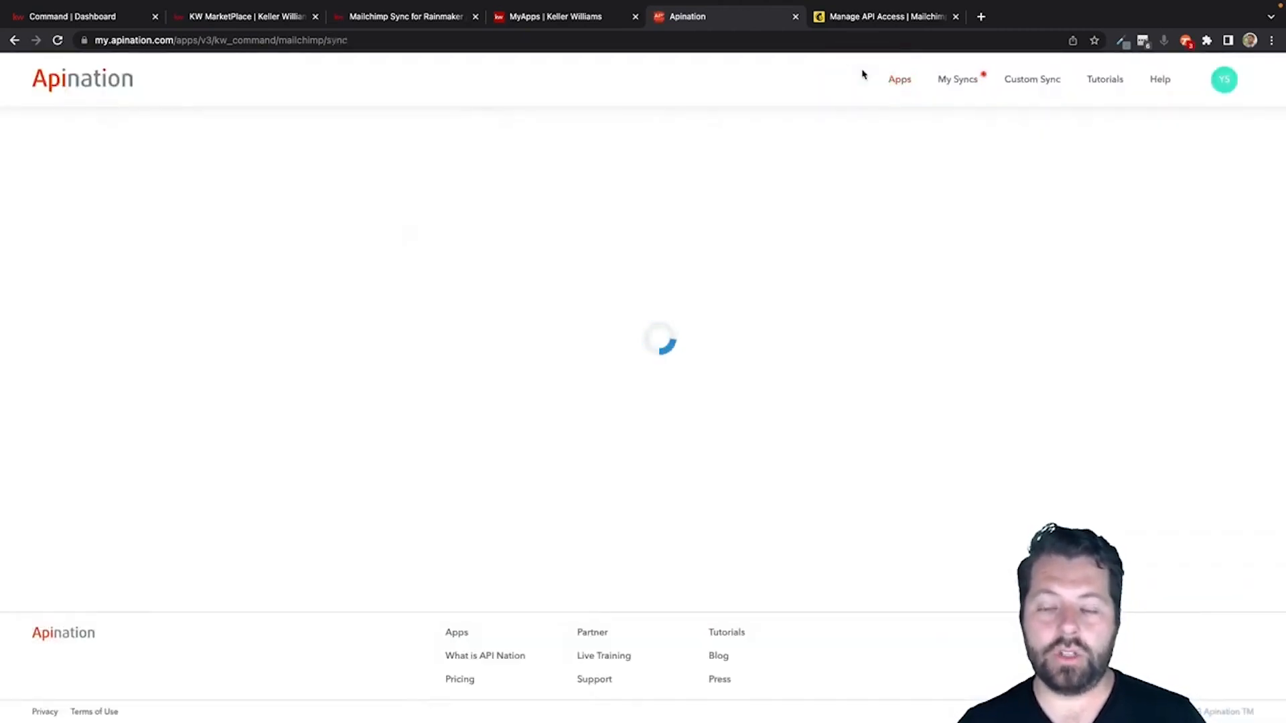
- Confirm the integrations as drafts and open the KW command contacts to MailChimp subscribers workflow for configuration
{"action": "left_click", "coordinate": [634, 335]}
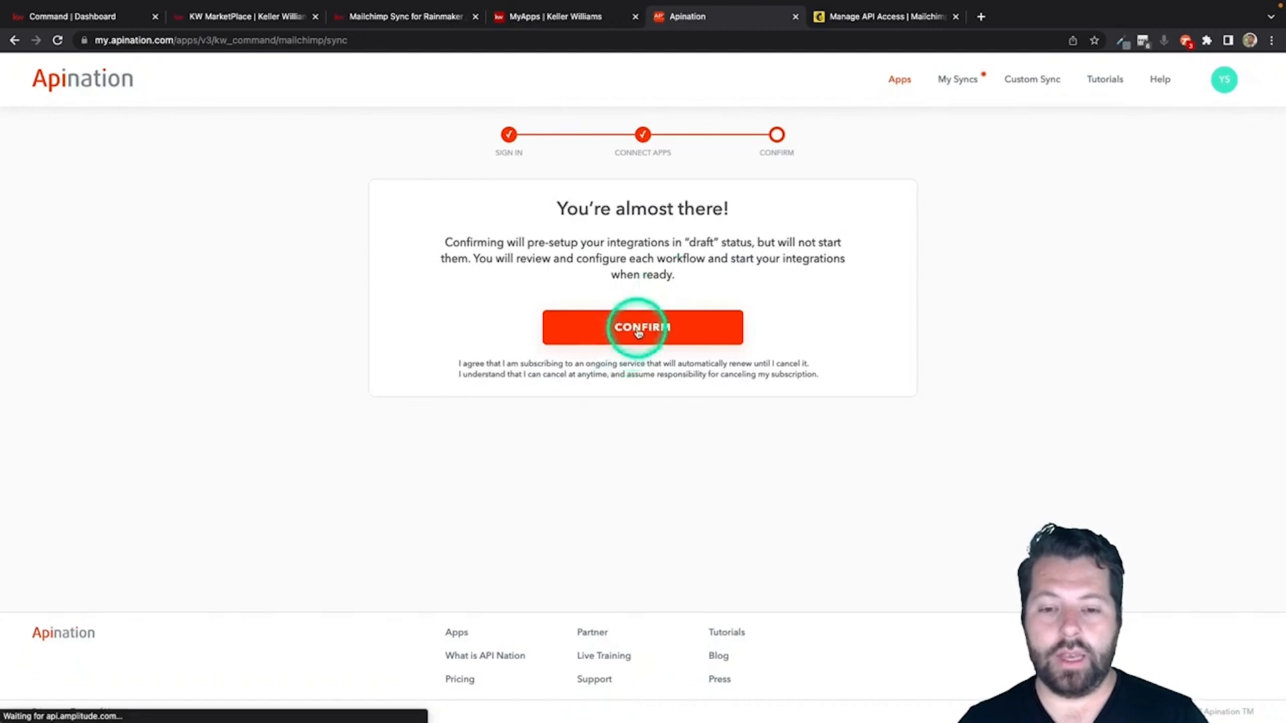
{"action": "left_click", "coordinate": [637, 333]}
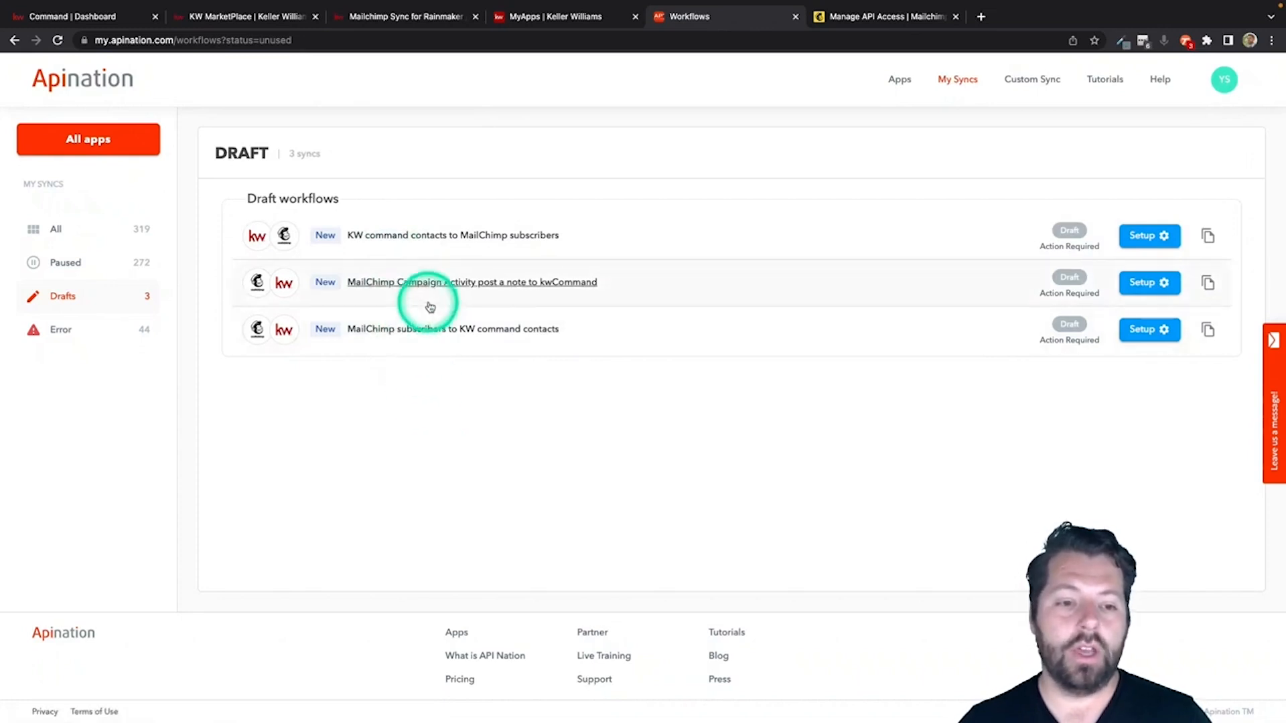
{"action": "left_click", "coordinate": [381, 241]}
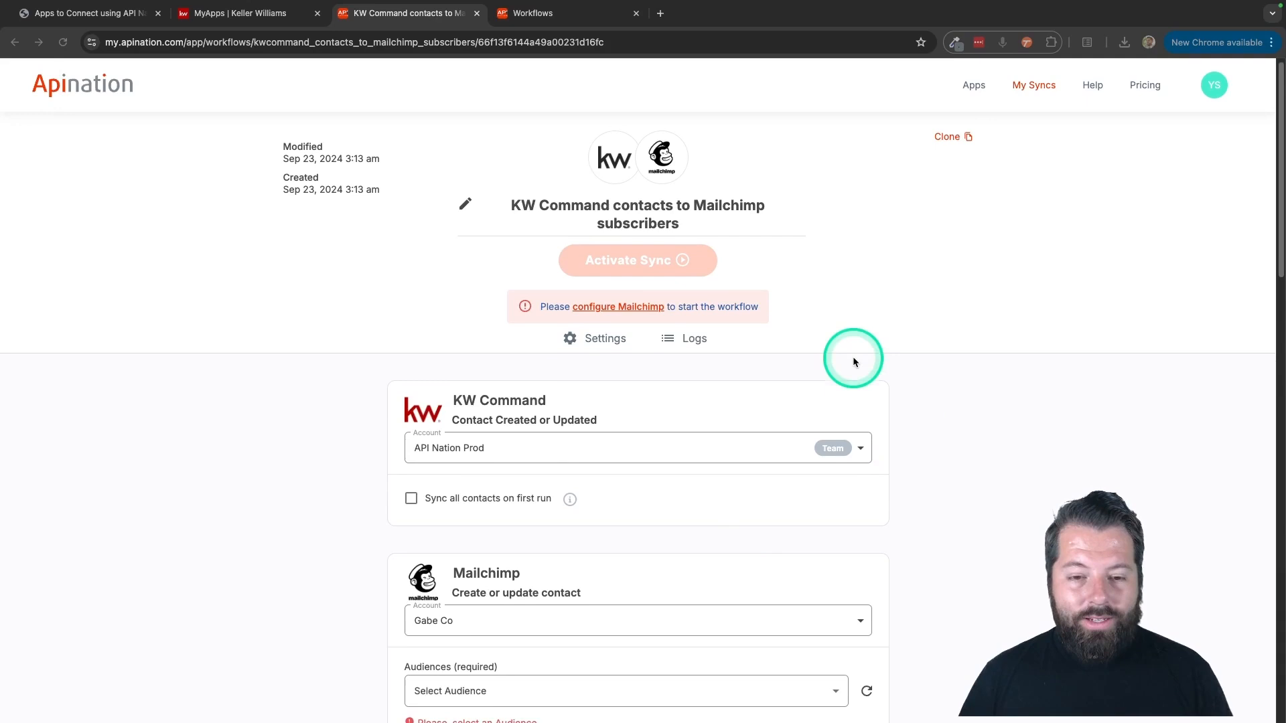
{"action": "scroll", "coordinate": [854, 362], "scroll_direction": "down", "scroll_amount": 2}
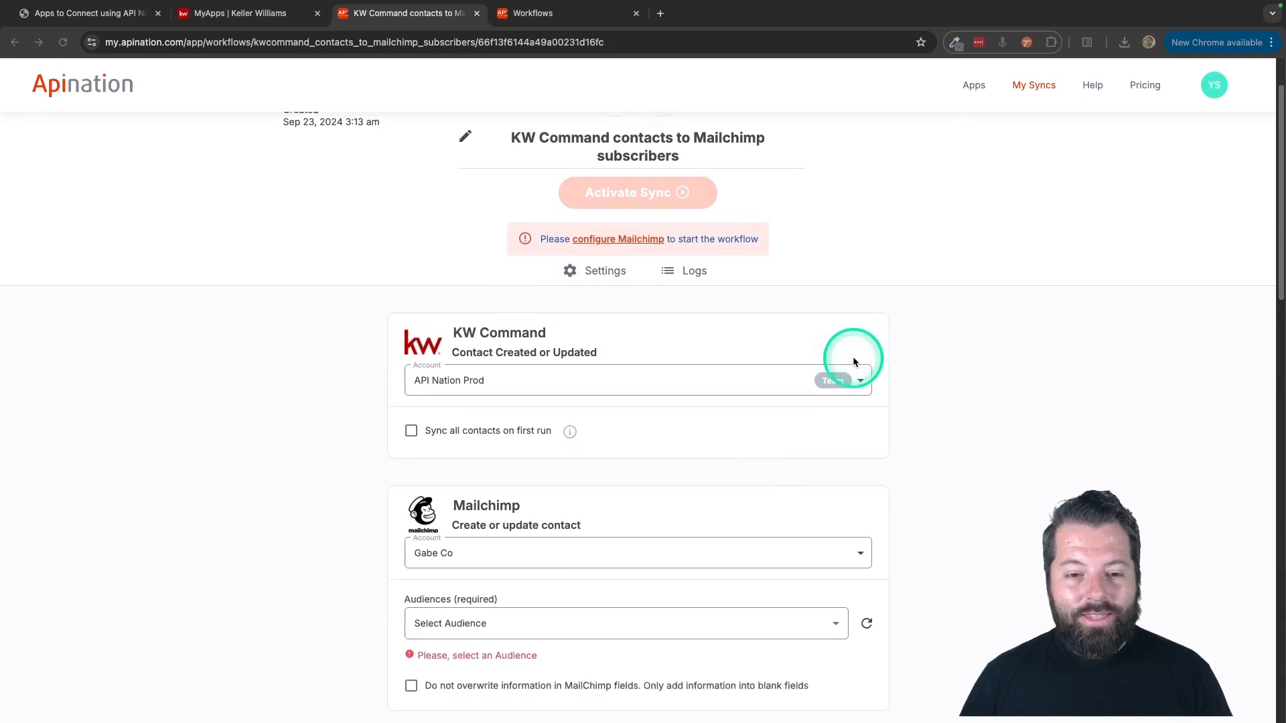
- Enable syncing all contacts on first run for the KW Command trigger of the API Nation Prod team account
{"action": "scroll", "coordinate": [853, 356], "scroll_direction": "down", "scroll_amount": 2}
{"action": "scroll", "coordinate": [605, 331], "scroll_direction": "down", "scroll_amount": 2}
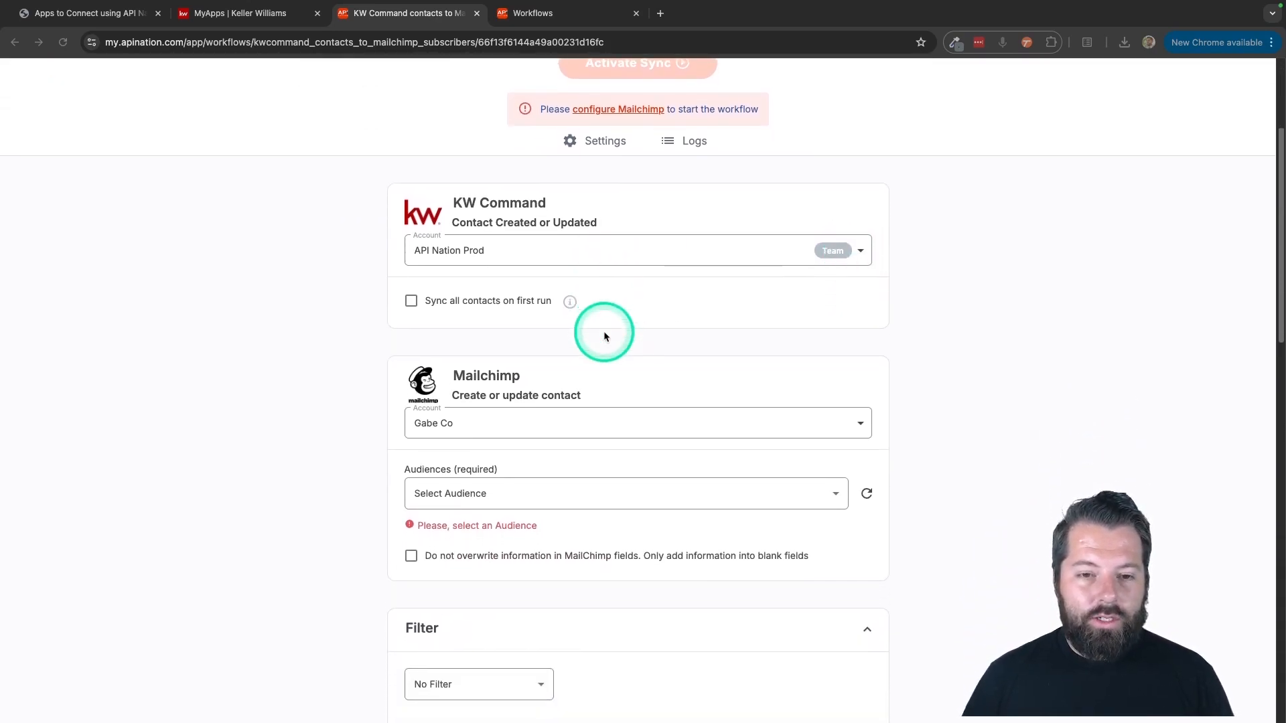
{"action": "scroll", "coordinate": [584, 325], "scroll_direction": "up", "scroll_amount": 1}
{"action": "scroll", "coordinate": [439, 226], "scroll_direction": "down", "scroll_amount": 1}
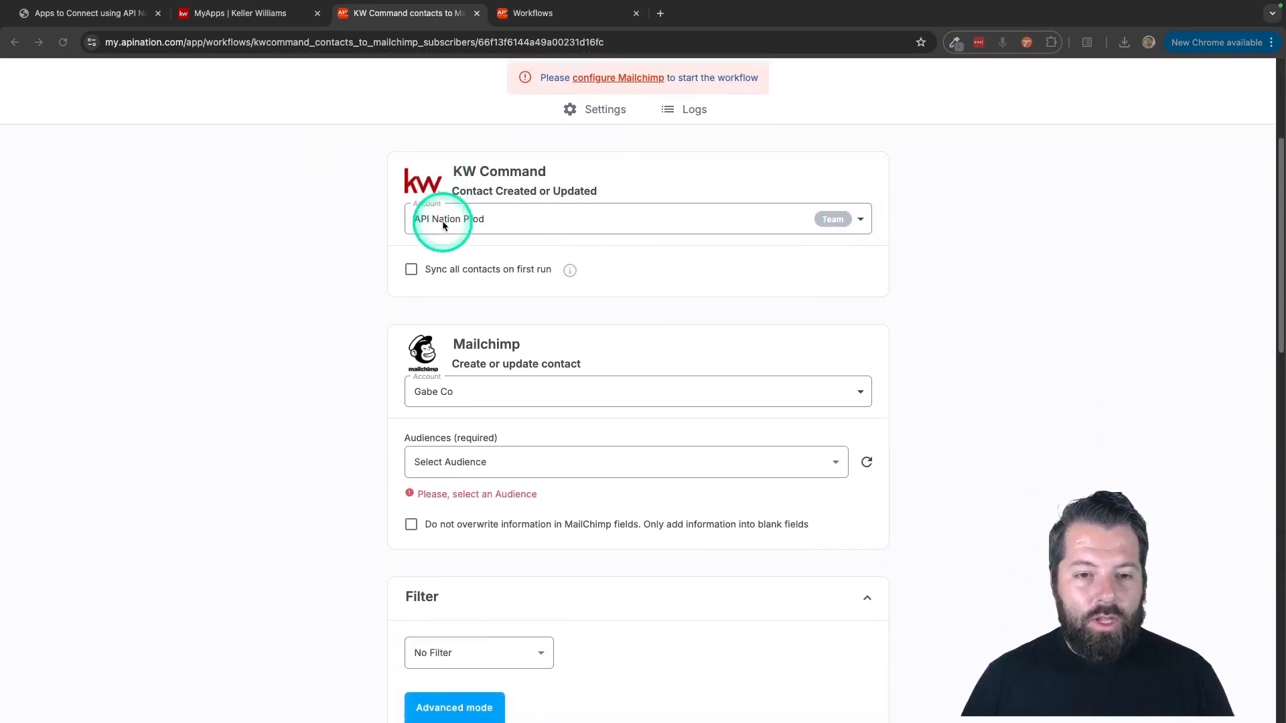
{"action": "scroll", "coordinate": [443, 226], "scroll_direction": "down", "scroll_amount": 2}
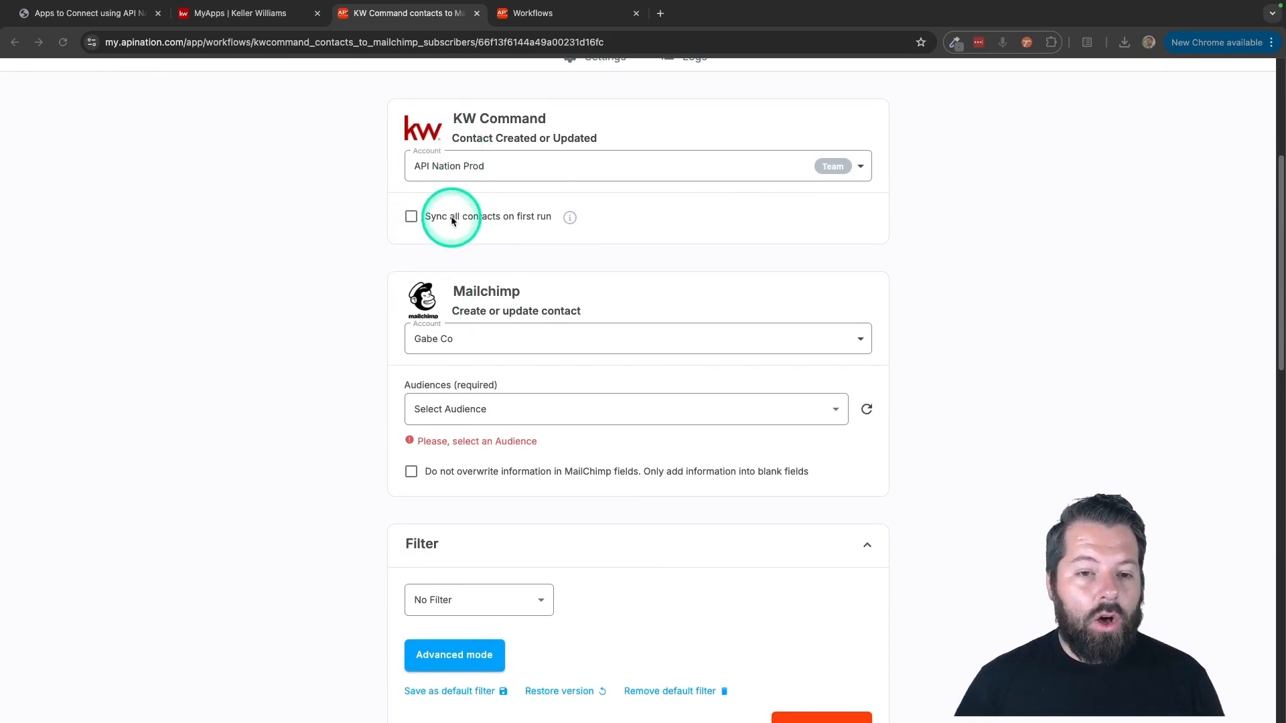
{"action": "left_click", "coordinate": [411, 218]}
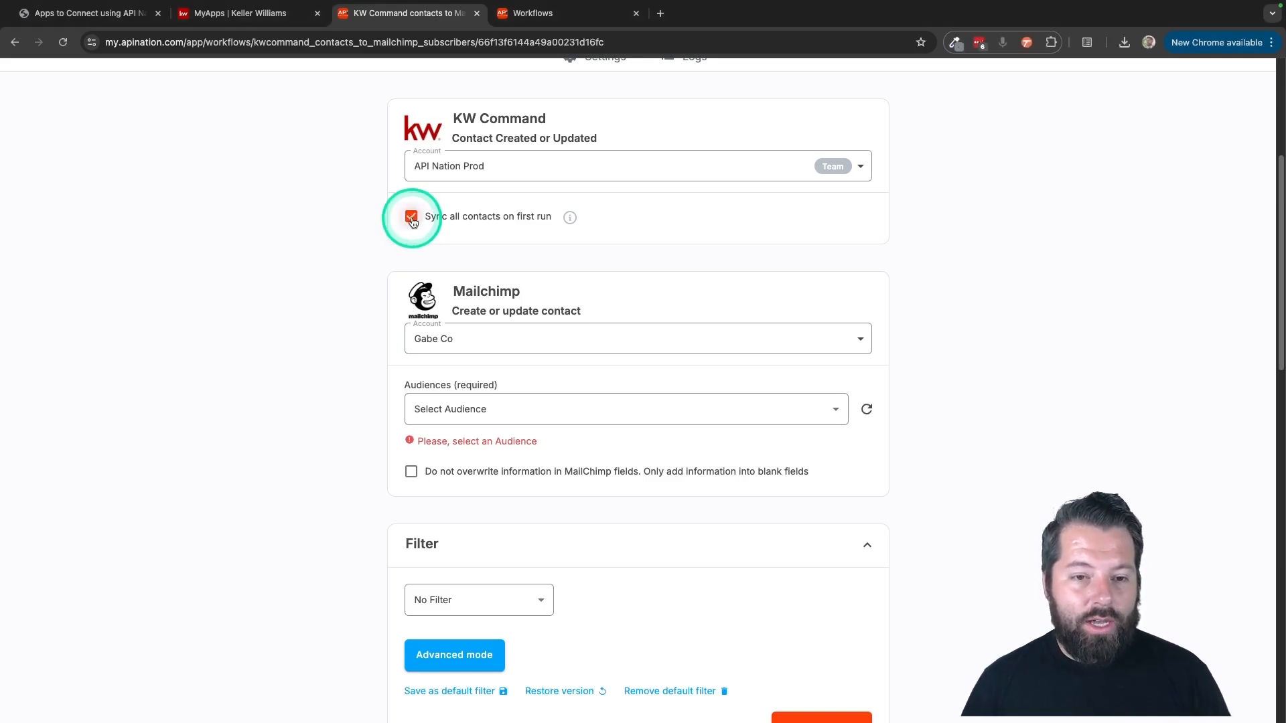
{"action": "left_click", "coordinate": [411, 218]}
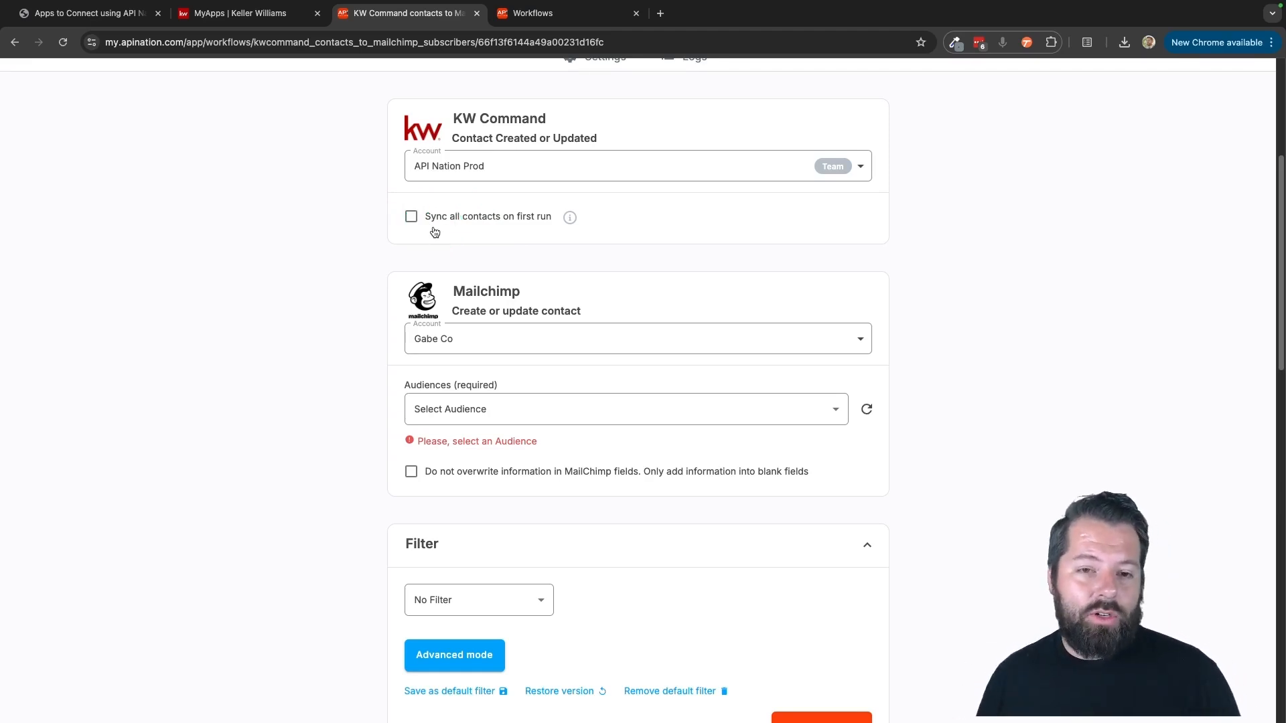
{"action": "left_click", "coordinate": [455, 224]}
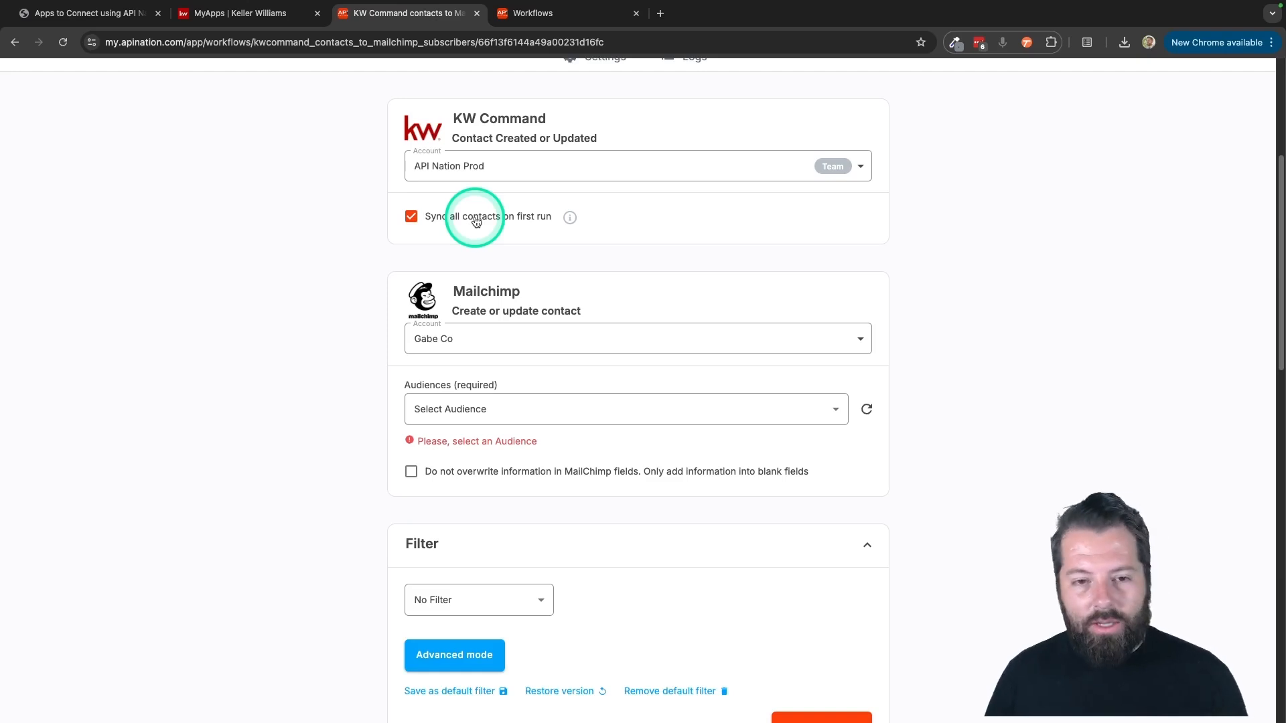
- Select Real Estate Clients as the Mailchimp audience and enable the option not to overwrite existing MailChimp information
{"action": "scroll", "coordinate": [533, 285], "scroll_direction": "down", "scroll_amount": 3}
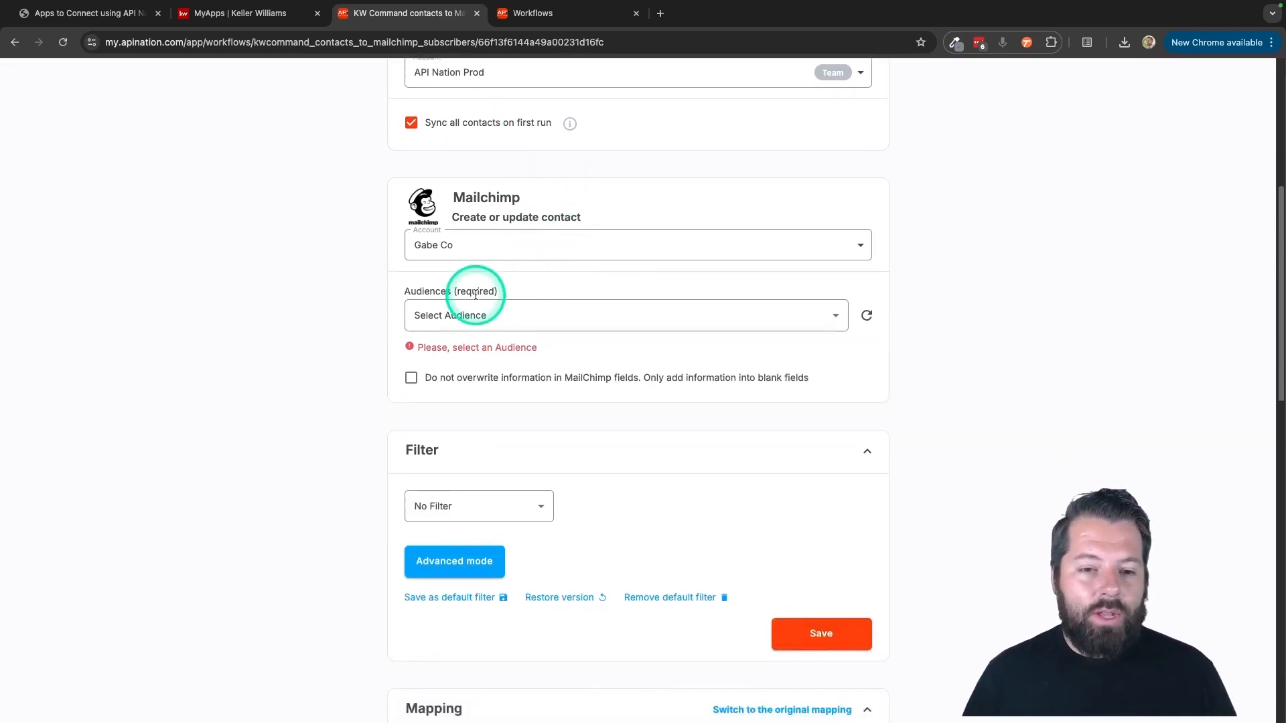
{"action": "left_click", "coordinate": [501, 317]}
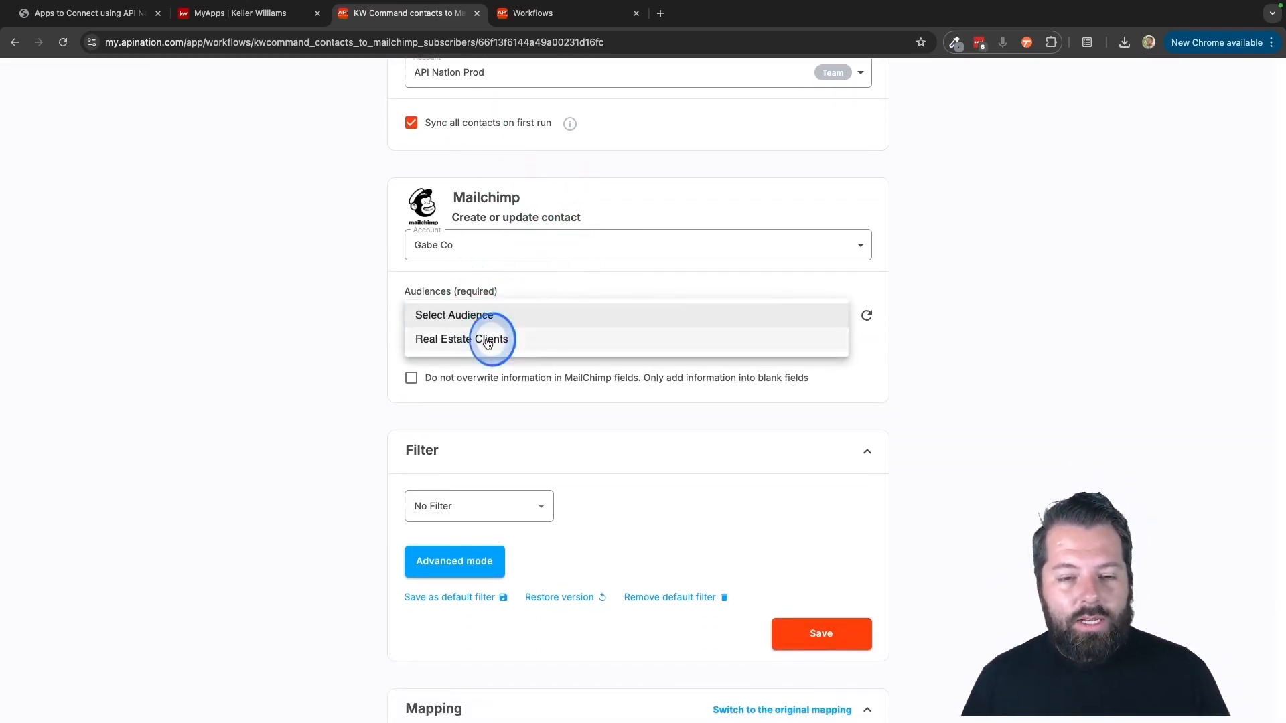
{"action": "left_click", "coordinate": [488, 341]}
{"action": "scroll", "coordinate": [498, 373], "scroll_direction": "down", "scroll_amount": 3}
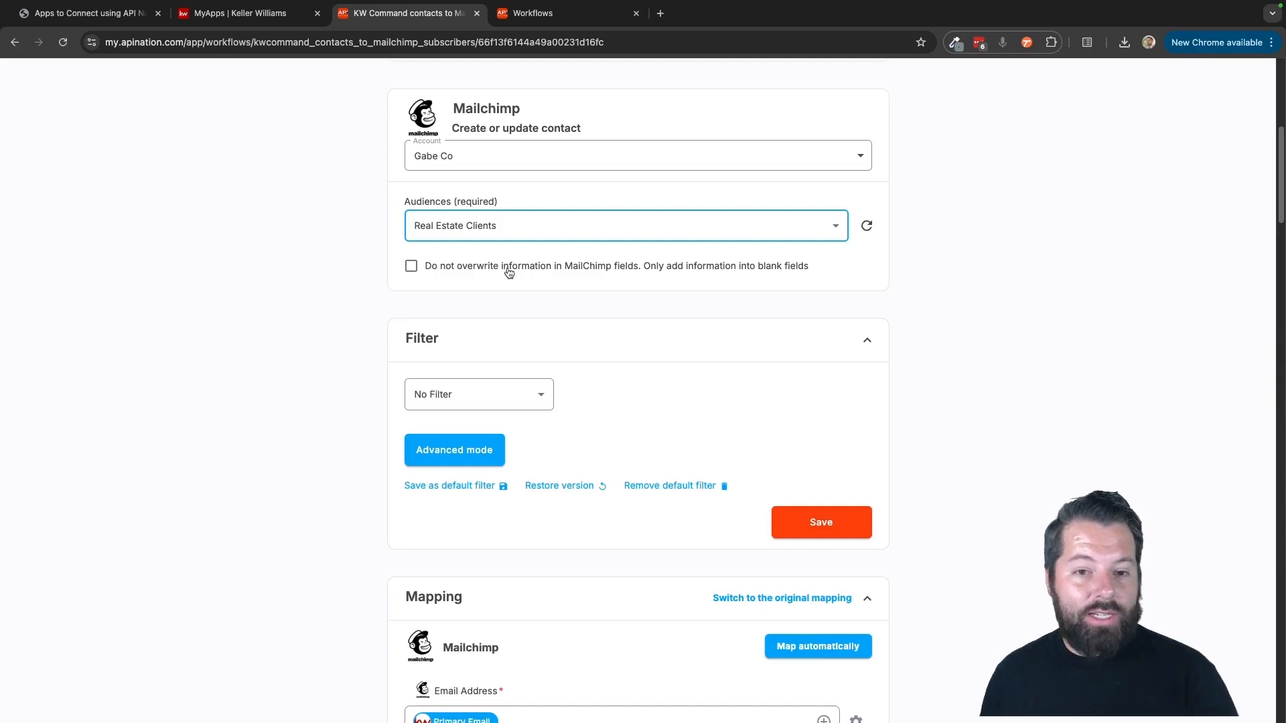
{"action": "left_click", "coordinate": [509, 271]}
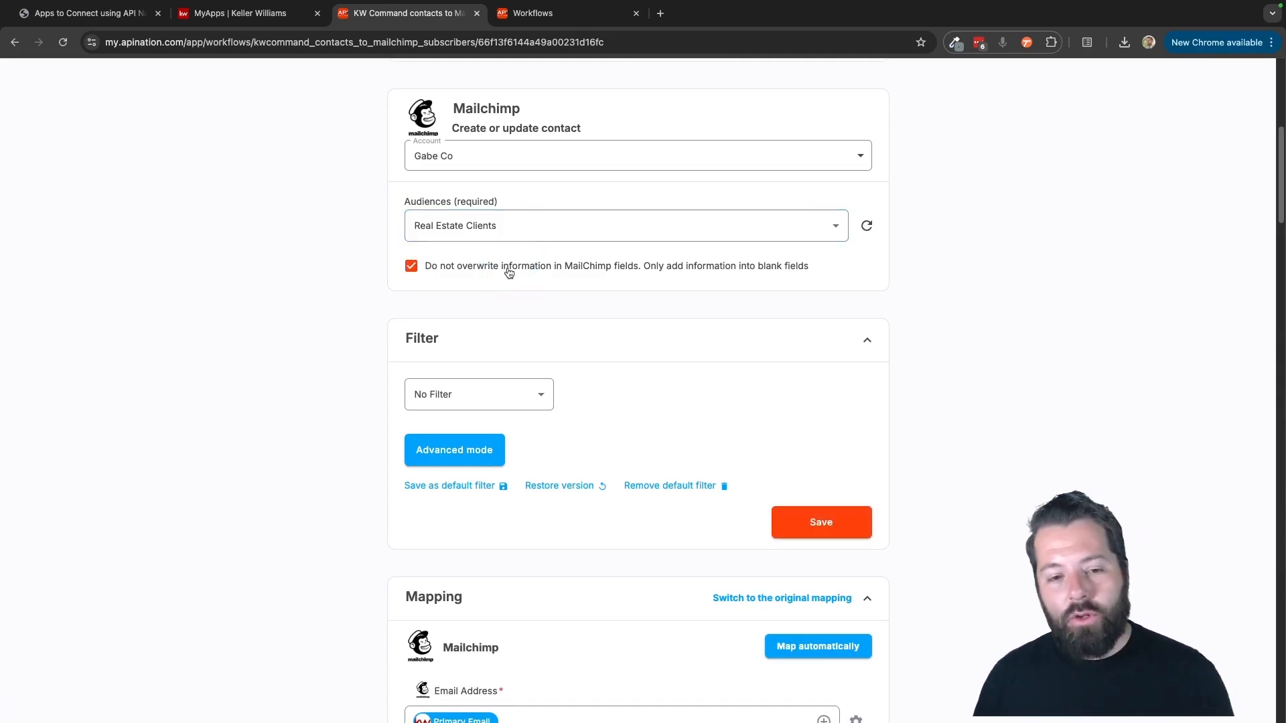
- Set the workflow filter to Owner Name contains, entering a contact owner's surname as the value
{"action": "scroll", "coordinate": [616, 353], "scroll_direction": "down", "scroll_amount": 1}
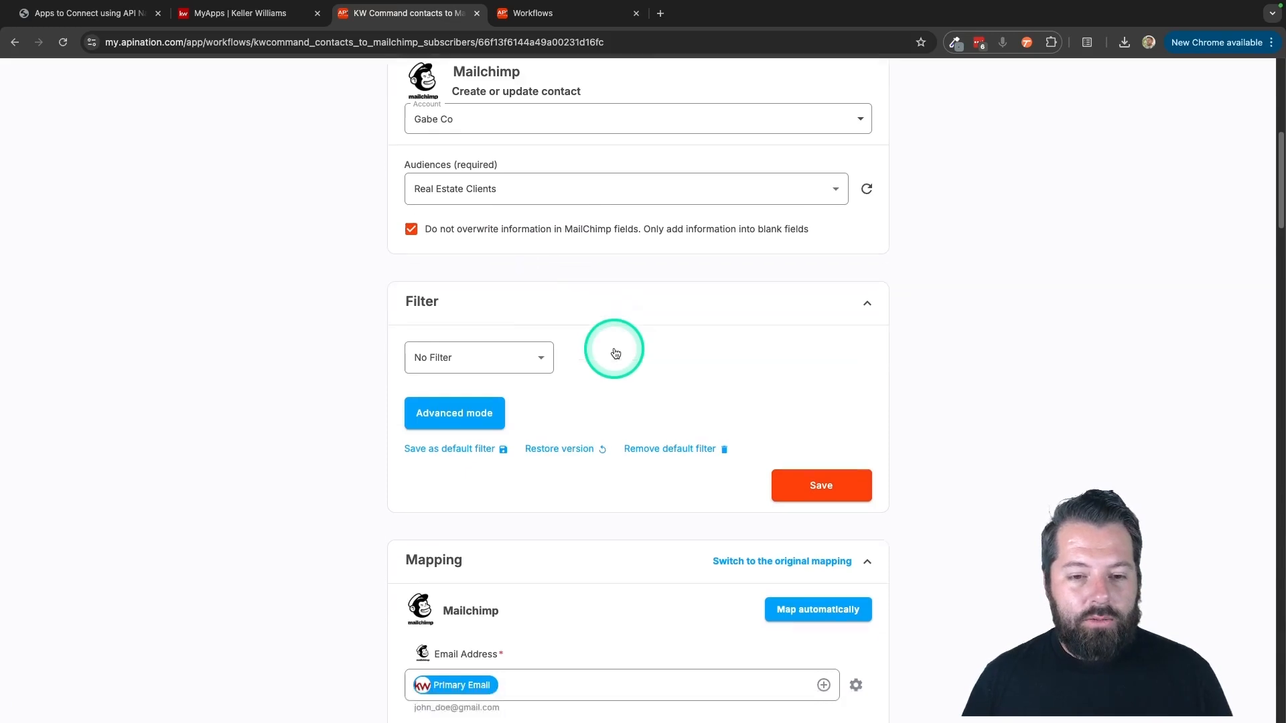
{"action": "scroll", "coordinate": [616, 353], "scroll_direction": "down", "scroll_amount": 2}
{"action": "left_click", "coordinate": [538, 270]}
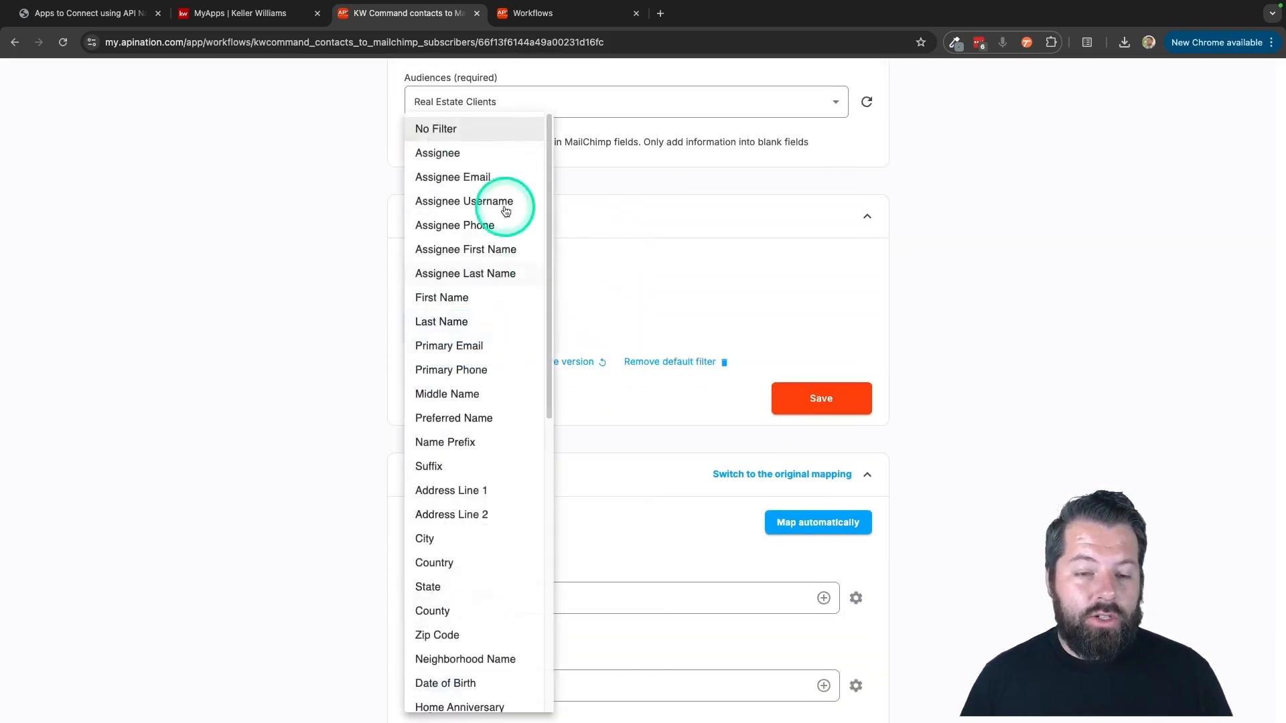
{"action": "scroll", "coordinate": [444, 562], "scroll_direction": "down", "scroll_amount": 5}
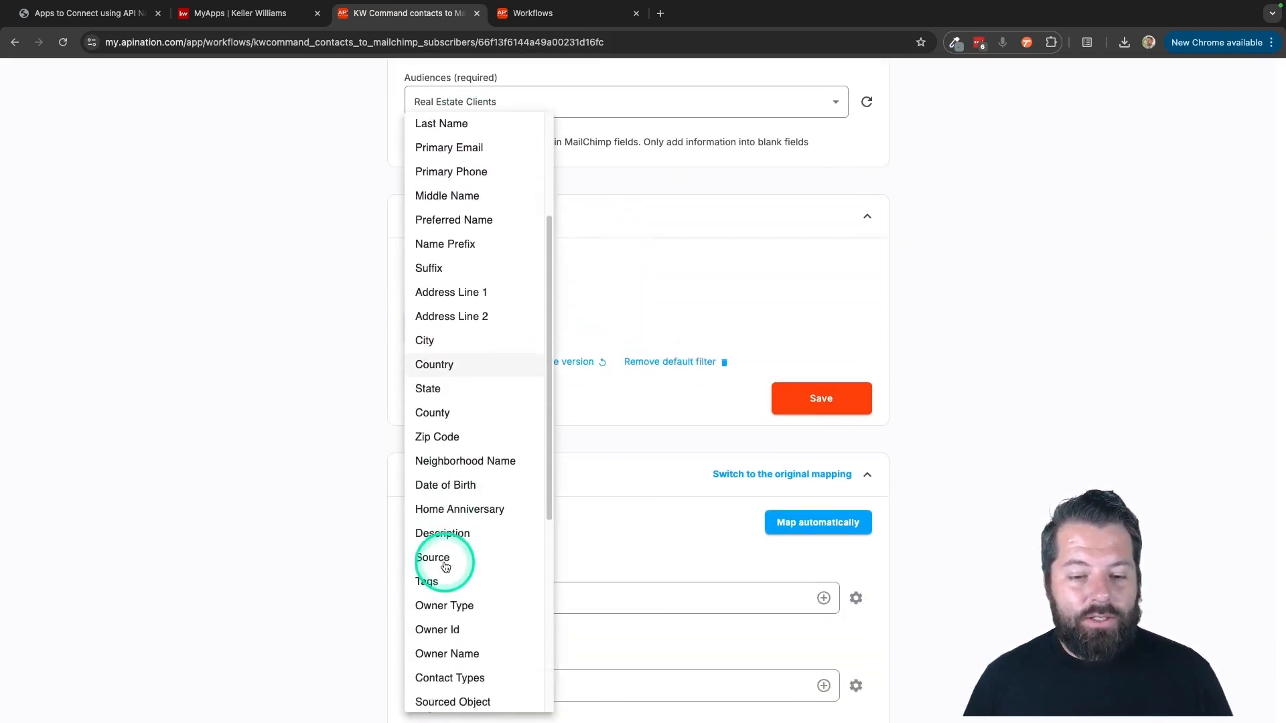
{"action": "scroll", "coordinate": [445, 566], "scroll_direction": "down", "scroll_amount": 2}
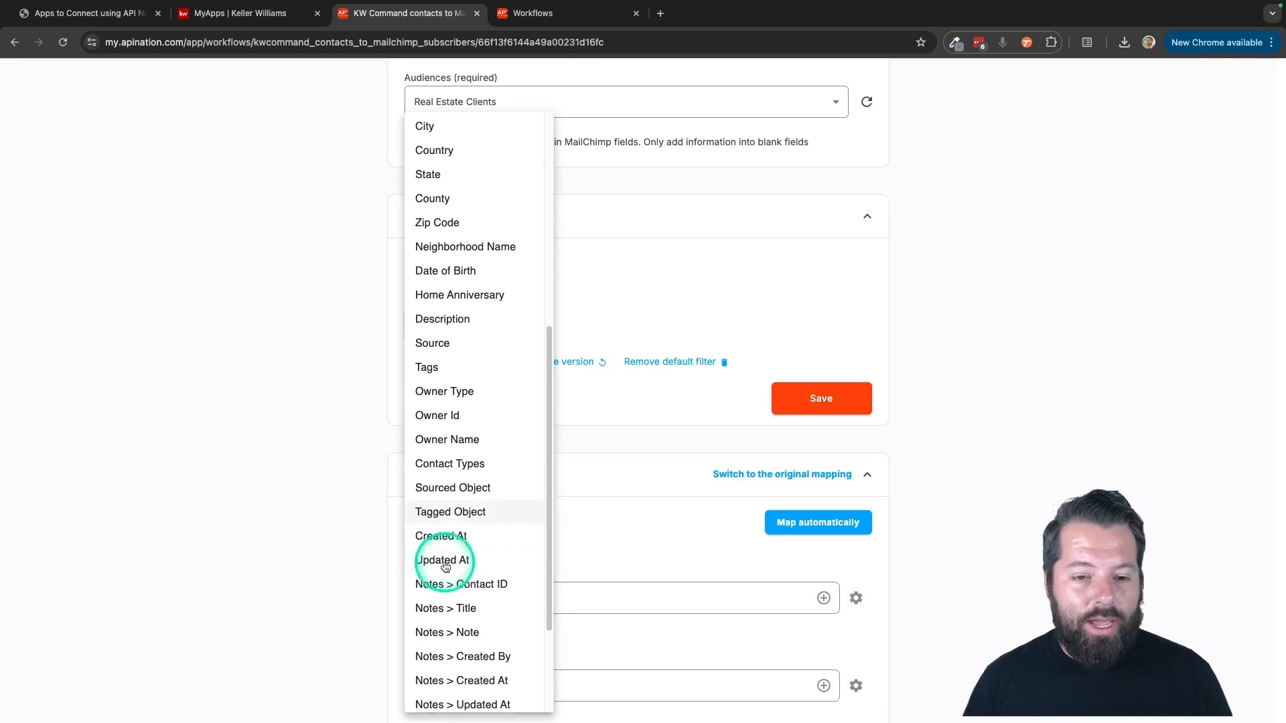
{"action": "left_click", "coordinate": [447, 441]}
{"action": "left_click", "coordinate": [479, 271]}
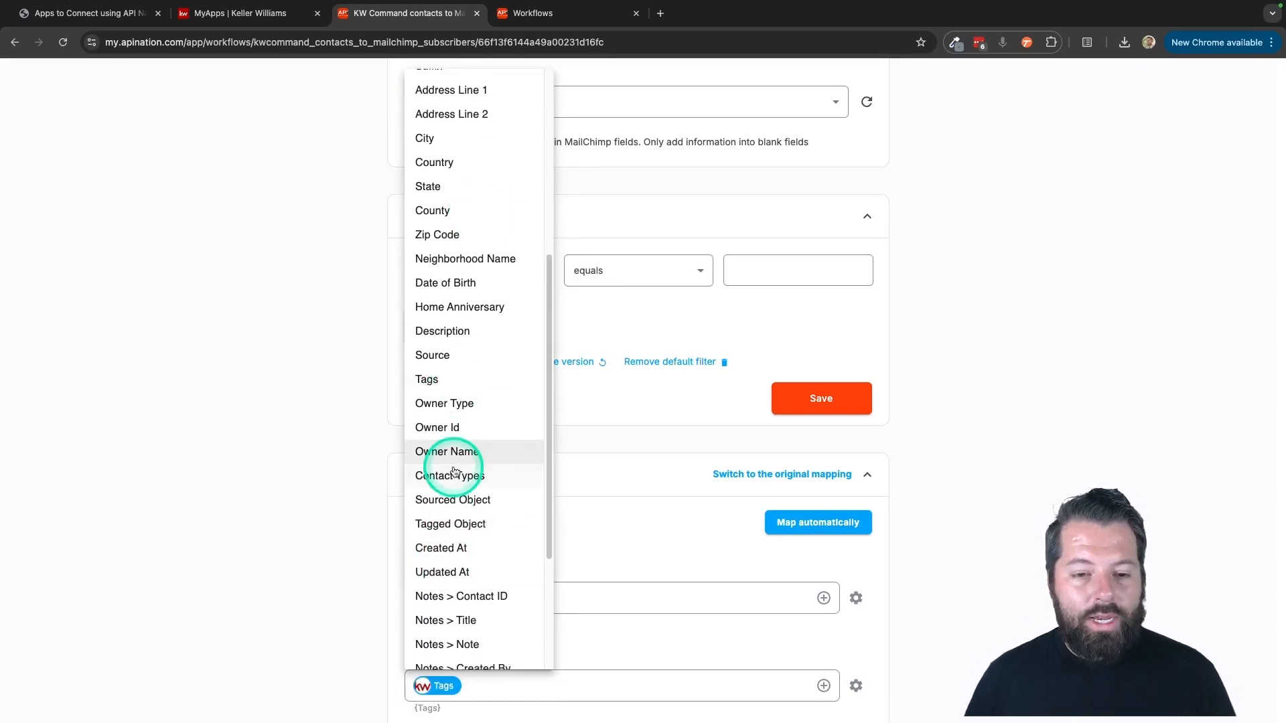
{"action": "left_click", "coordinate": [454, 447]}
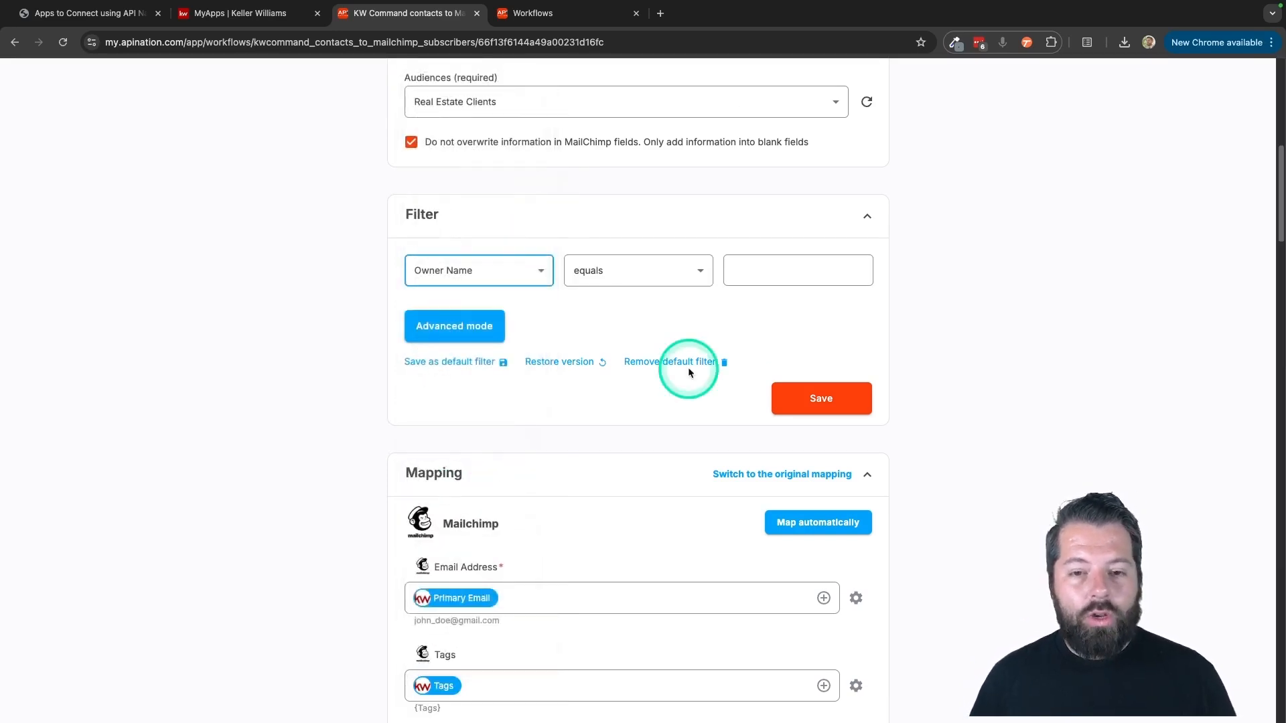
{"action": "left_click", "coordinate": [670, 276]}
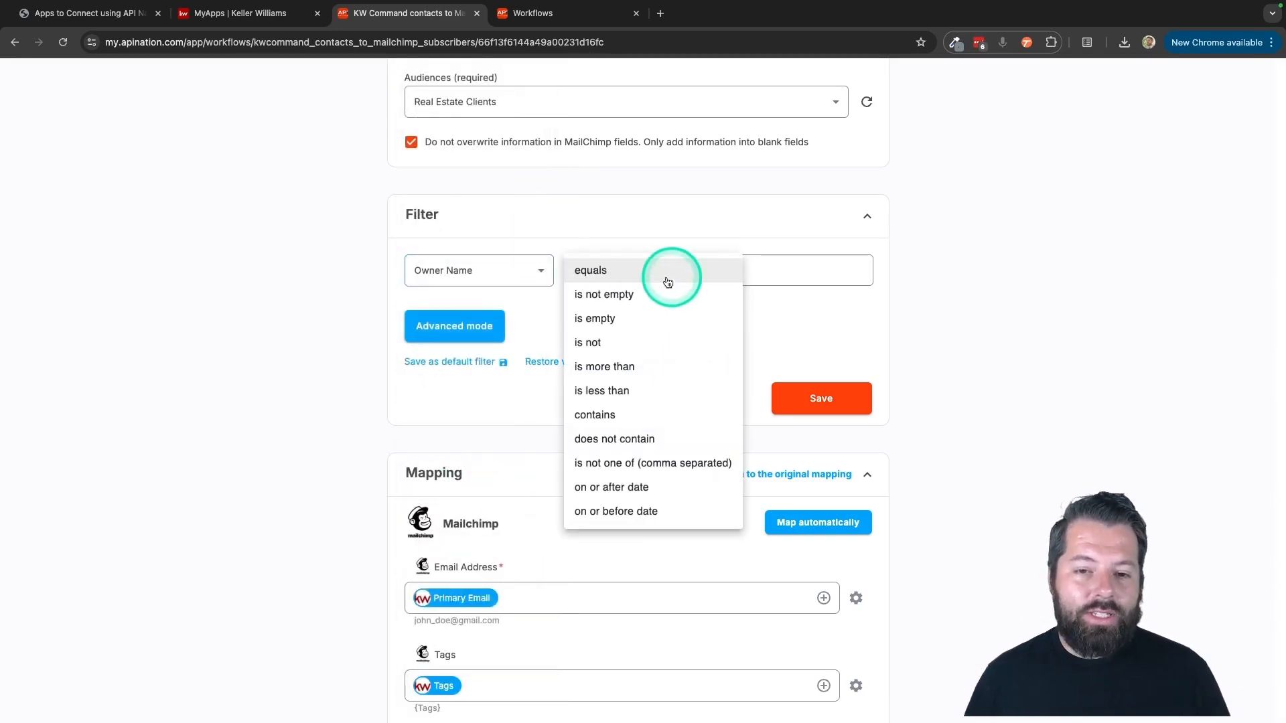
{"action": "left_click", "coordinate": [602, 414]}
{"action": "left_click", "coordinate": [754, 277]}
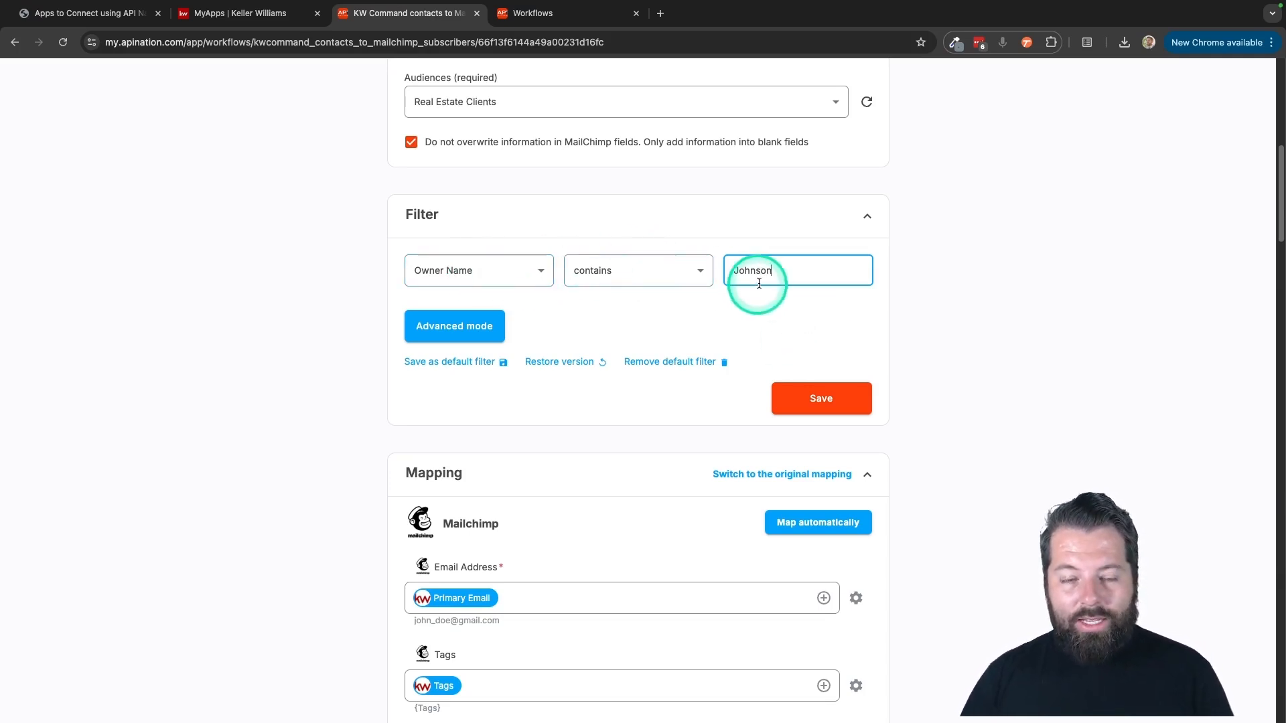
- Change the workflow filter to Tags contains Mailchimp
{"action": "scroll", "coordinate": [748, 287], "scroll_direction": "up", "scroll_amount": 2}
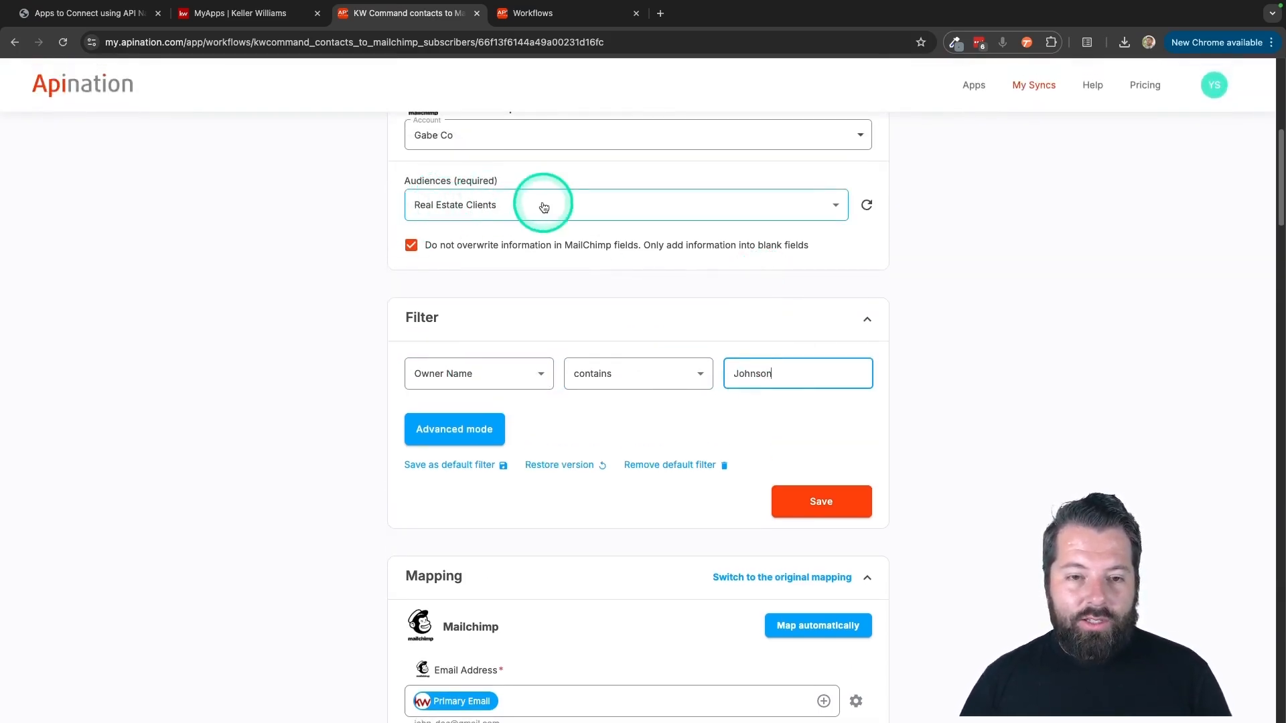
{"action": "scroll", "coordinate": [638, 333], "scroll_direction": "up", "scroll_amount": 2}
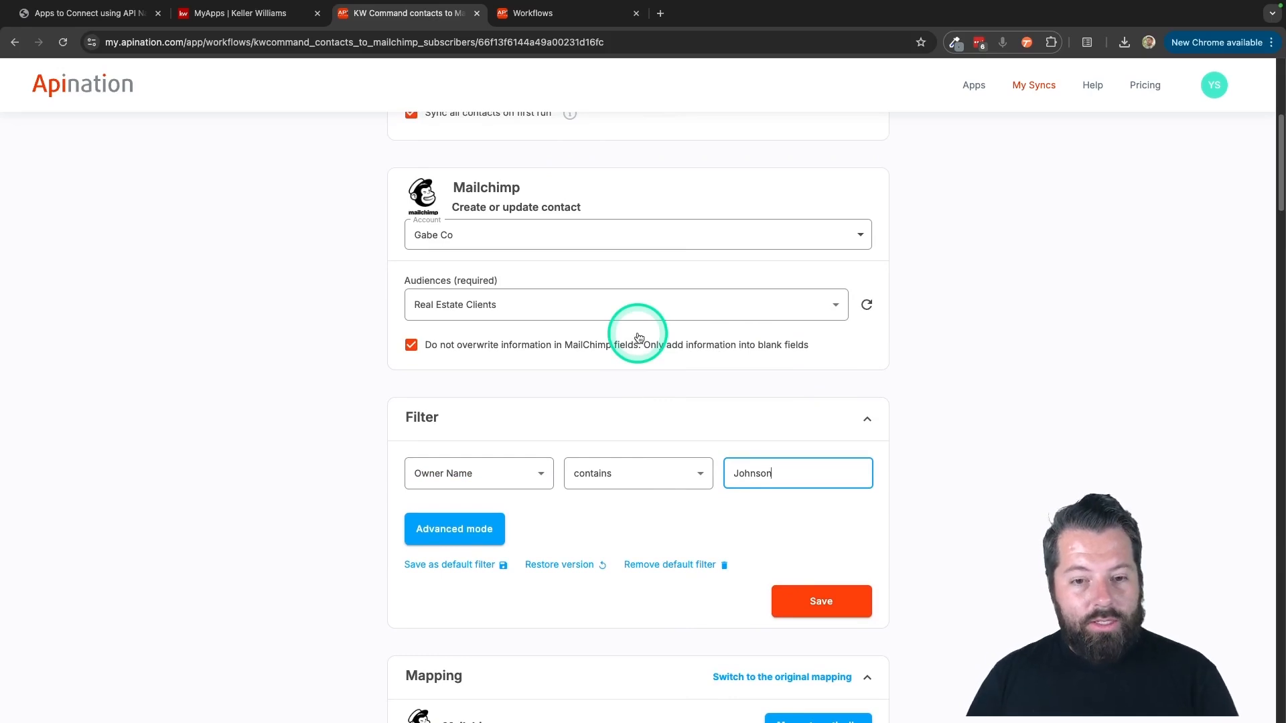
{"action": "left_click", "coordinate": [536, 474]}
{"action": "scroll", "coordinate": [485, 523], "scroll_direction": "down", "scroll_amount": 1}
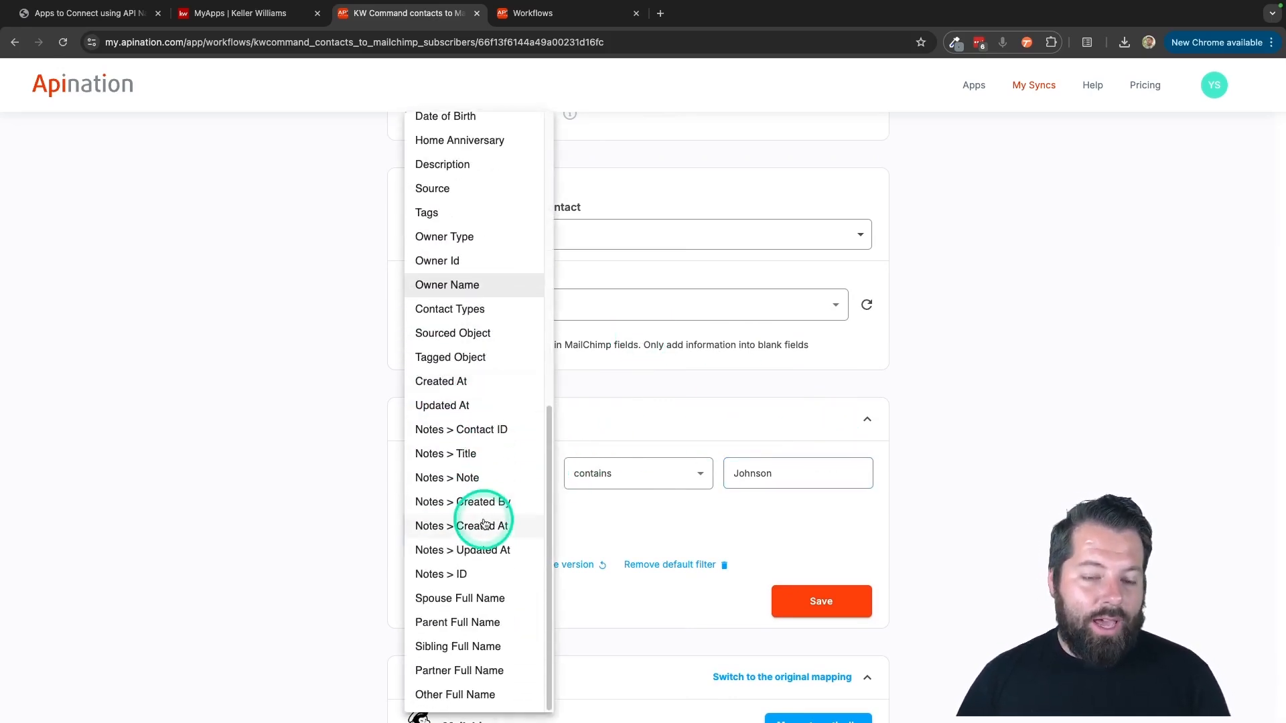
{"action": "left_click", "coordinate": [427, 212]}
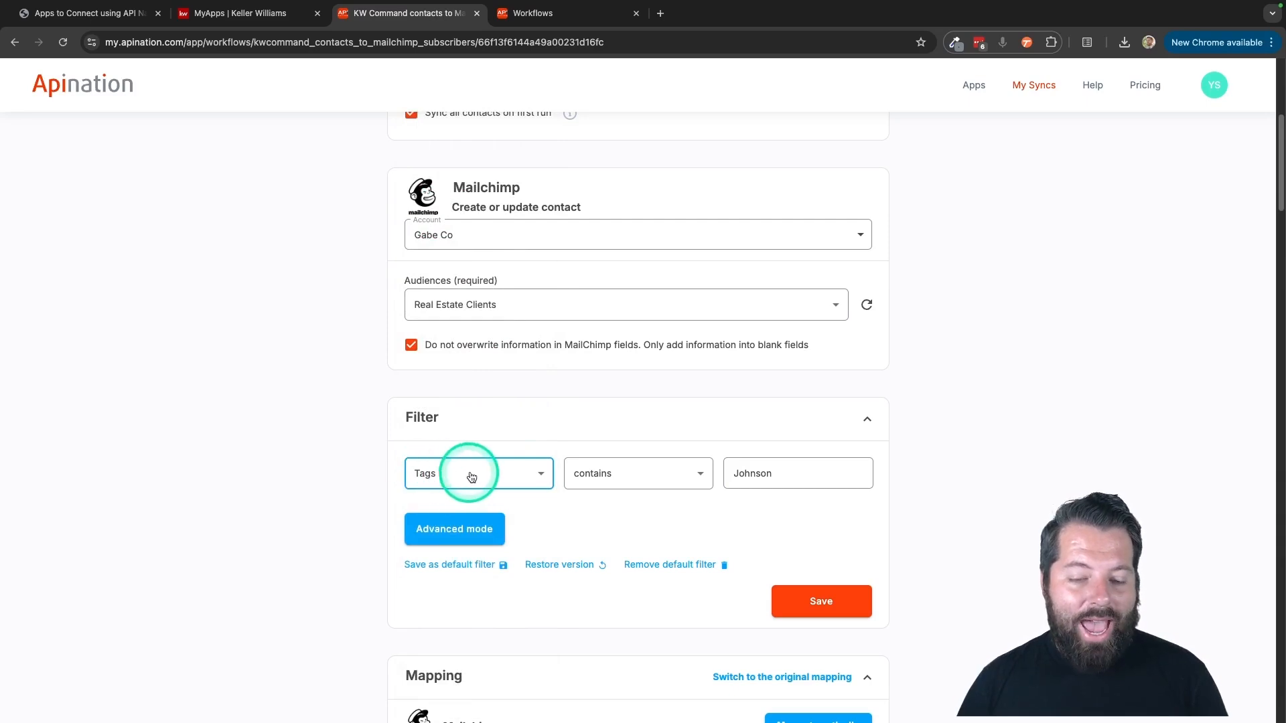
{"action": "double_click", "coordinate": [761, 474]}
{"action": "type", "text": "Mailchimp"}
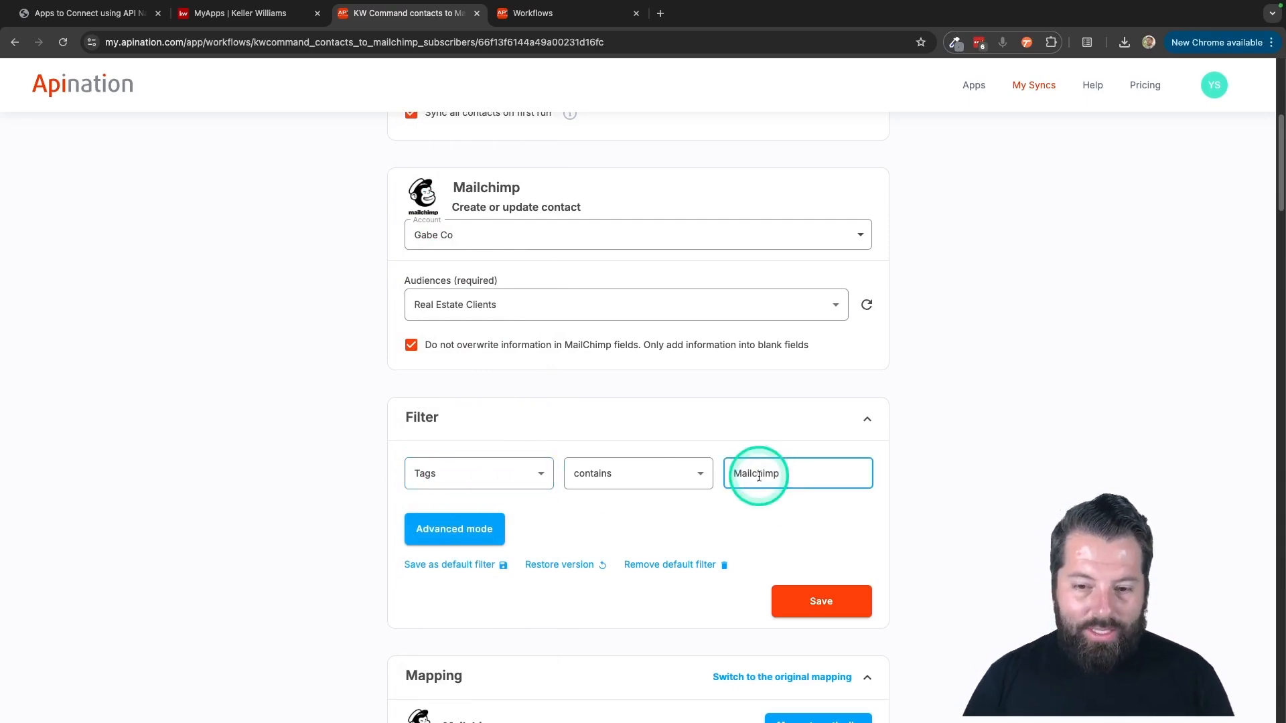
{"action": "left_click", "coordinate": [805, 478]}
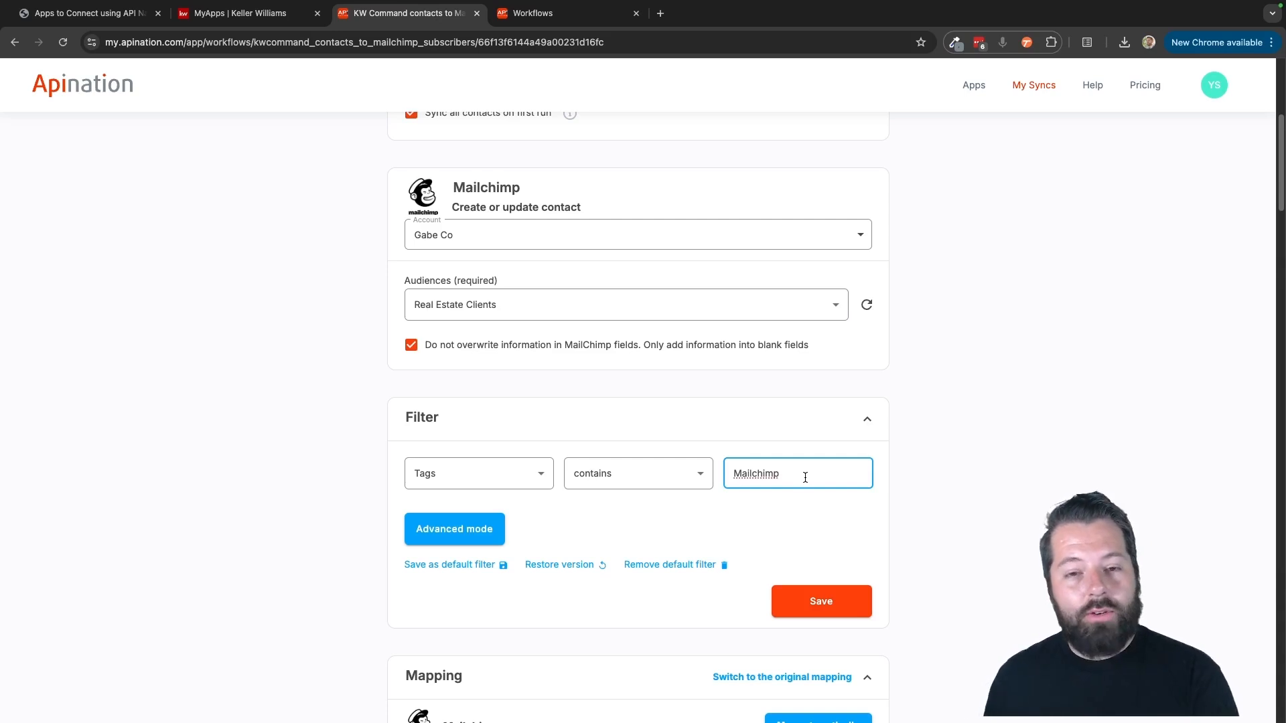
- Reset the workflow filter to No Filter
{"action": "left_click", "coordinate": [534, 497]}
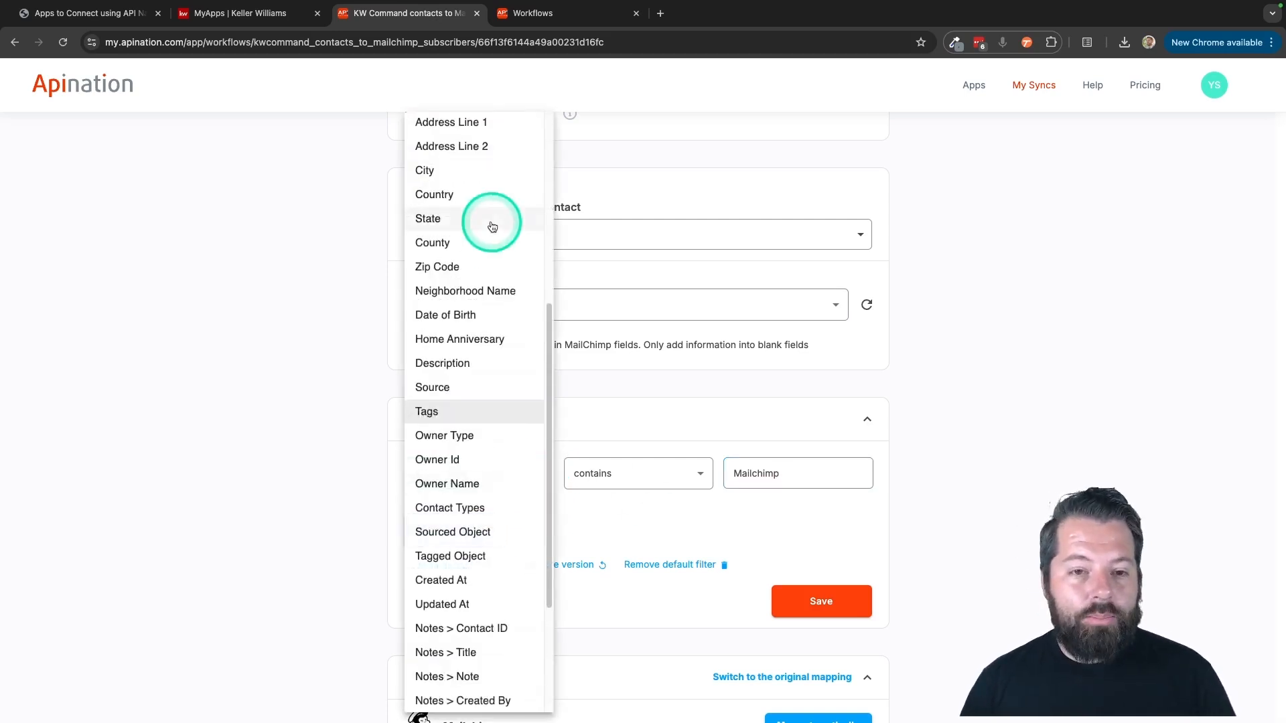
{"action": "scroll", "coordinate": [488, 214], "scroll_direction": "up", "scroll_amount": 5}
{"action": "left_click", "coordinate": [469, 128]}
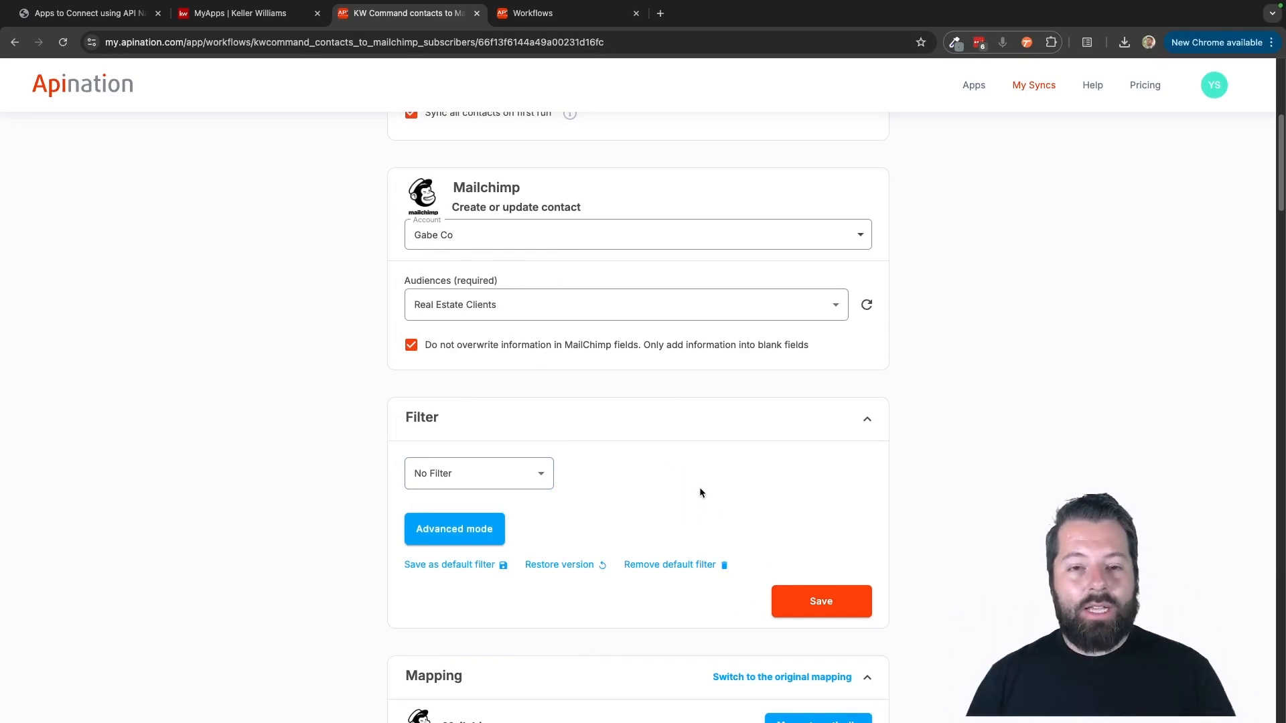
- Map the Mailchimp Neighborhood field to the KW Command Neighborhood Name field
{"action": "scroll", "coordinate": [630, 501], "scroll_direction": "down", "scroll_amount": 5}
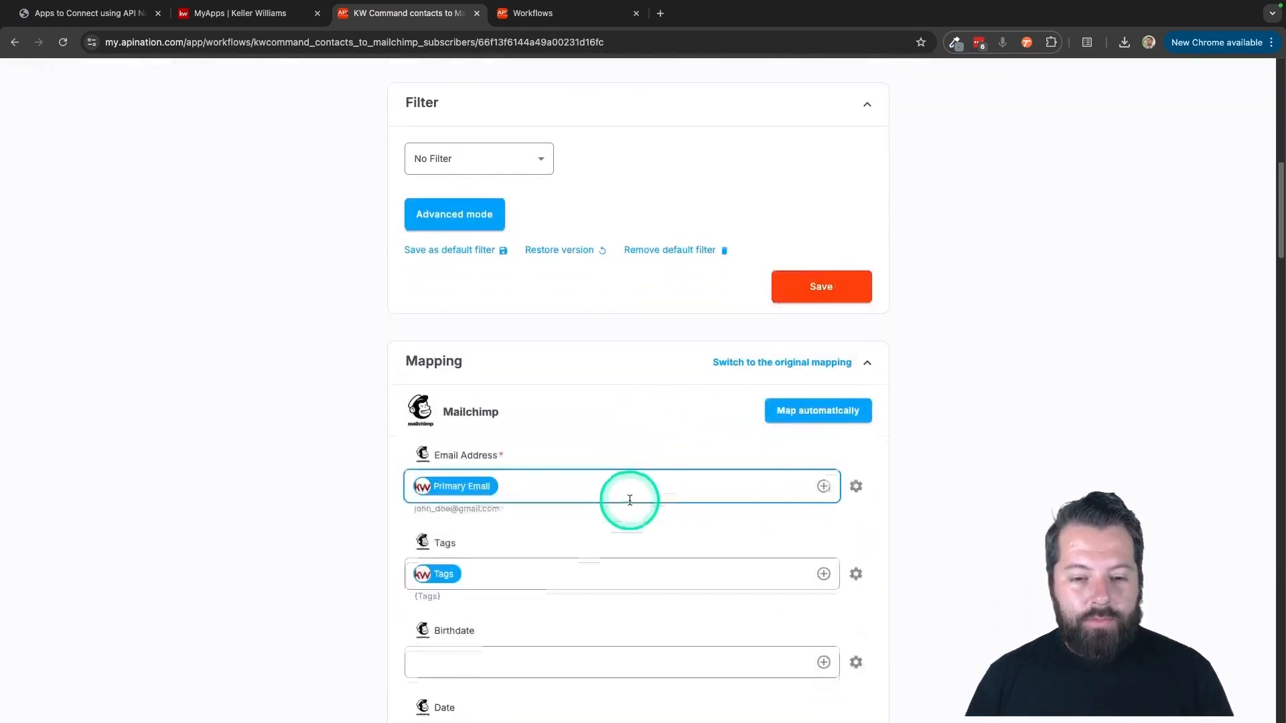
{"action": "scroll", "coordinate": [626, 497], "scroll_direction": "down", "scroll_amount": 2}
{"action": "left_click", "coordinate": [441, 524]}
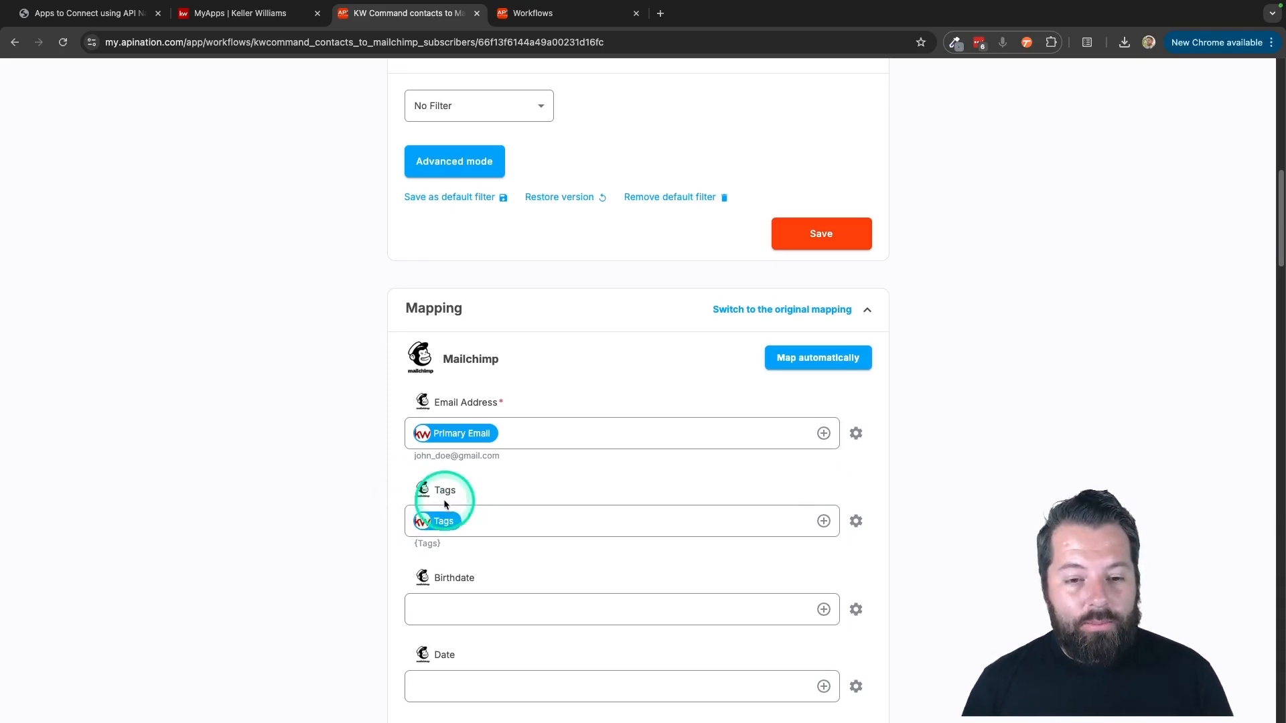
{"action": "scroll", "coordinate": [439, 469], "scroll_direction": "down", "scroll_amount": 1}
{"action": "scroll", "coordinate": [469, 549], "scroll_direction": "down", "scroll_amount": 6}
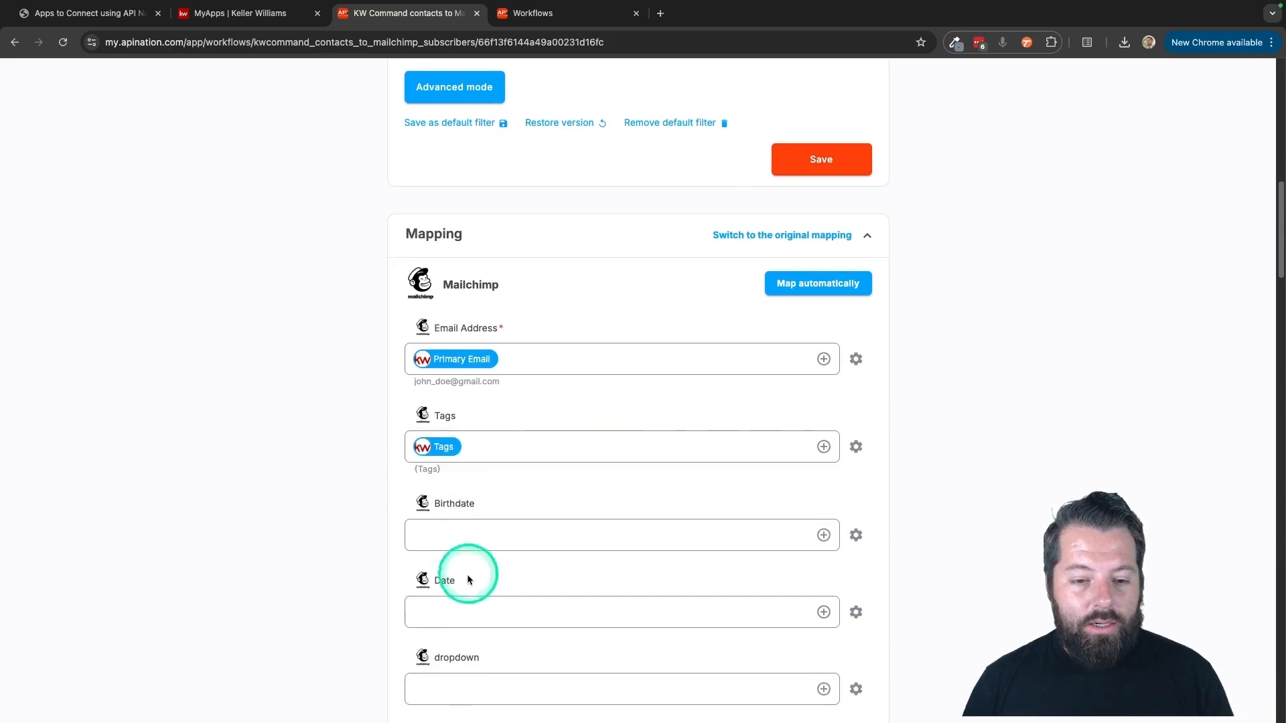
{"action": "scroll", "coordinate": [466, 576], "scroll_direction": "down", "scroll_amount": 4}
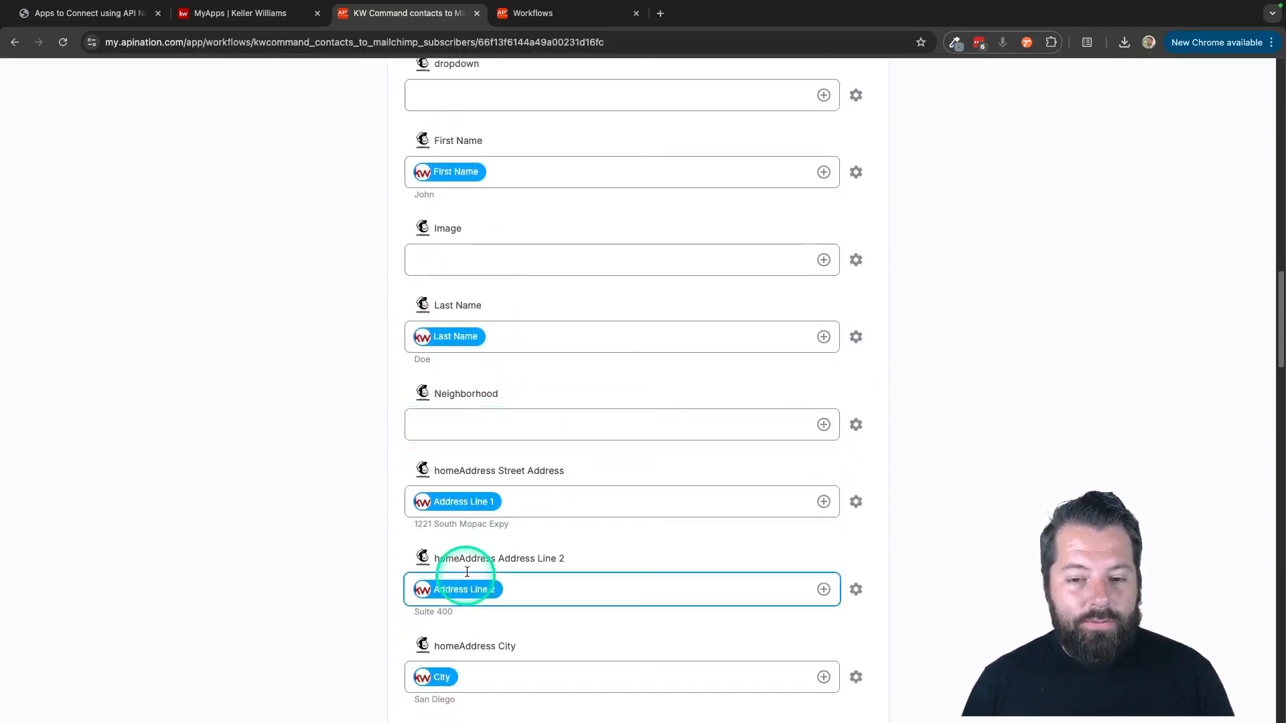
{"action": "left_click", "coordinate": [831, 422]}
{"action": "left_click", "coordinate": [598, 454]}
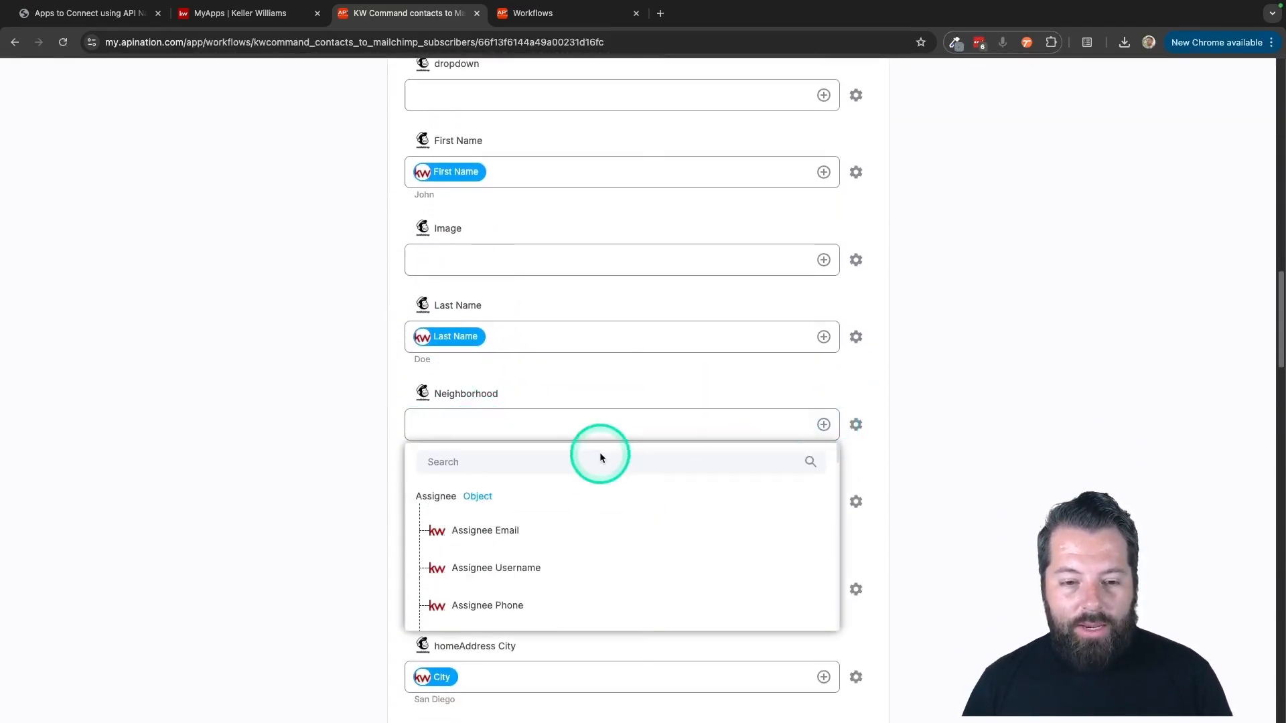
{"action": "type", "text": "neigh"}
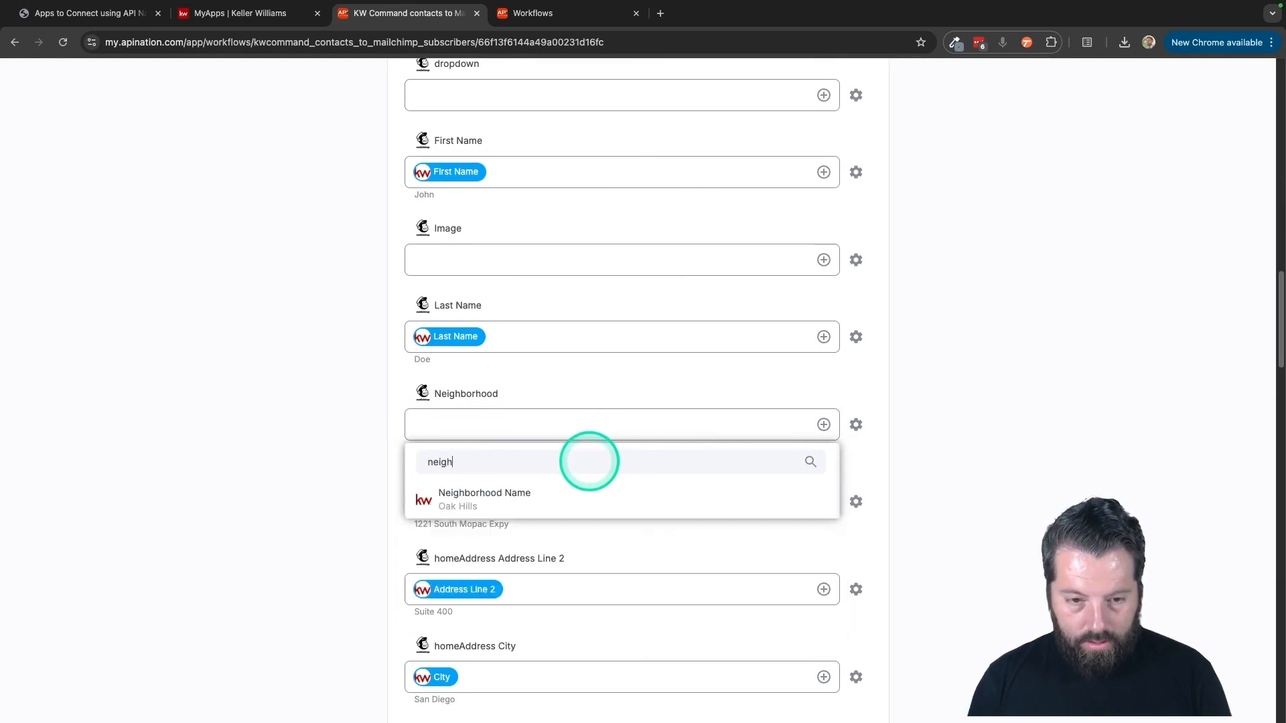
{"action": "left_click", "coordinate": [560, 497]}
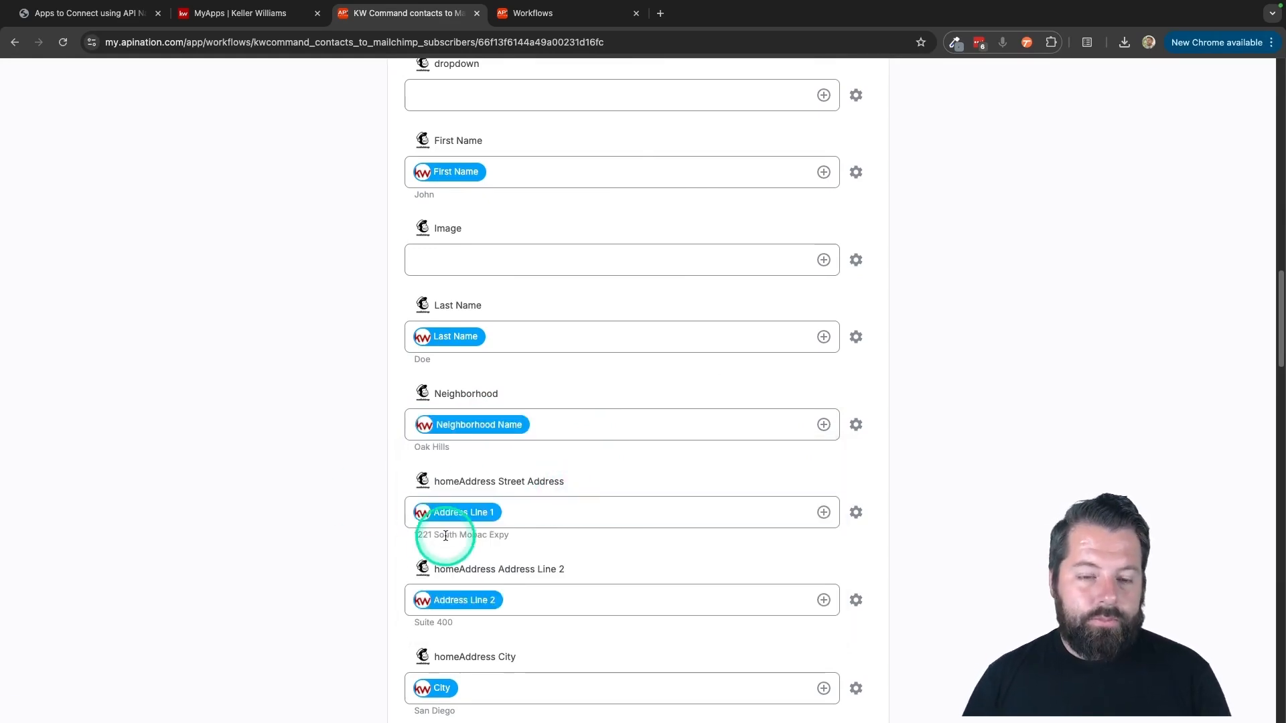
- Examine the Mailchimp field mapping for contact names, home address fields and the unmapped address and image fields
{"action": "scroll", "coordinate": [431, 525], "scroll_direction": "down", "scroll_amount": 5}
{"action": "scroll", "coordinate": [448, 540], "scroll_direction": "down", "scroll_amount": 4}
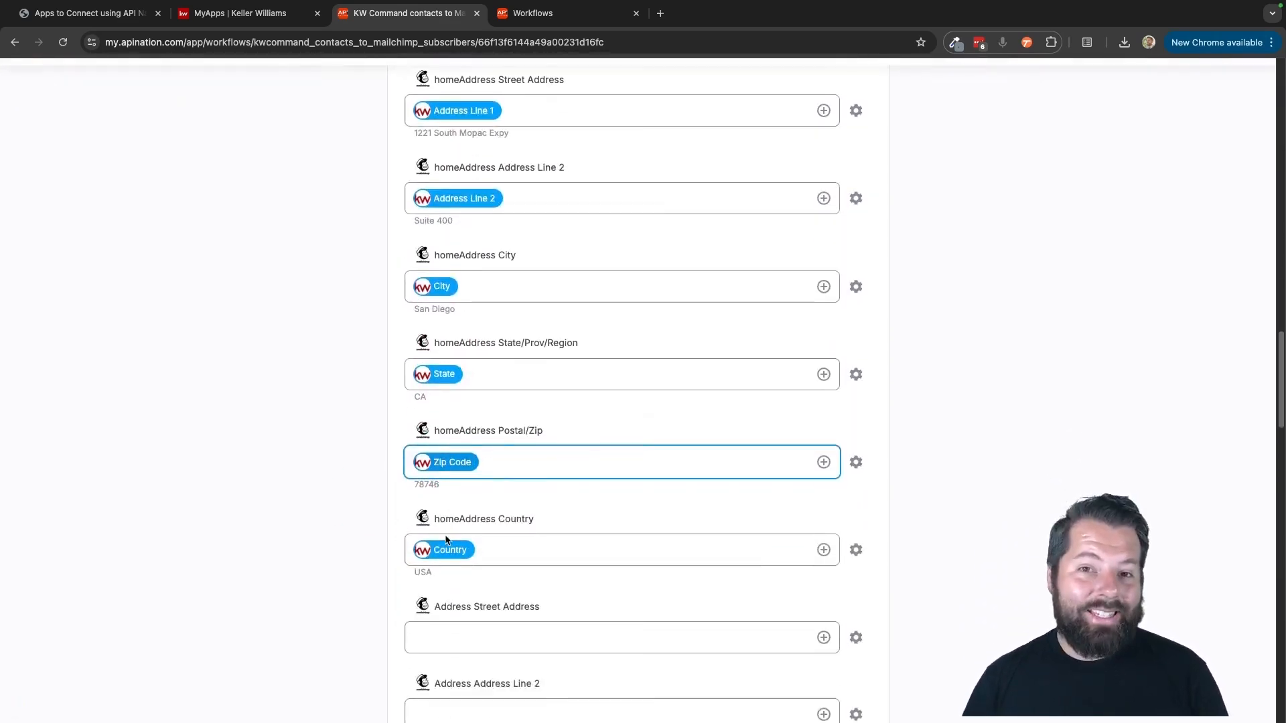
{"action": "left_click", "coordinate": [540, 390]}
{"action": "left_click_drag", "start_coordinate": [431, 461], "coordinate": [597, 463]}
{"action": "left_click_drag", "start_coordinate": [434, 538], "coordinate": [540, 540]}
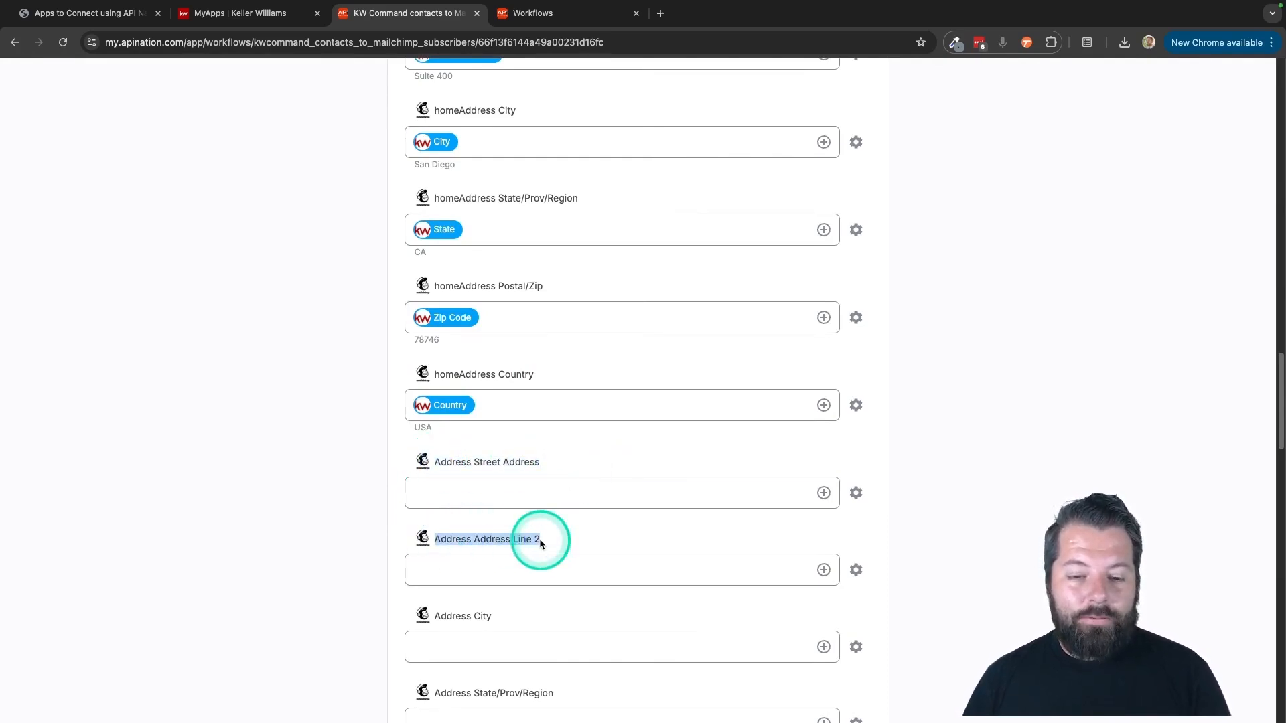
{"action": "scroll", "coordinate": [540, 540], "scroll_direction": "up", "scroll_amount": 2}
{"action": "scroll", "coordinate": [522, 566], "scroll_direction": "up", "scroll_amount": 6}
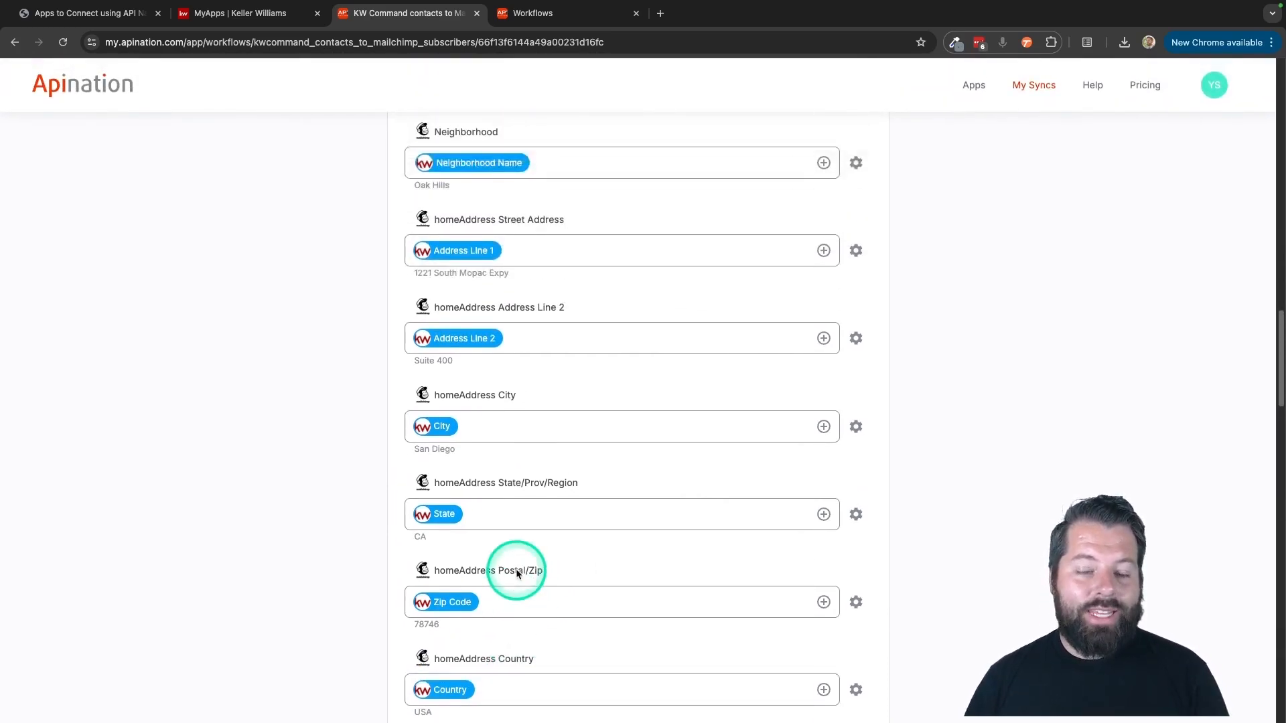
{"action": "scroll", "coordinate": [516, 569], "scroll_direction": "up", "scroll_amount": 2}
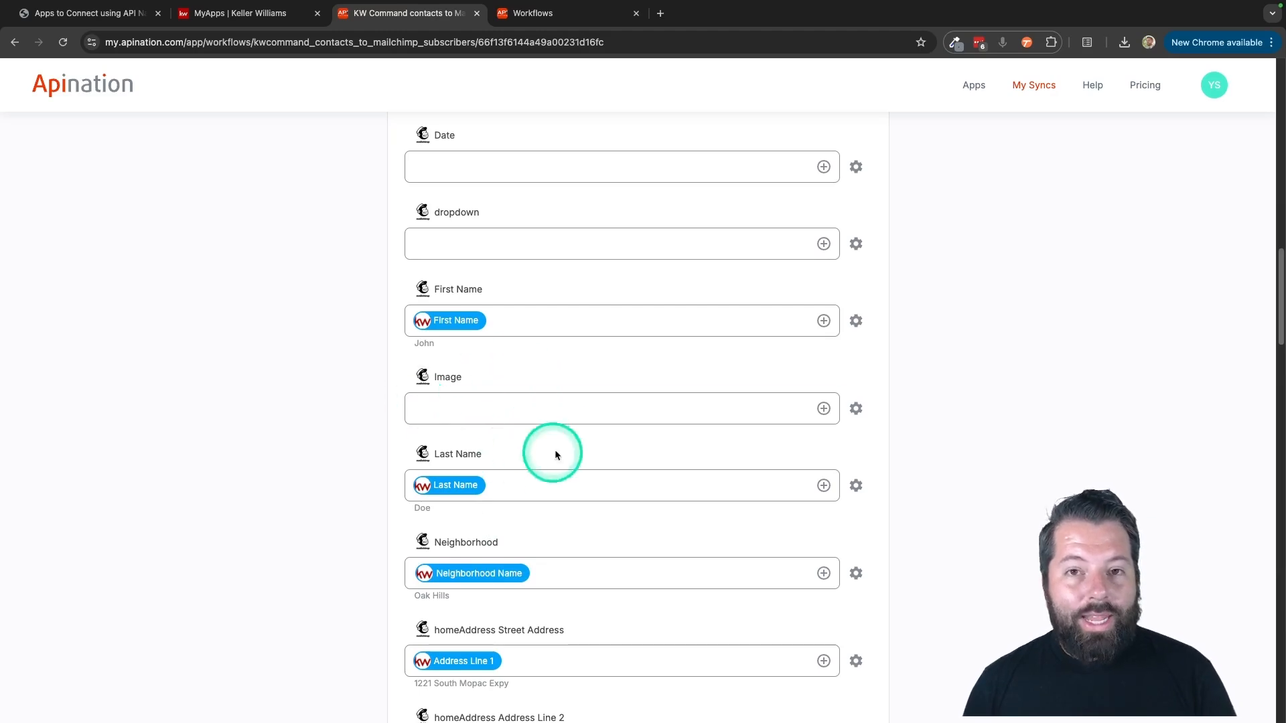
{"action": "left_click", "coordinate": [508, 396]}
{"action": "scroll", "coordinate": [508, 318], "scroll_direction": "down", "scroll_amount": 1}
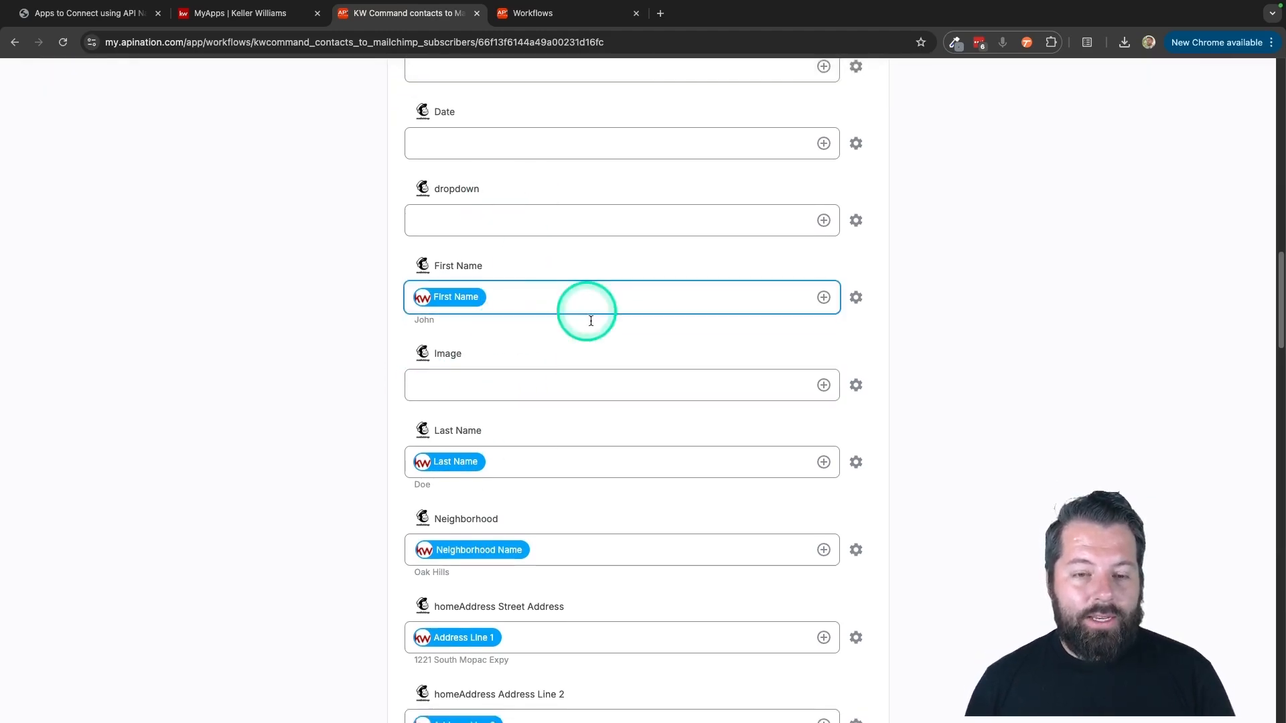
{"action": "left_click", "coordinate": [471, 388]}
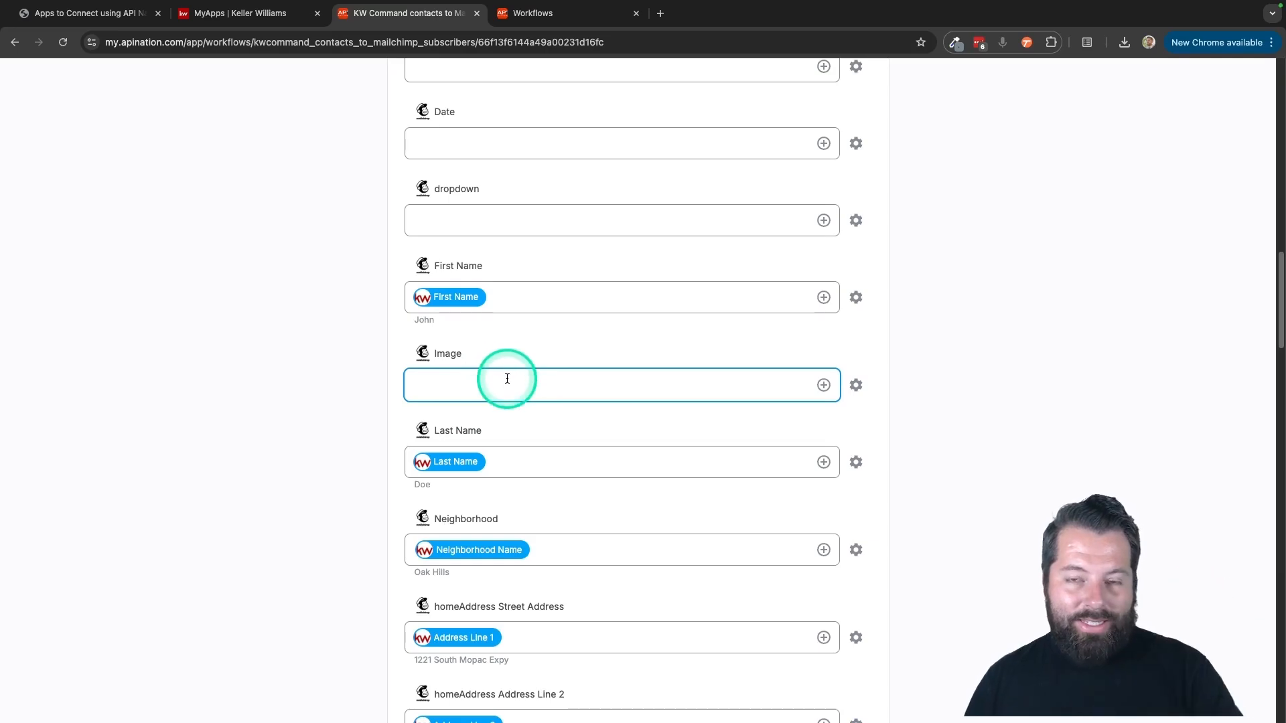
- Activate the KW Command contacts to Mailchimp subscribers sync
{"action": "scroll", "coordinate": [620, 428], "scroll_direction": "up", "scroll_amount": 15}
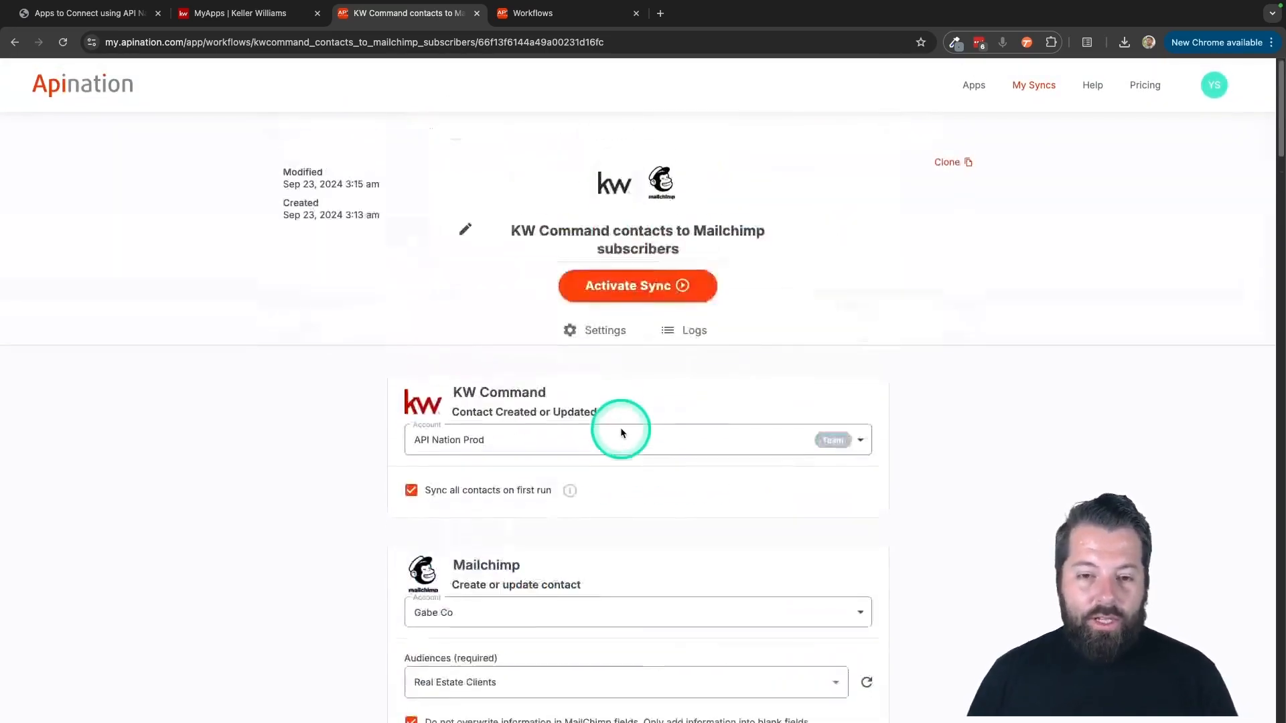
{"action": "left_click", "coordinate": [655, 274]}
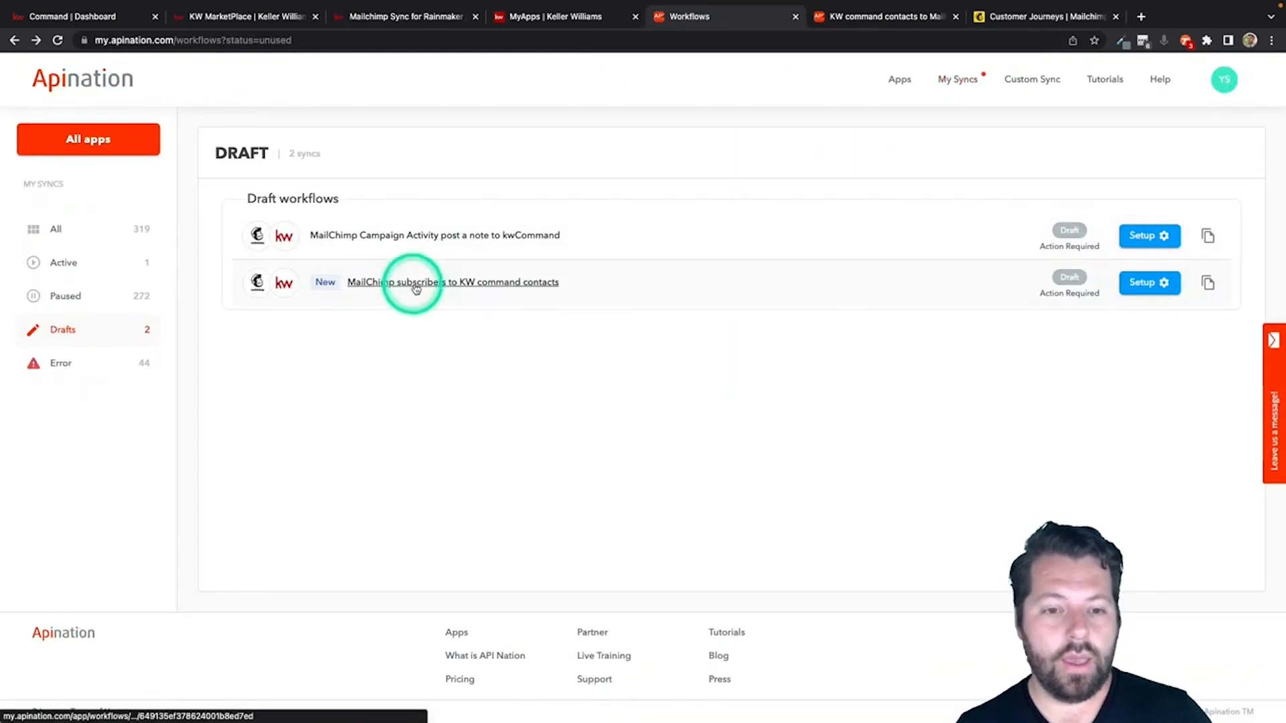
- Open the draft MailChimp subscribers to KW command contacts sync and set its mailing audience to Agent Jones
{"action": "left_click", "coordinate": [489, 284]}
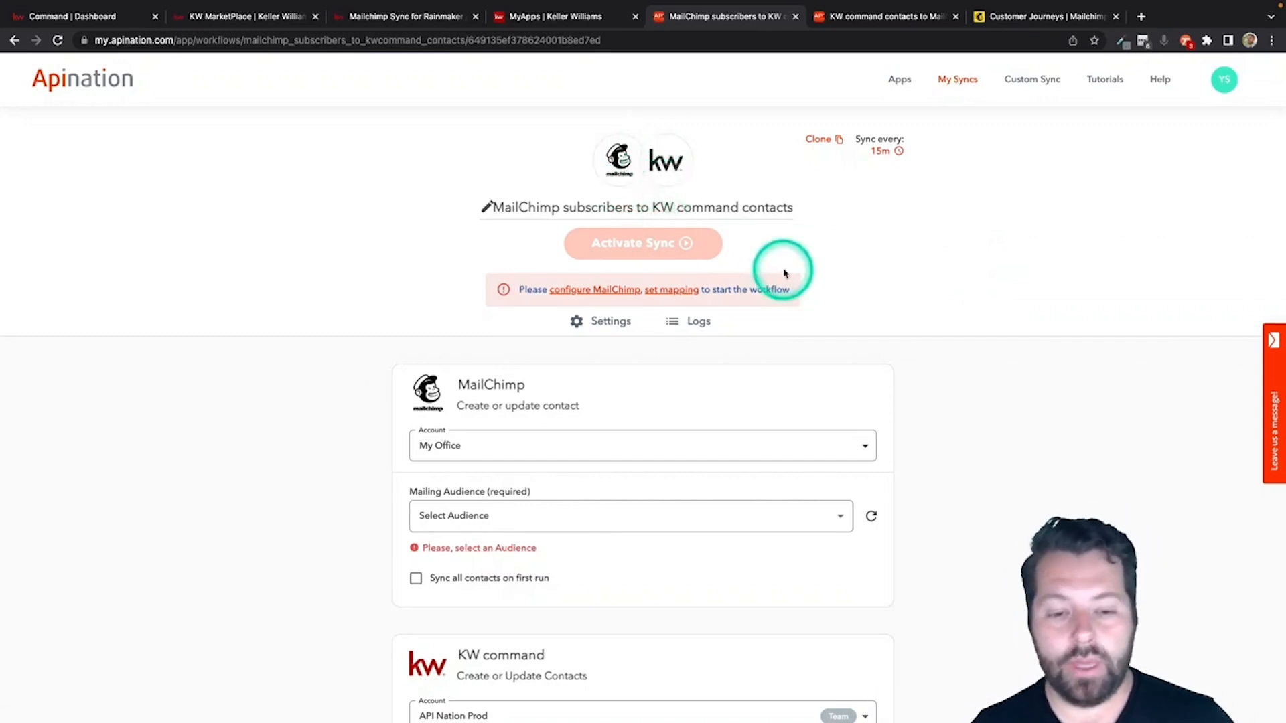
{"action": "scroll", "coordinate": [783, 271], "scroll_direction": "down", "scroll_amount": 3}
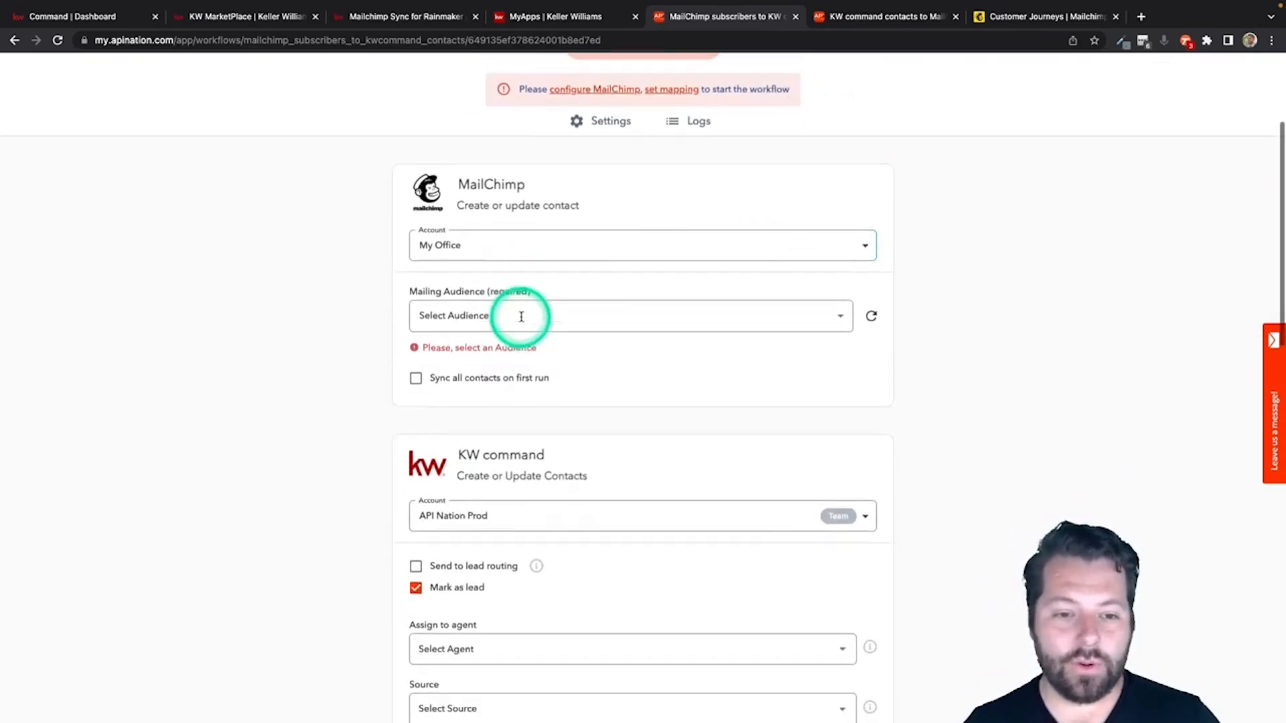
{"action": "left_click", "coordinate": [485, 305]}
{"action": "left_click", "coordinate": [479, 331]}
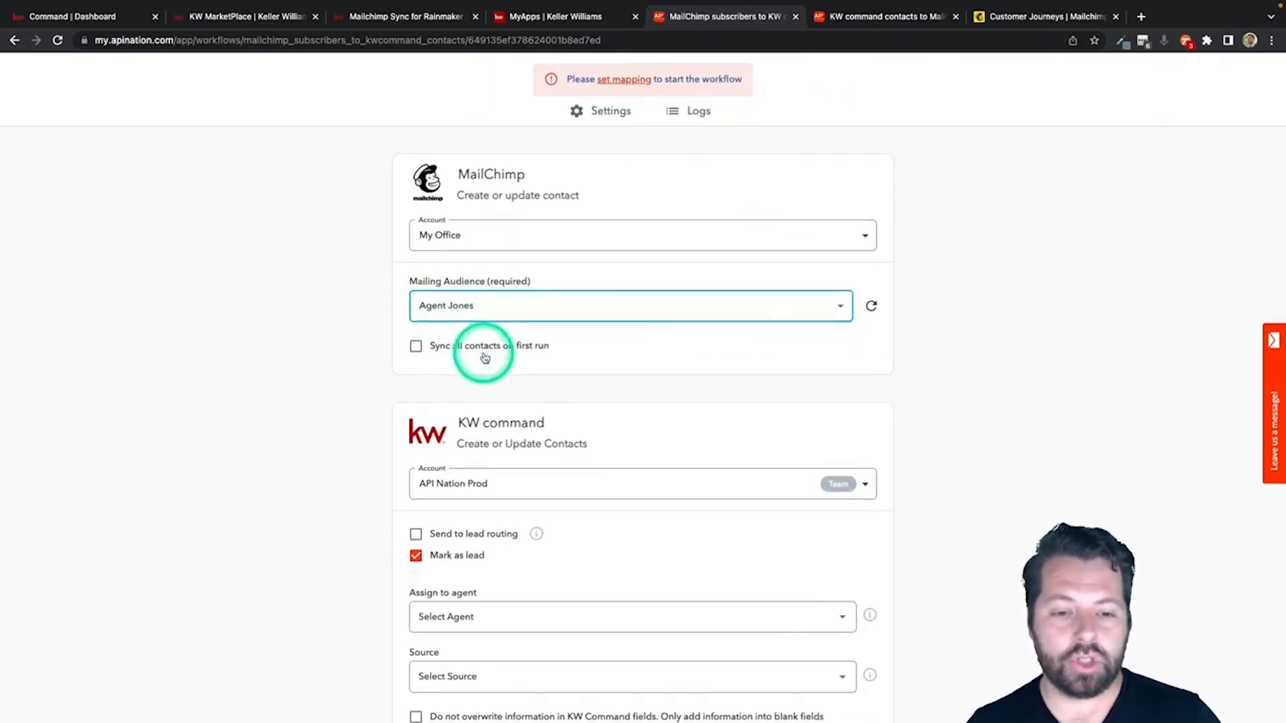
- Enable syncing all contacts on first run for the MailChimp account
{"action": "scroll", "coordinate": [485, 358], "scroll_direction": "down", "scroll_amount": 2}
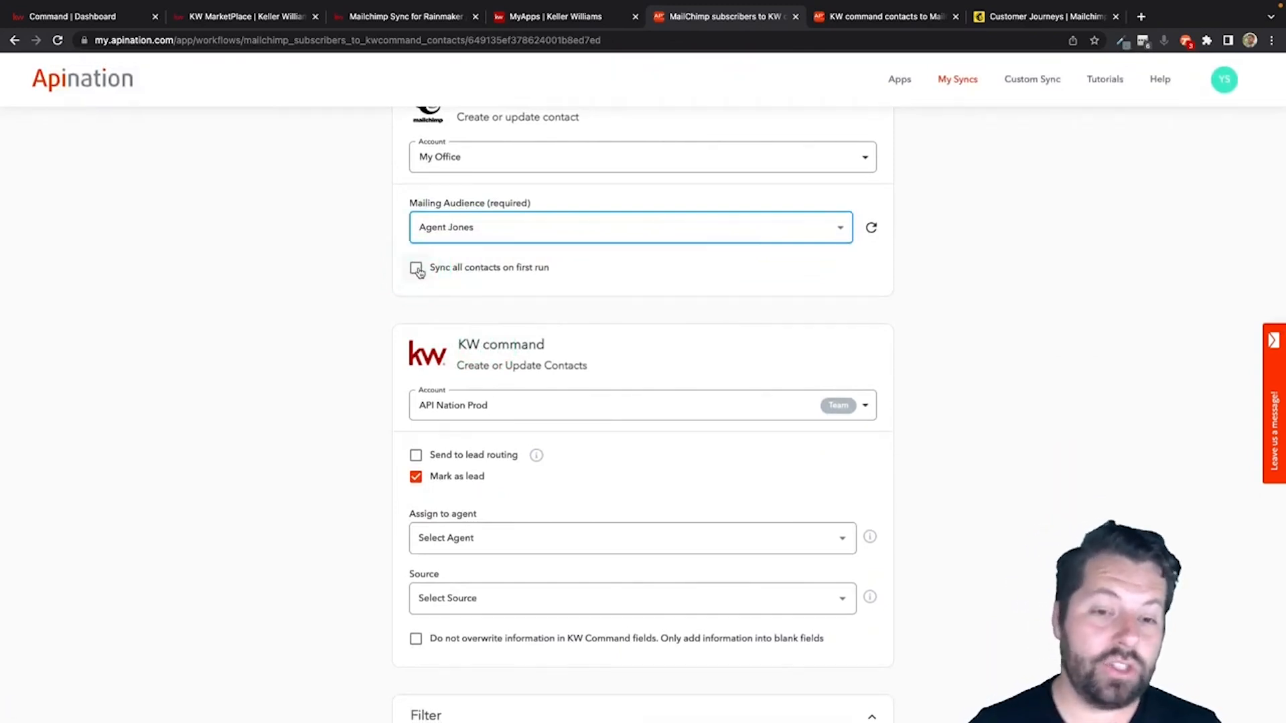
{"action": "left_click", "coordinate": [416, 268]}
{"action": "left_click", "coordinate": [521, 312]}
- Enable sending contacts to lead routing in the KW command settings
{"action": "scroll", "coordinate": [522, 313], "scroll_direction": "down", "scroll_amount": 4}
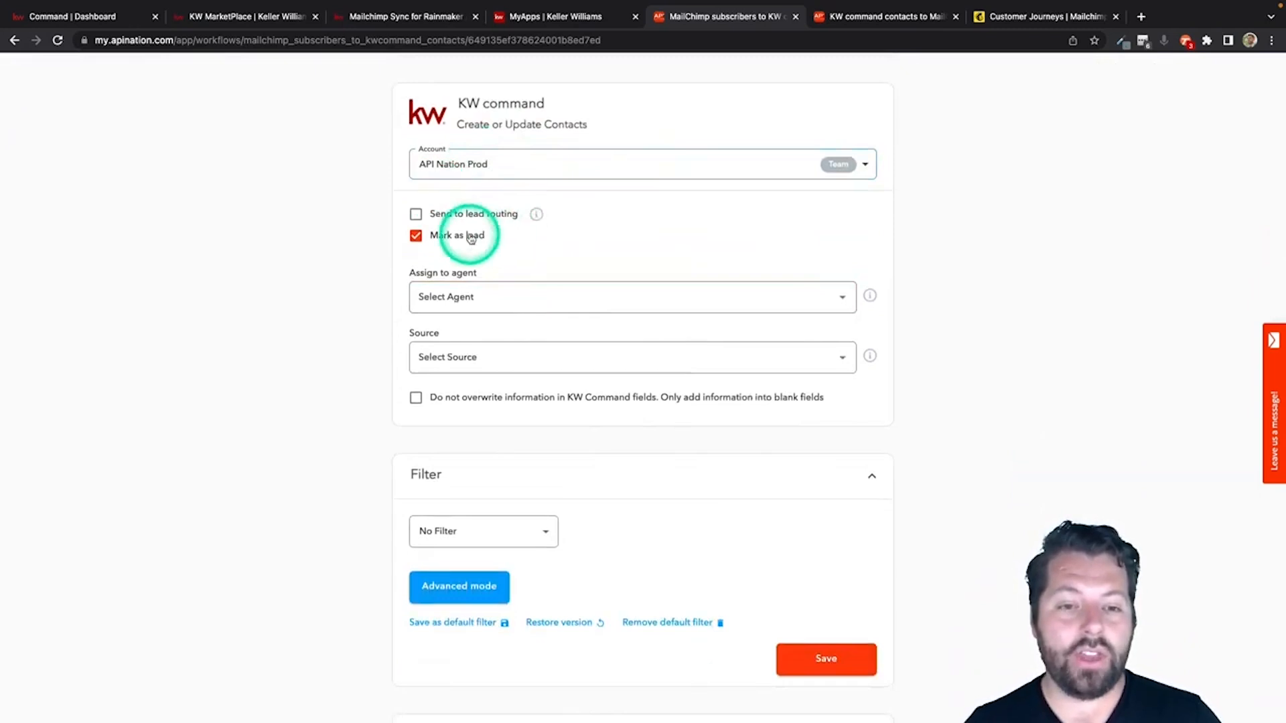
{"action": "scroll", "coordinate": [471, 237], "scroll_direction": "up", "scroll_amount": 1}
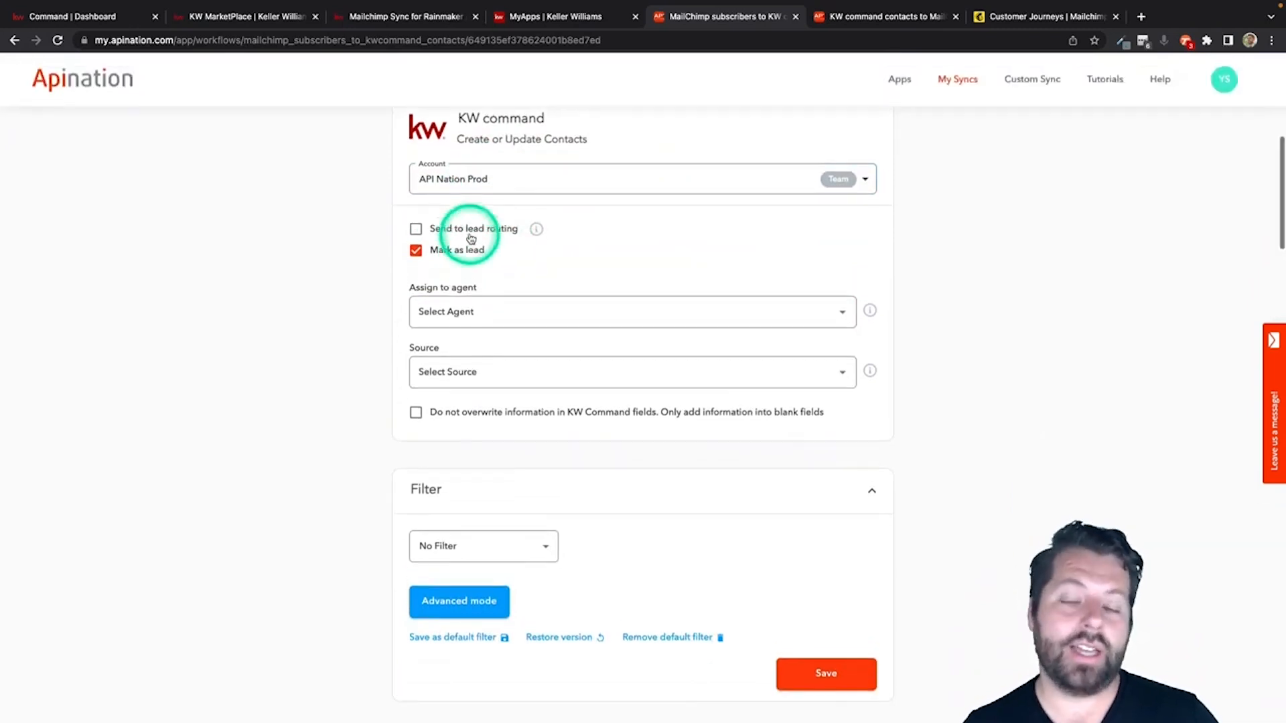
{"action": "left_click", "coordinate": [416, 229]}
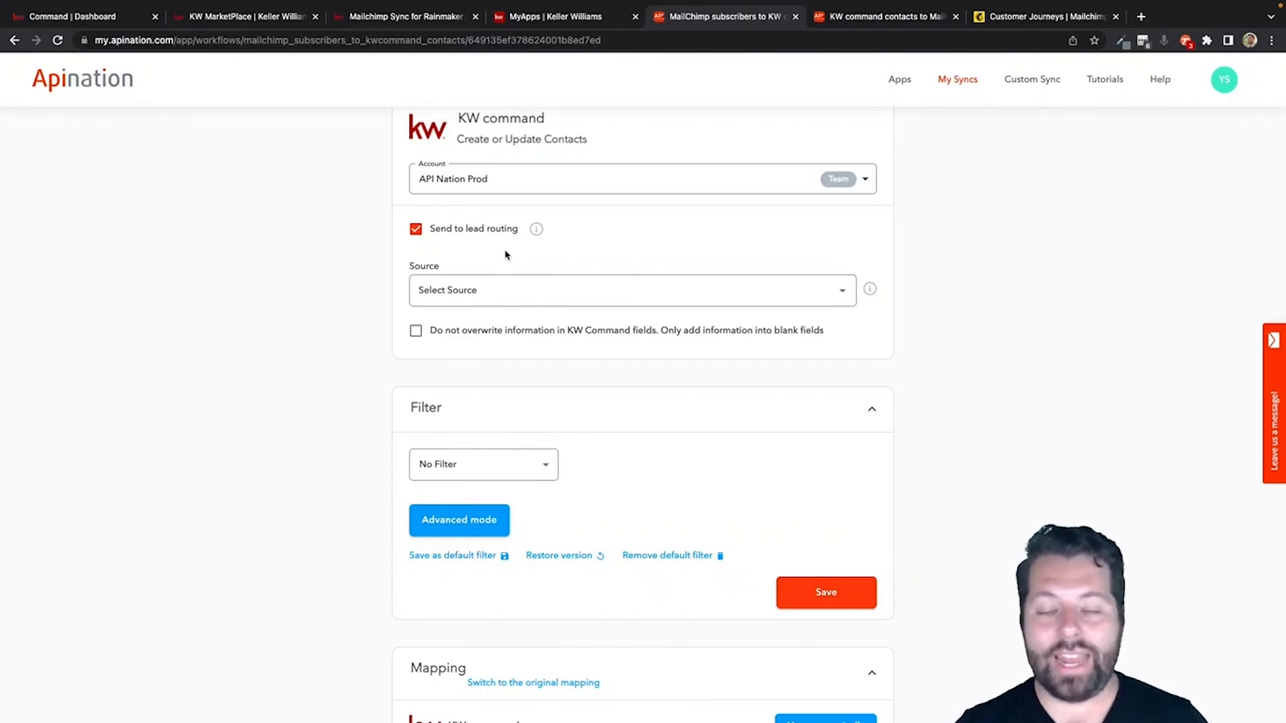
- Set the contact source to Email and enable the option not to overwrite information in KW Command fields
{"action": "left_click", "coordinate": [511, 291]}
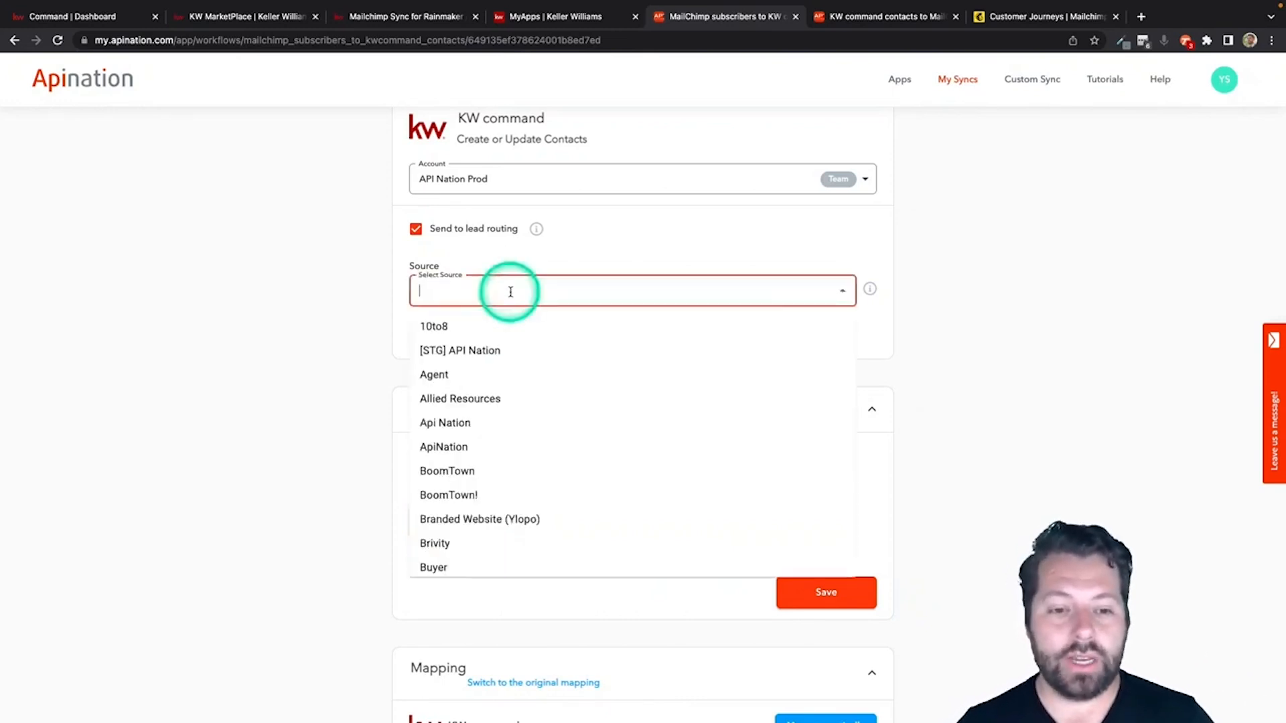
{"action": "type", "text": "Mail"}
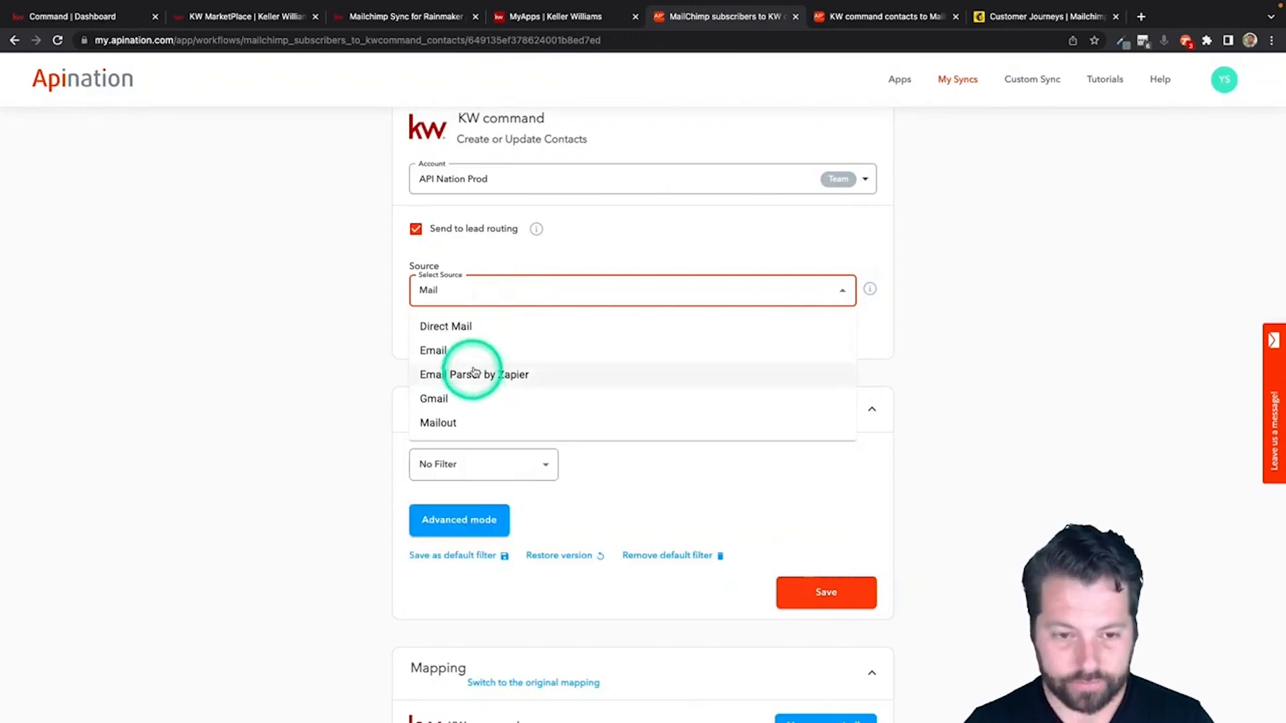
{"action": "left_click", "coordinate": [437, 349]}
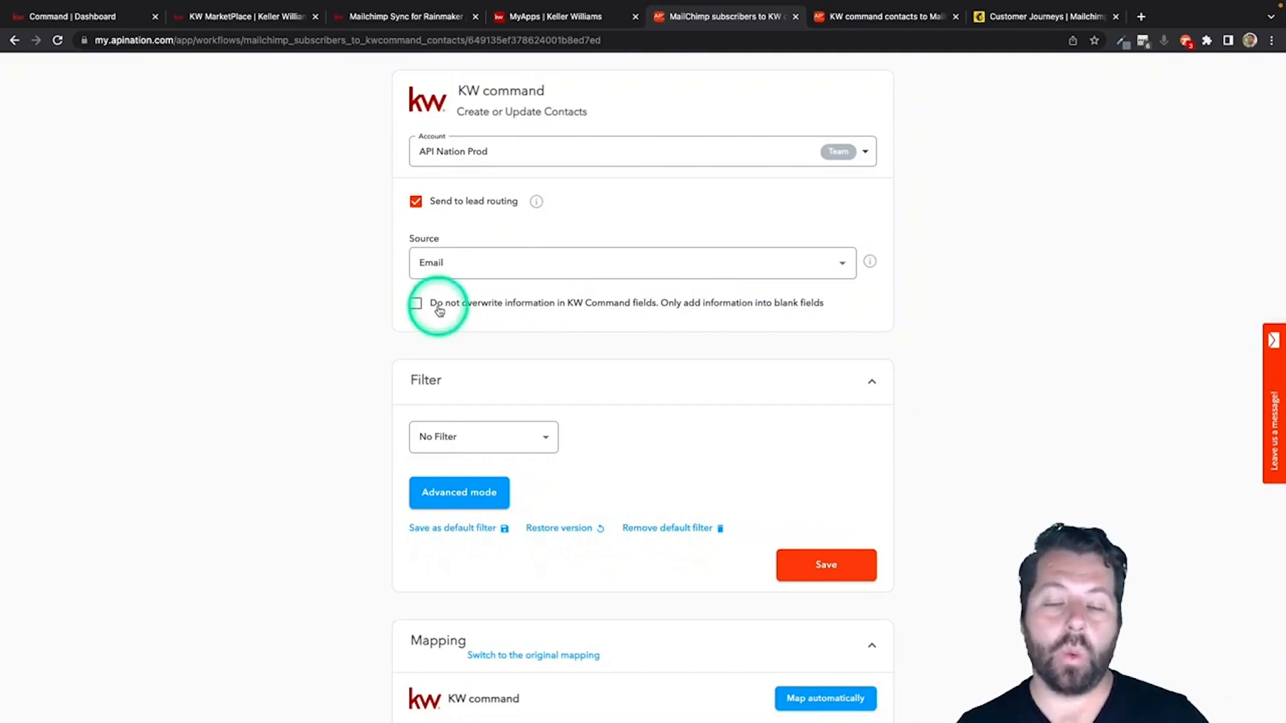
{"action": "left_click", "coordinate": [439, 310]}
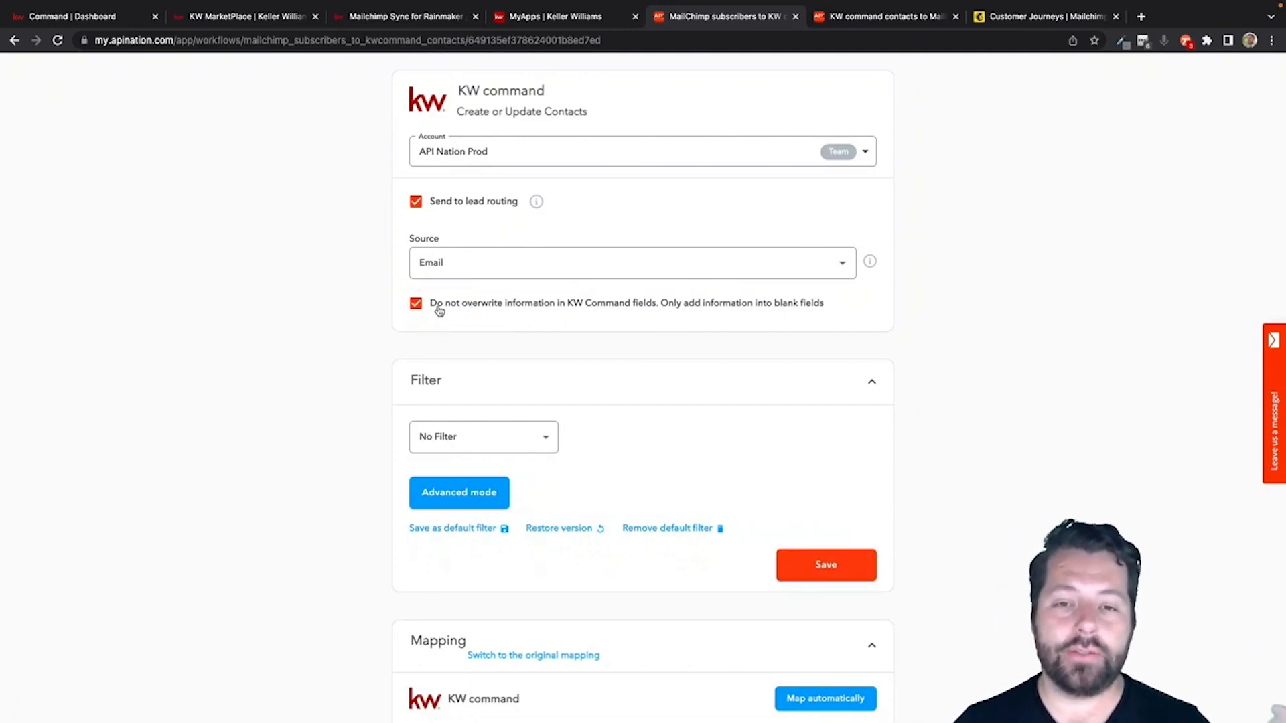
- Turn off sending to lead routing, then switch the Mark as lead option off and back on
{"action": "scroll", "coordinate": [455, 320], "scroll_direction": "up", "scroll_amount": 2}
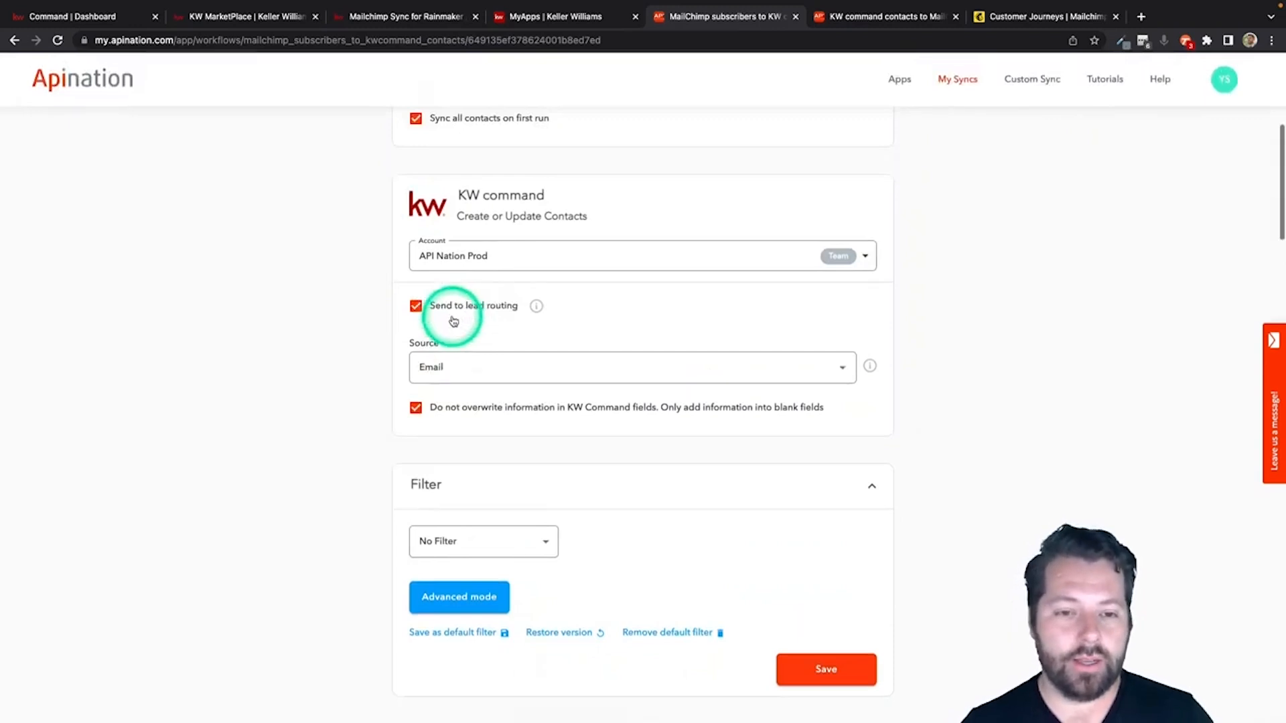
{"action": "left_click", "coordinate": [416, 305]}
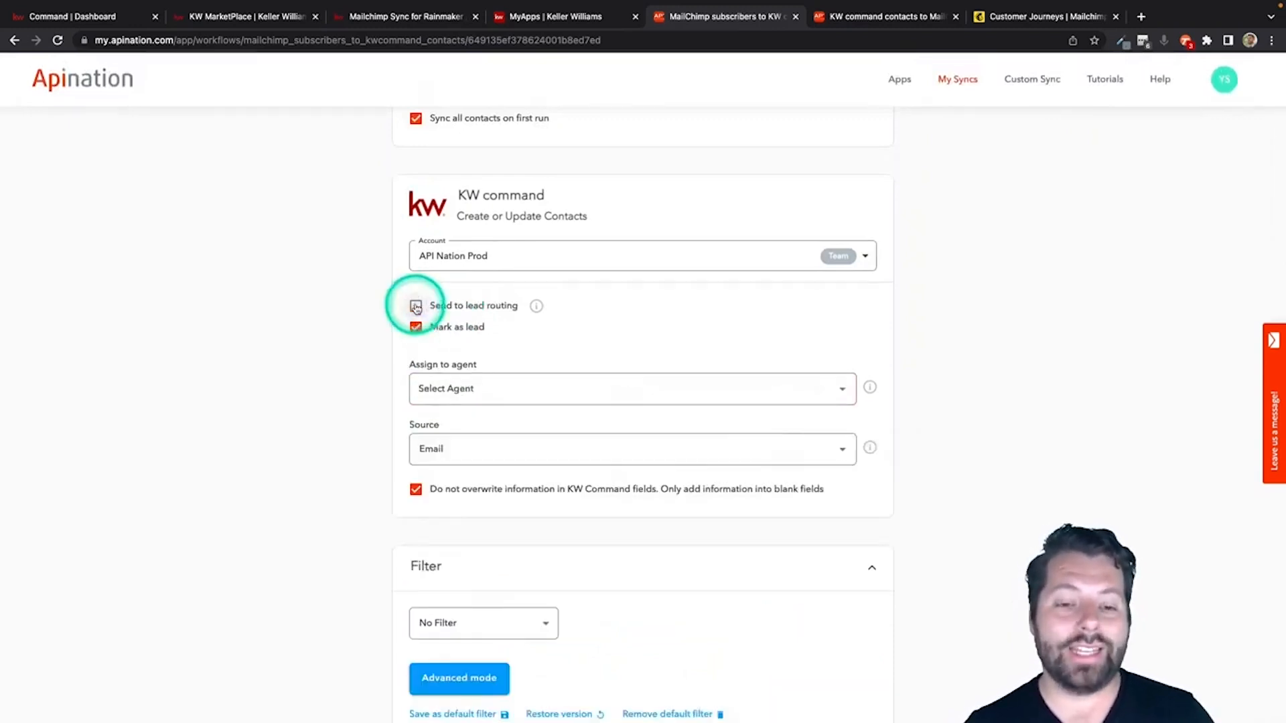
{"action": "scroll", "coordinate": [461, 335], "scroll_direction": "down", "scroll_amount": 1}
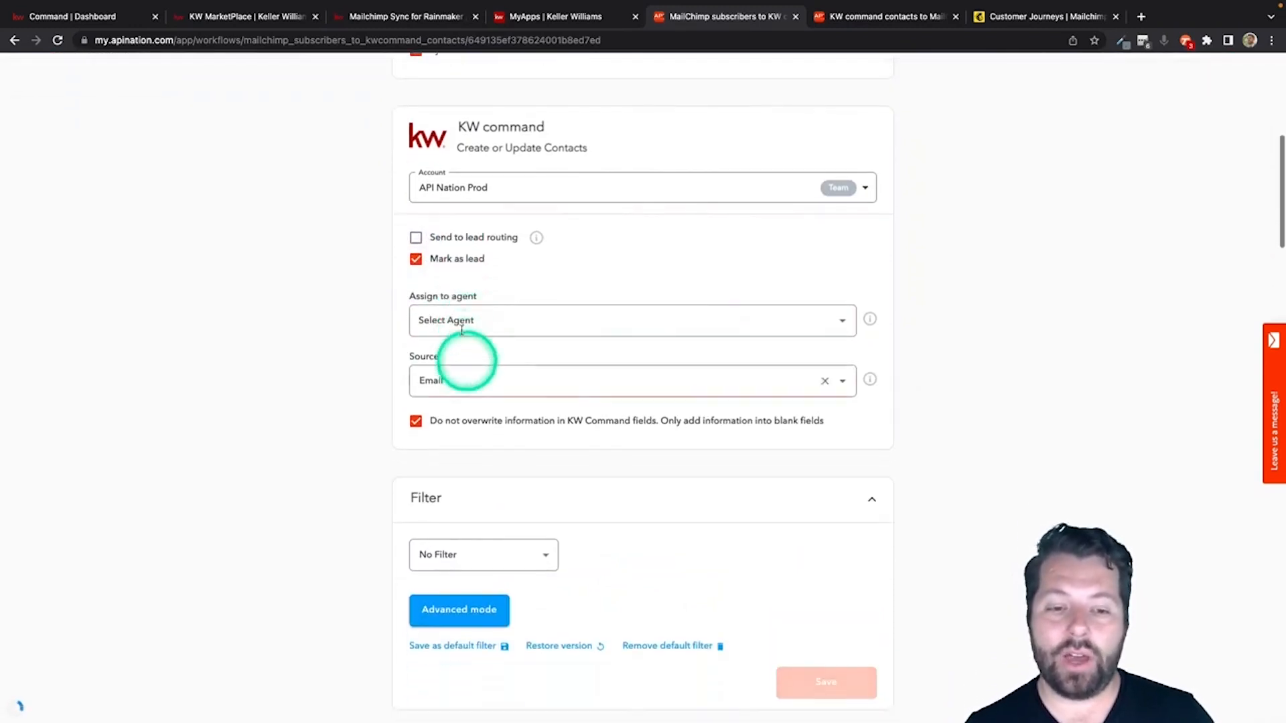
{"action": "left_click", "coordinate": [417, 260]}
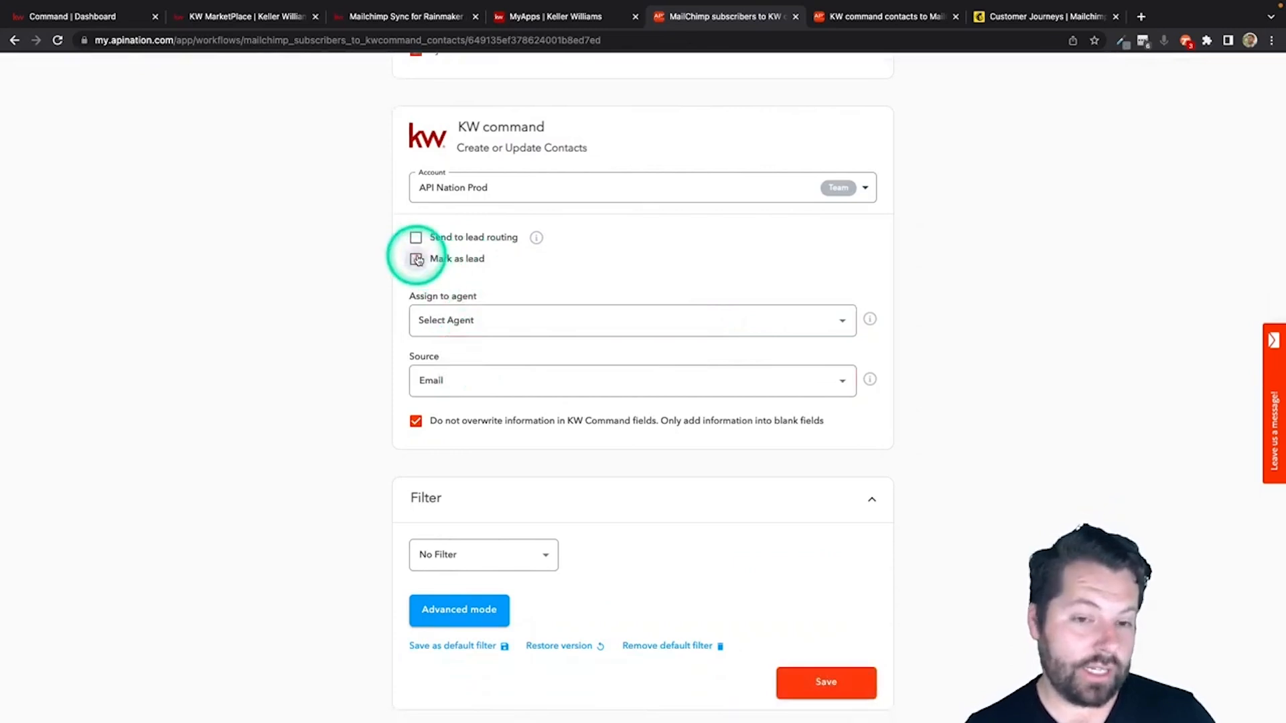
{"action": "left_click", "coordinate": [416, 260]}
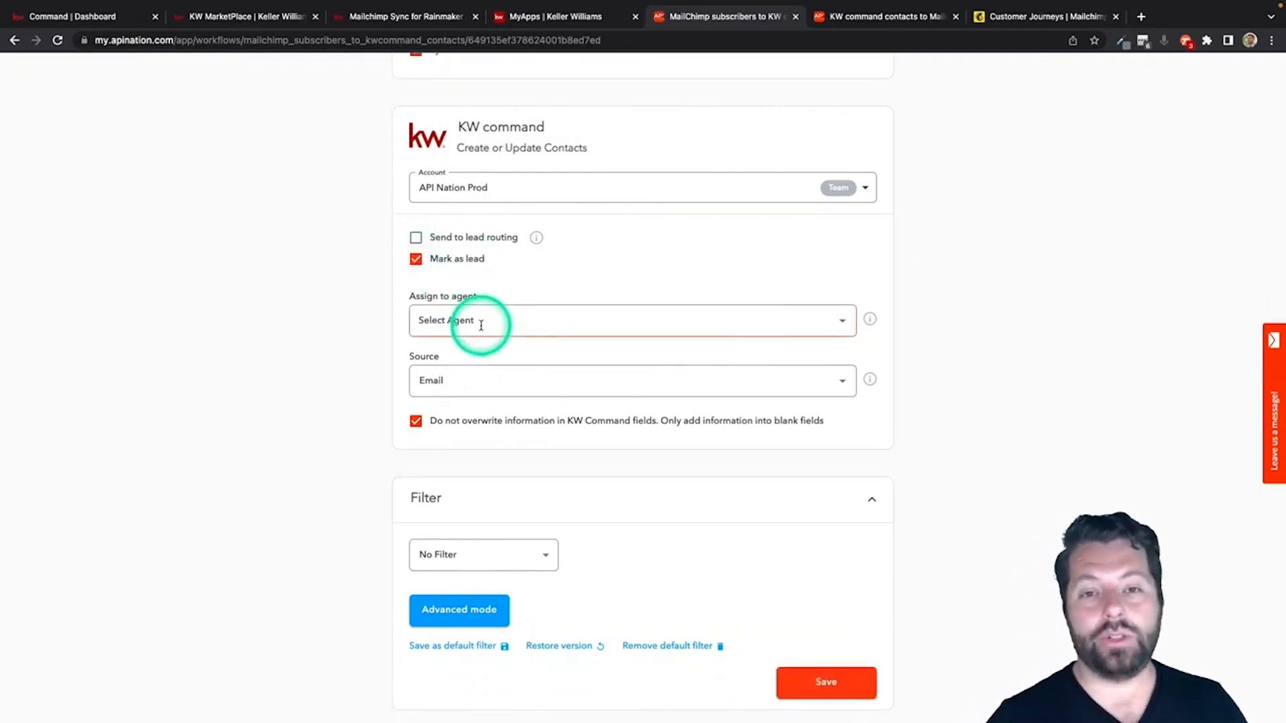
- Assign the synced contacts to a specific team agent
{"action": "left_click", "coordinate": [474, 321]}
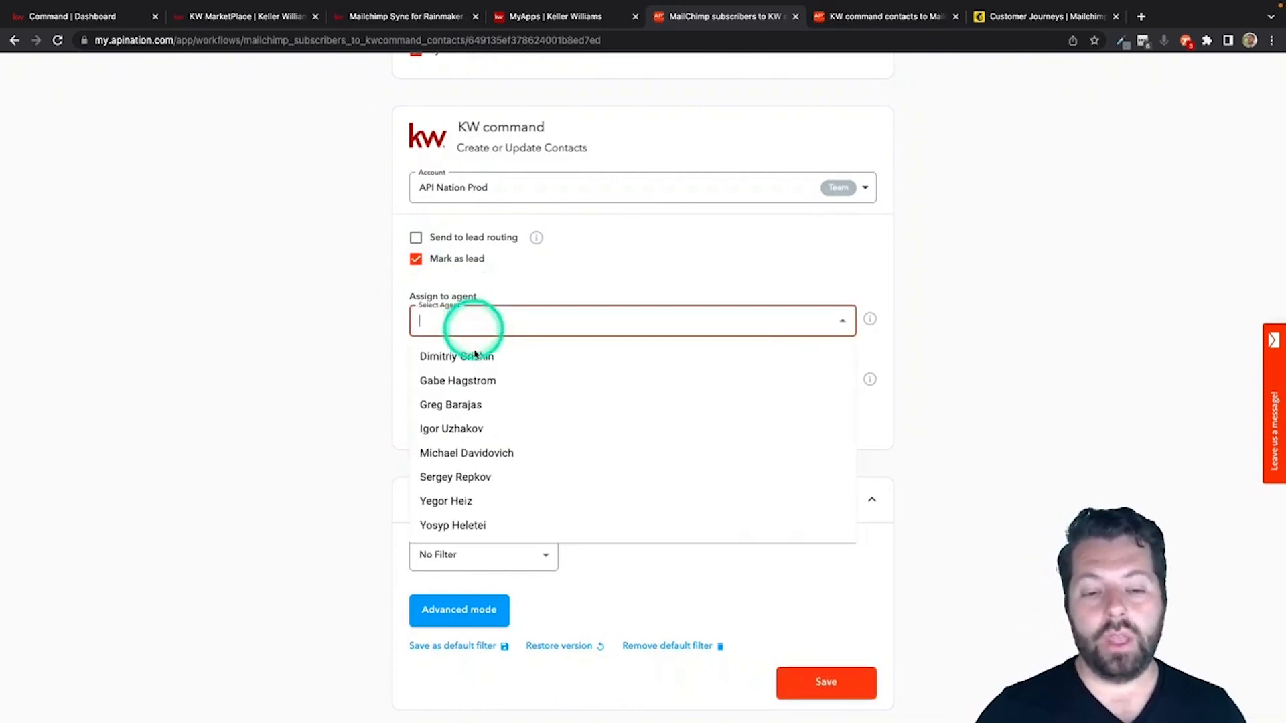
{"action": "scroll", "coordinate": [469, 422], "scroll_direction": "down", "scroll_amount": 1}
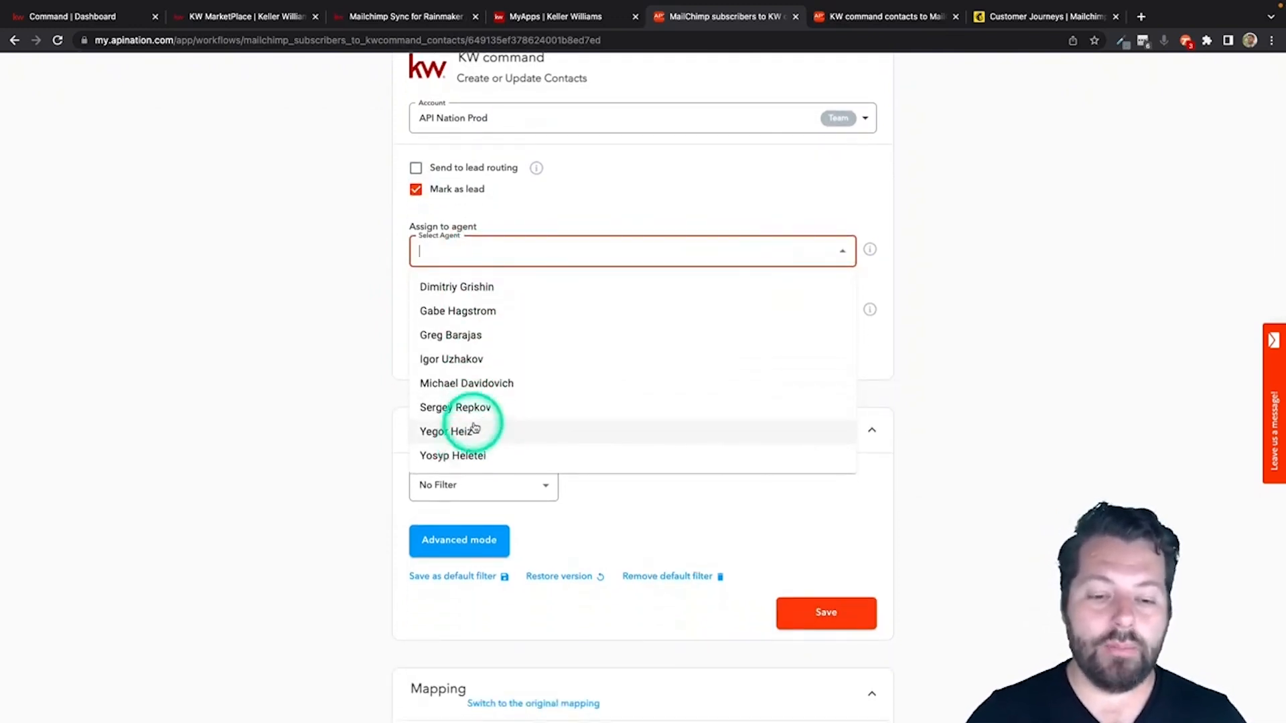
{"action": "left_click", "coordinate": [458, 360]}
{"action": "left_click", "coordinate": [356, 259]}
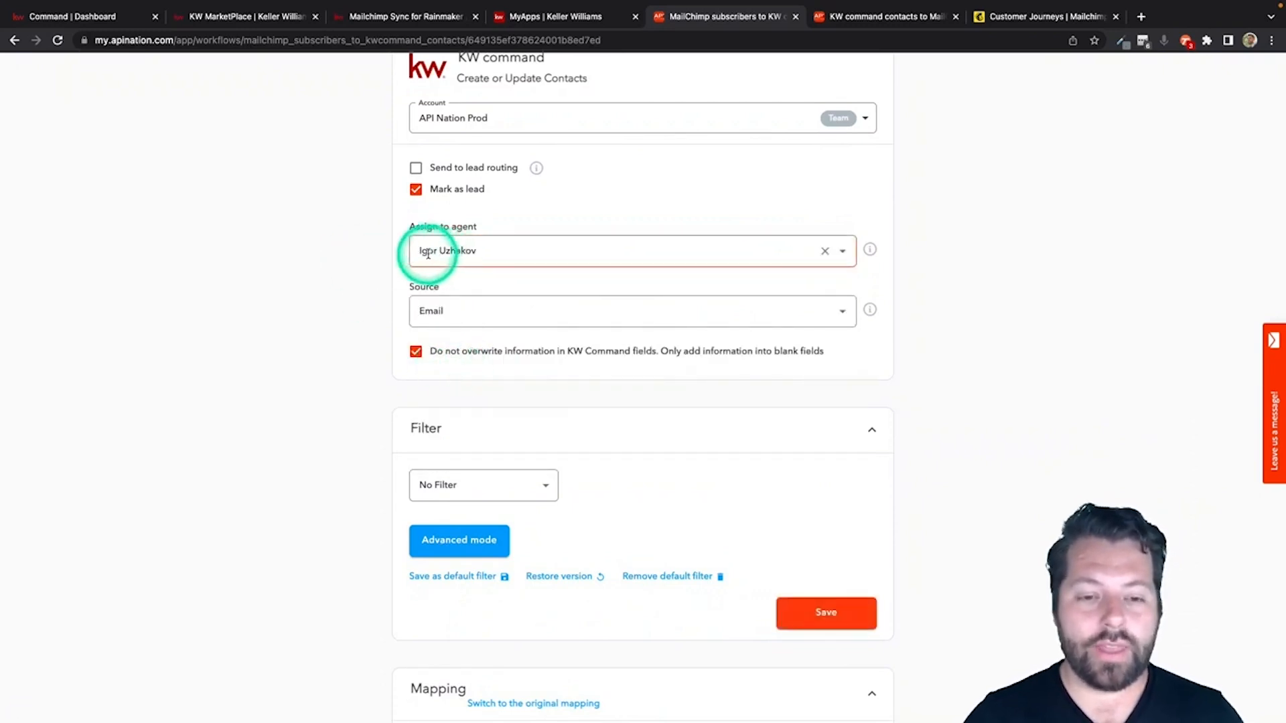
- Review the mailing audience together with the agent assignment, source and overwrite settings of the KW command account
{"action": "scroll", "coordinate": [442, 235], "scroll_direction": "up", "scroll_amount": 1}
{"action": "scroll", "coordinate": [454, 214], "scroll_direction": "up", "scroll_amount": 2}
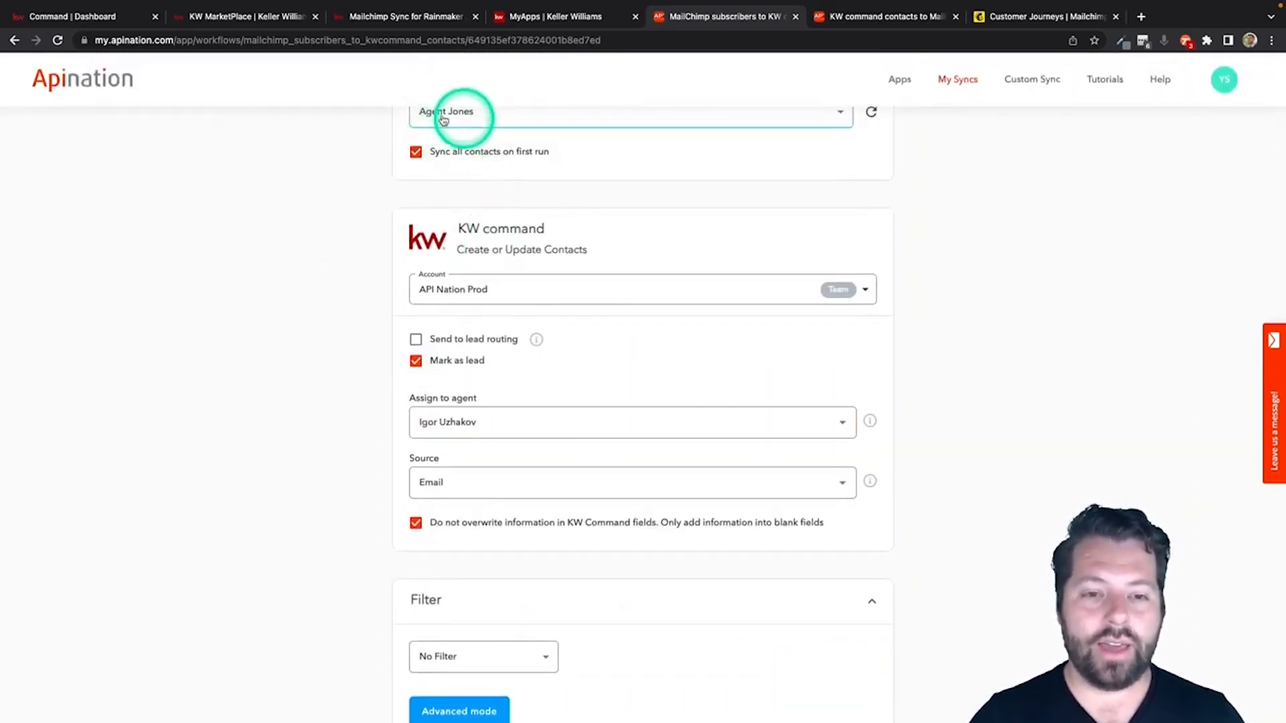
{"action": "scroll", "coordinate": [511, 425], "scroll_direction": "up", "scroll_amount": 1}
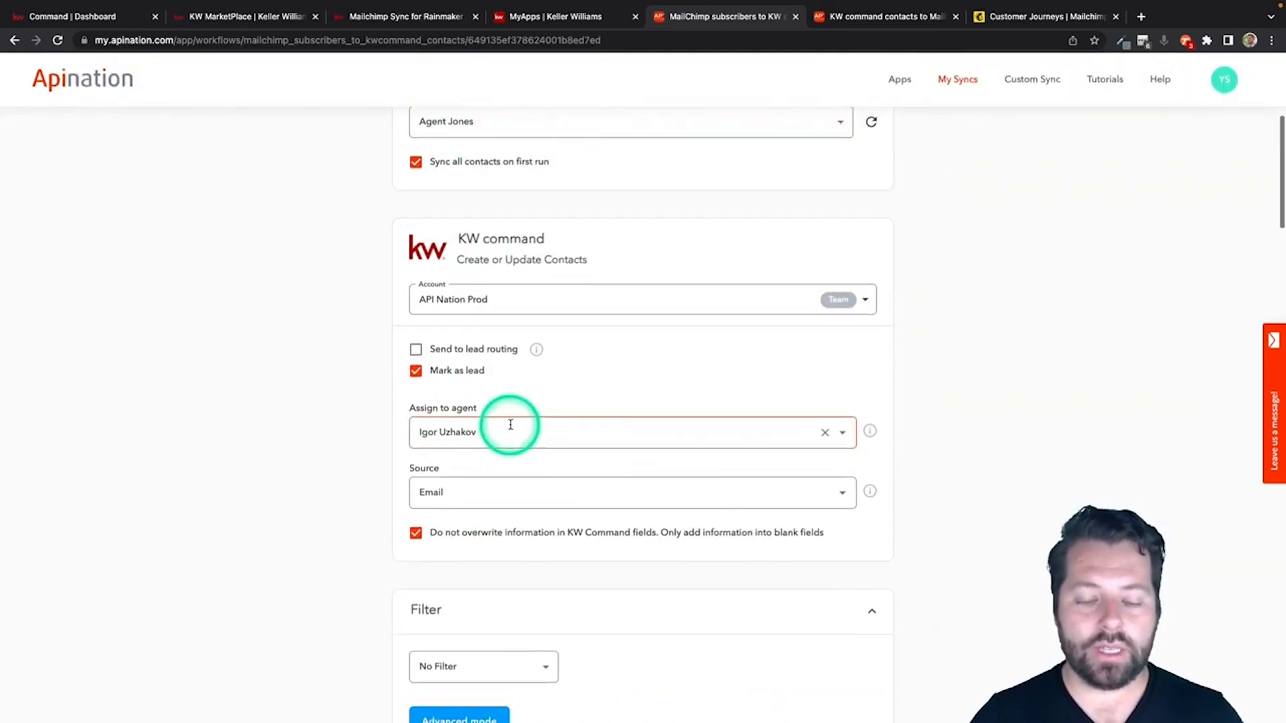
{"action": "scroll", "coordinate": [511, 425], "scroll_direction": "down", "scroll_amount": 1}
{"action": "scroll", "coordinate": [512, 427], "scroll_direction": "down", "scroll_amount": 2}
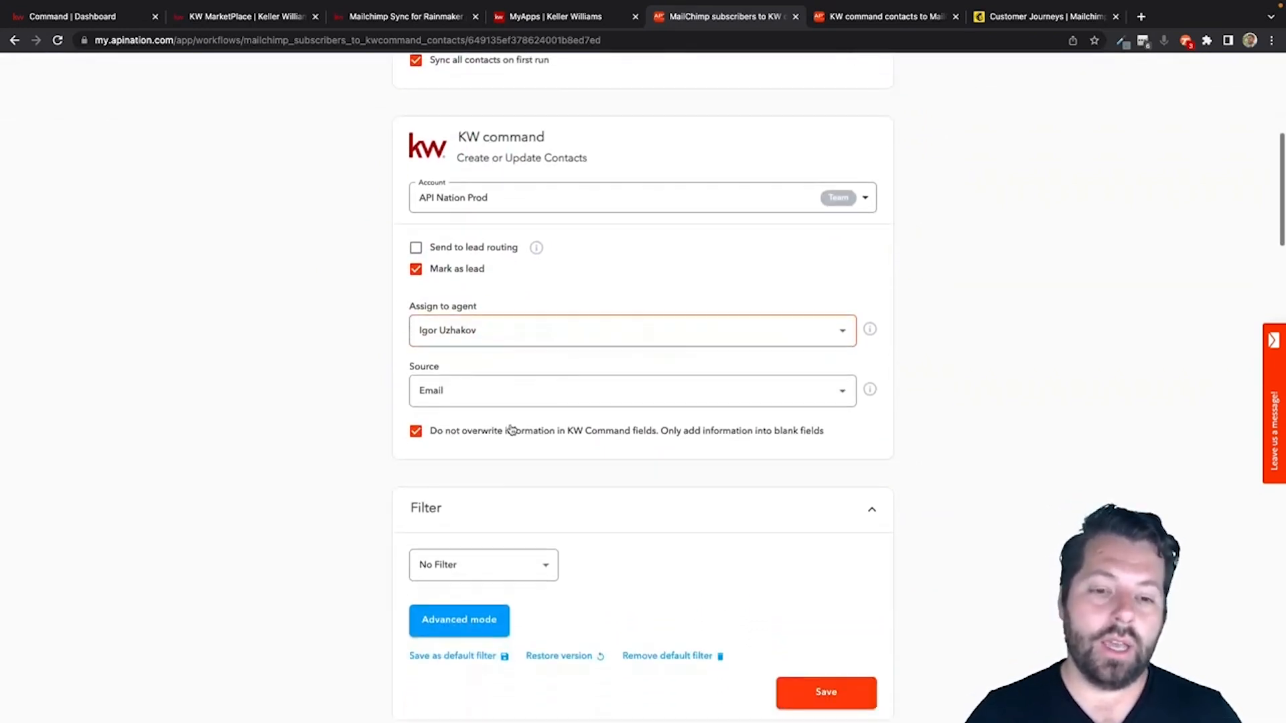
{"action": "scroll", "coordinate": [525, 333], "scroll_direction": "down", "scroll_amount": 1}
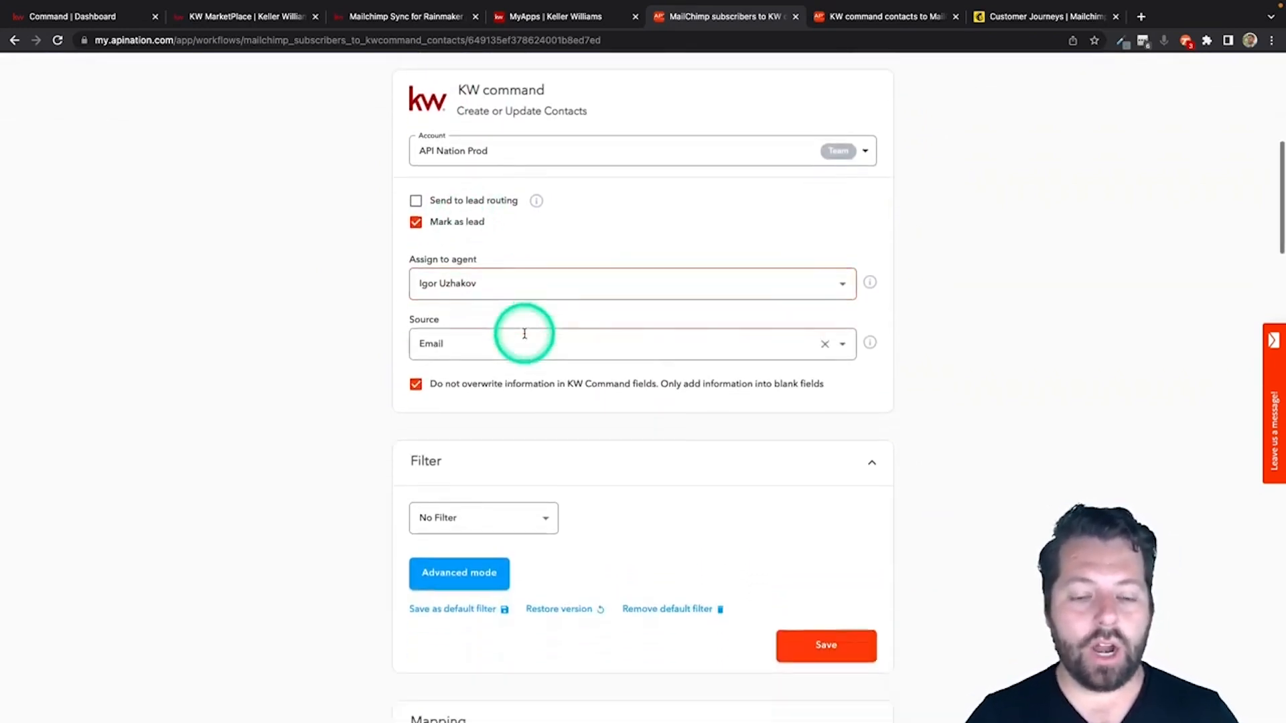
{"action": "scroll", "coordinate": [507, 194], "scroll_direction": "up", "scroll_amount": 3}
{"action": "scroll", "coordinate": [507, 194], "scroll_direction": "up", "scroll_amount": 1}
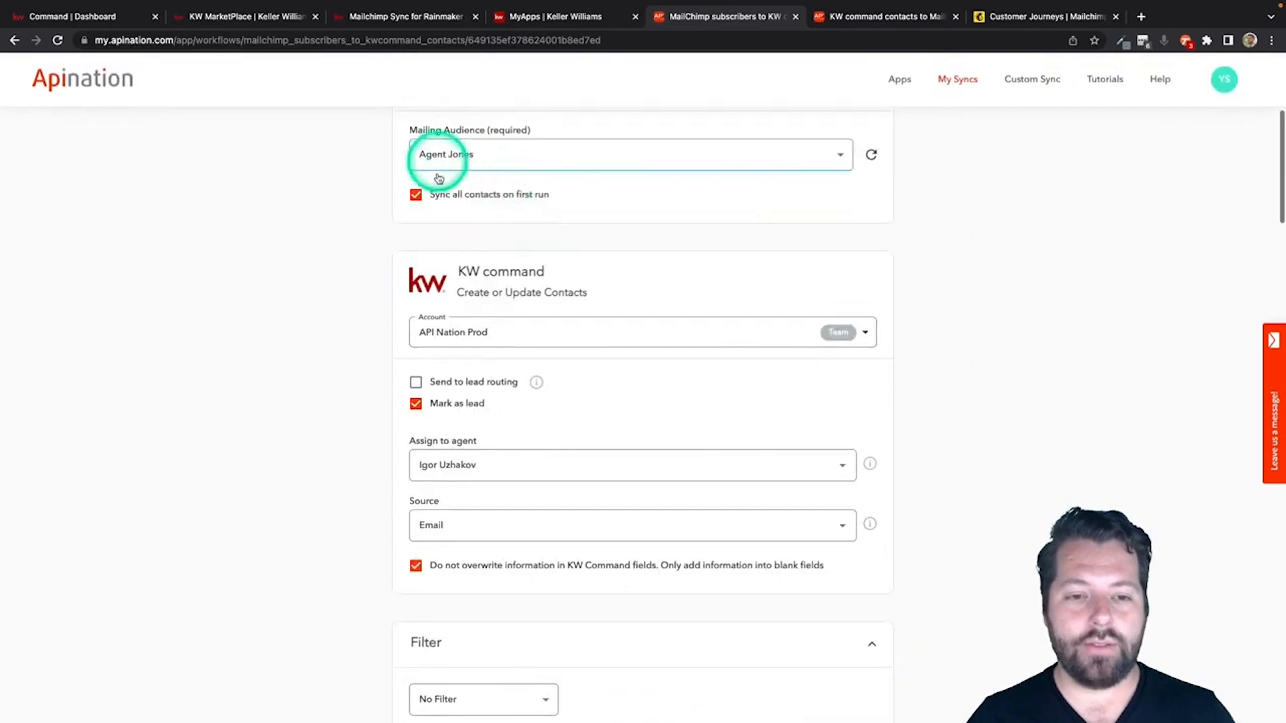
{"action": "scroll", "coordinate": [534, 288], "scroll_direction": "down", "scroll_amount": 3}
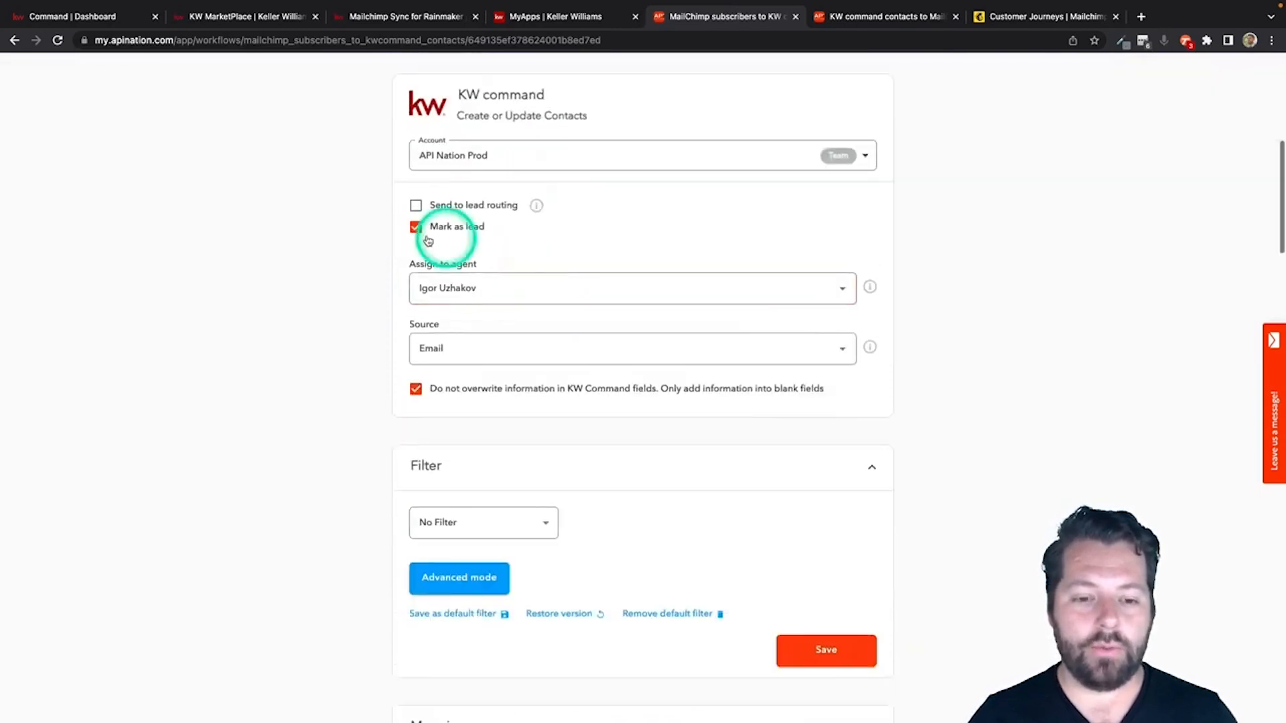
{"action": "scroll", "coordinate": [560, 333], "scroll_direction": "down", "scroll_amount": 1}
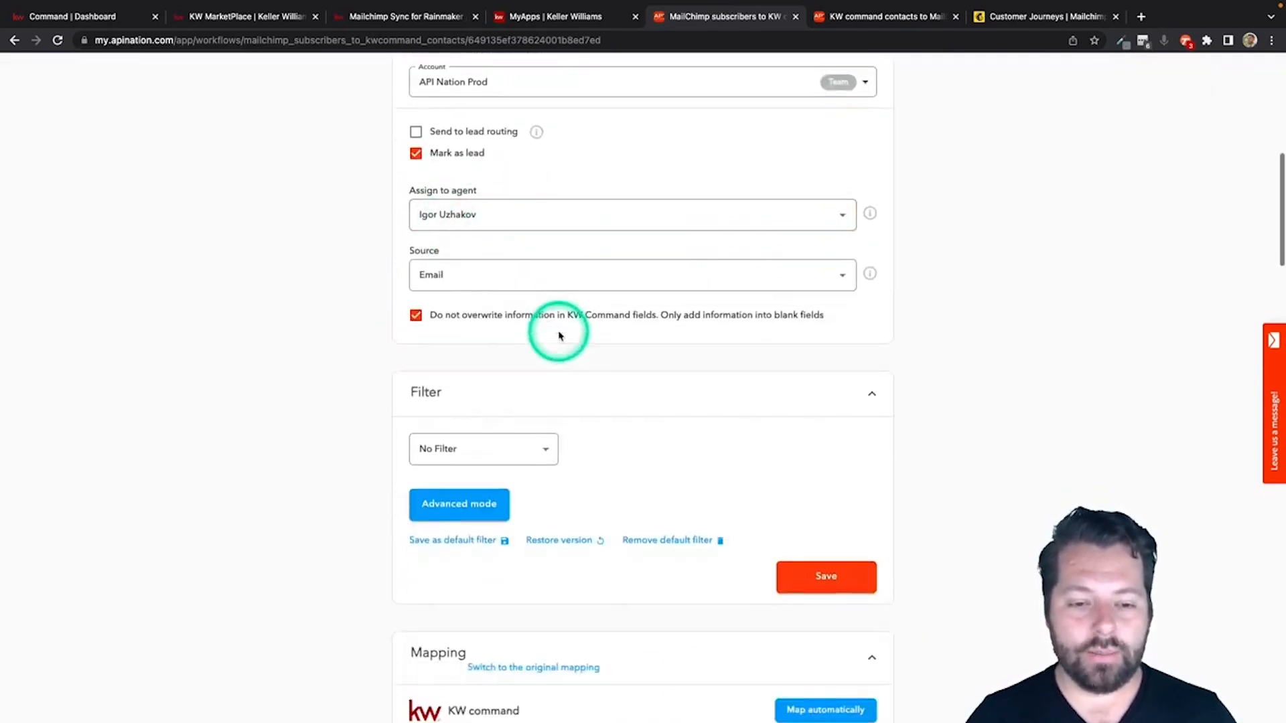
- Switch the KW command contacts back to being sent to lead routing instead of an assigned agent
{"action": "scroll", "coordinate": [395, 184], "scroll_direction": "up", "scroll_amount": 1}
{"action": "left_click", "coordinate": [416, 187]}
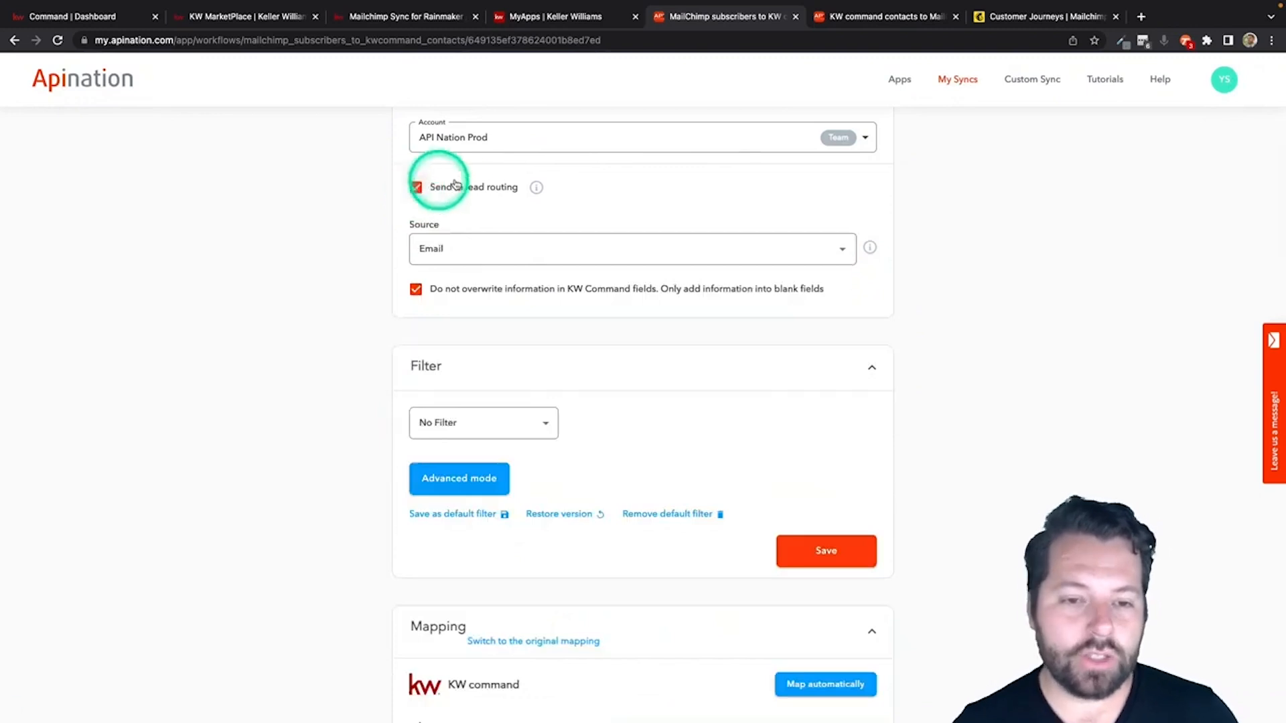
- Check which fields are available for filtering in the MailChimp subscribers sync, keeping No Filter
{"action": "scroll", "coordinate": [517, 187], "scroll_direction": "up", "scroll_amount": 3}
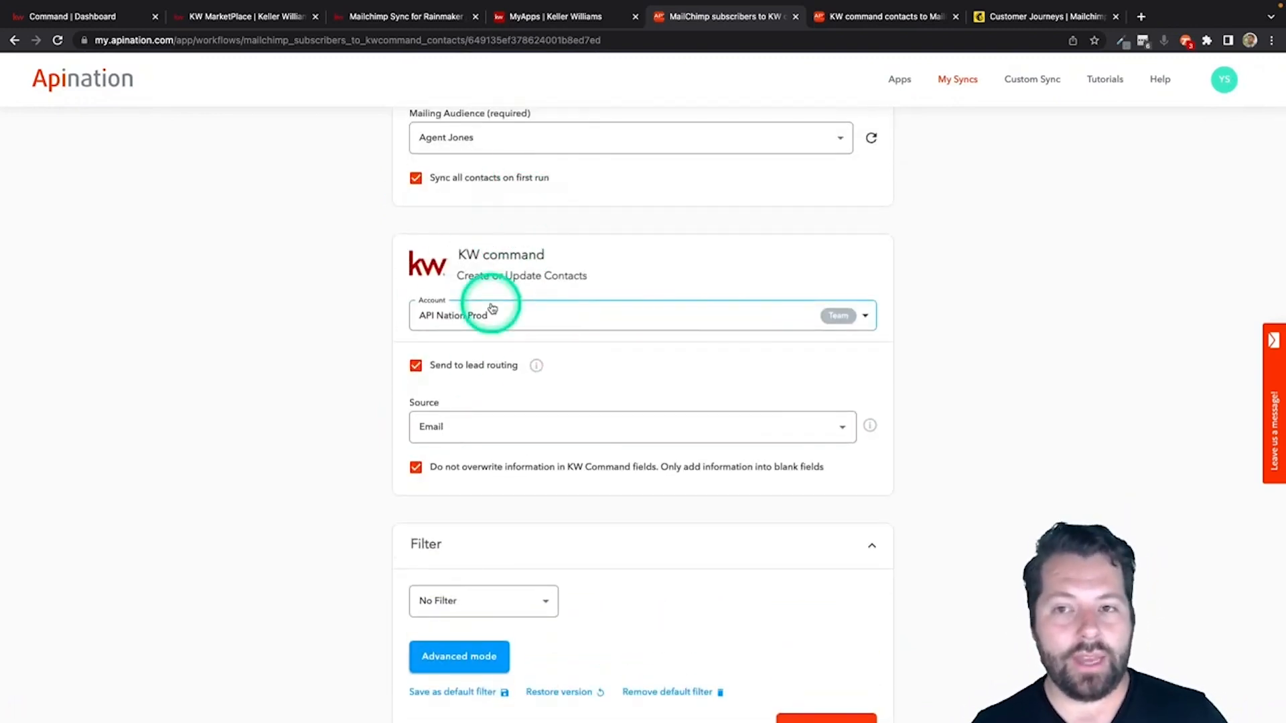
{"action": "scroll", "coordinate": [540, 373], "scroll_direction": "down", "scroll_amount": 5}
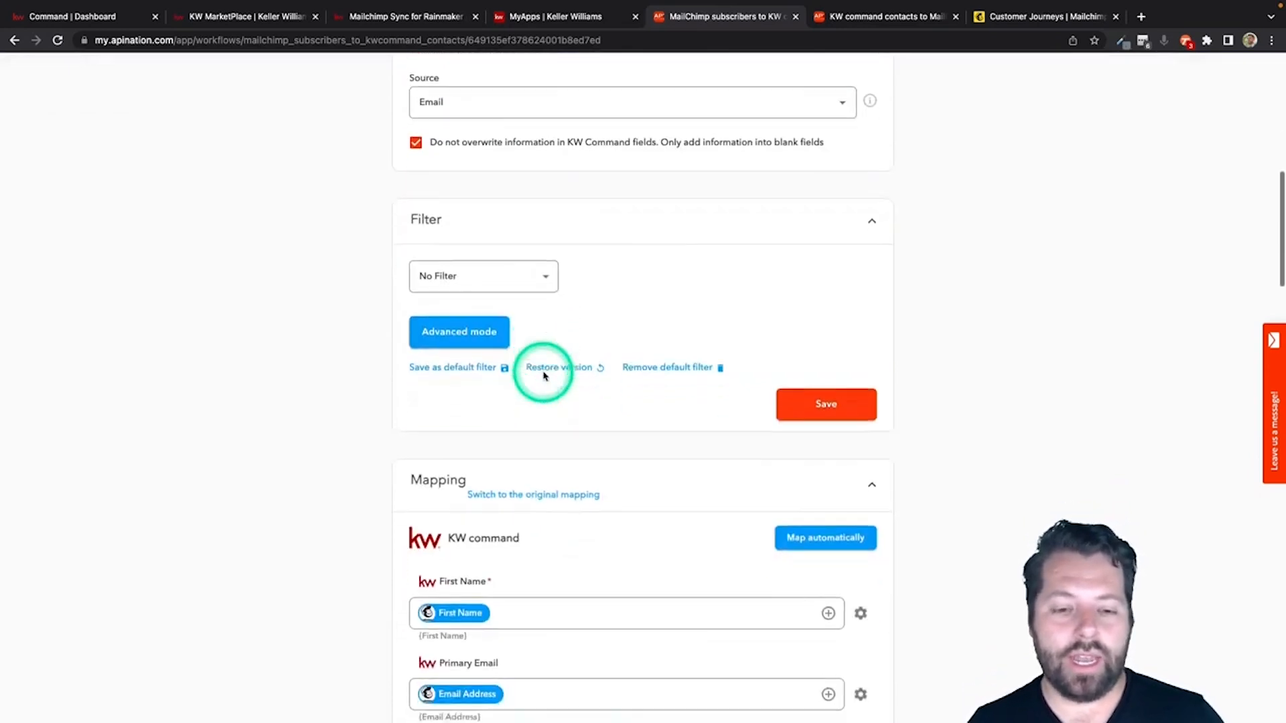
{"action": "left_click", "coordinate": [534, 277]}
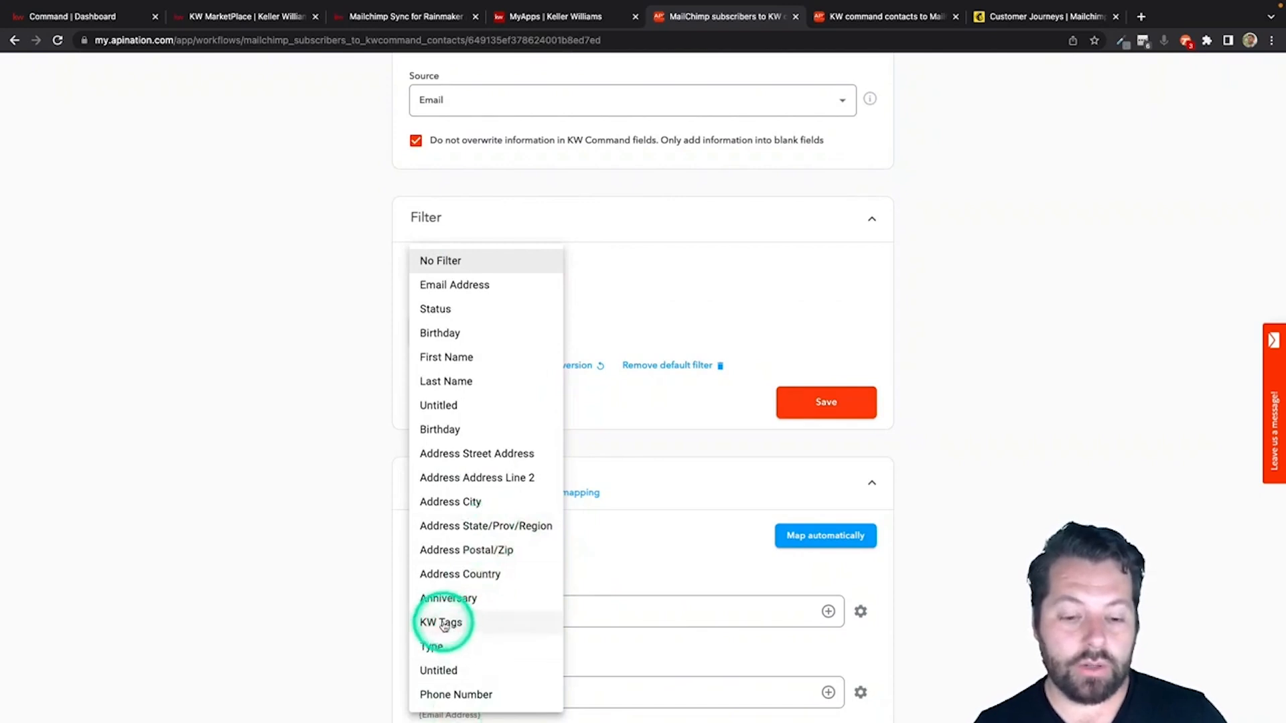
{"action": "left_click", "coordinate": [396, 638]}
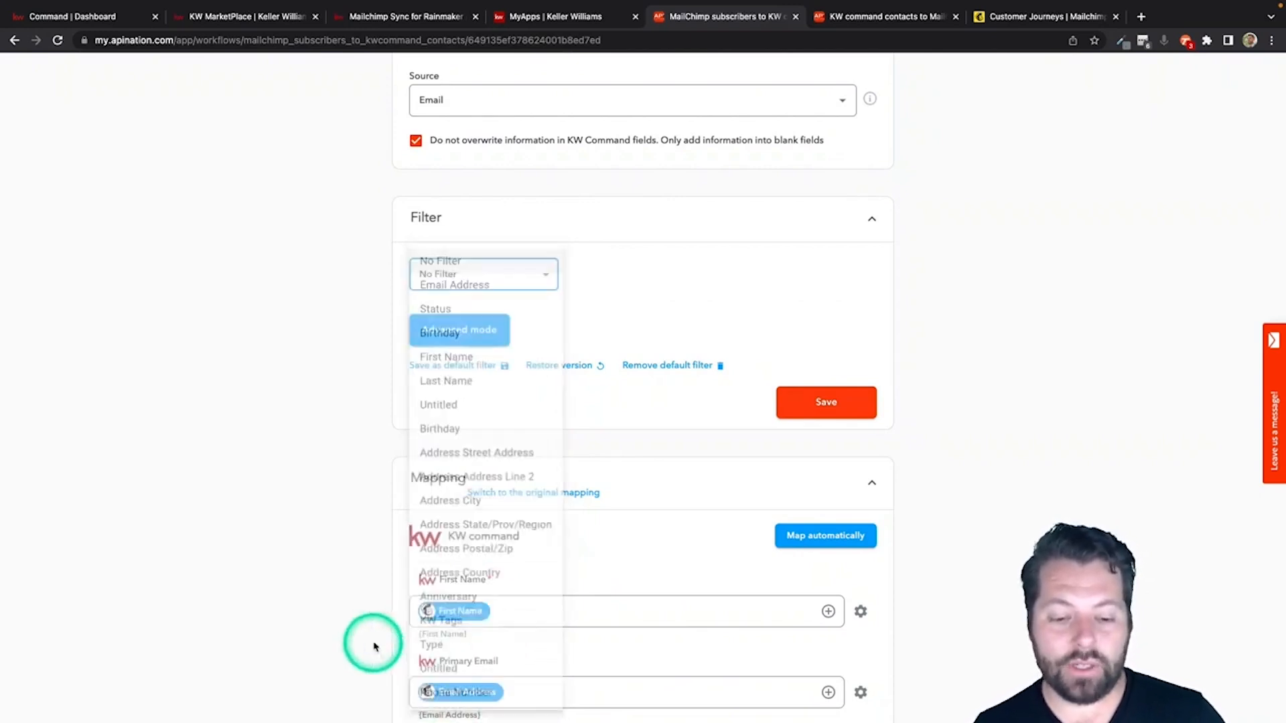
- Review the KW command field mapping from First Name and Primary Email through the address fields to Tags, Owner and Legal Name
{"action": "scroll", "coordinate": [375, 636], "scroll_direction": "down", "scroll_amount": 5}
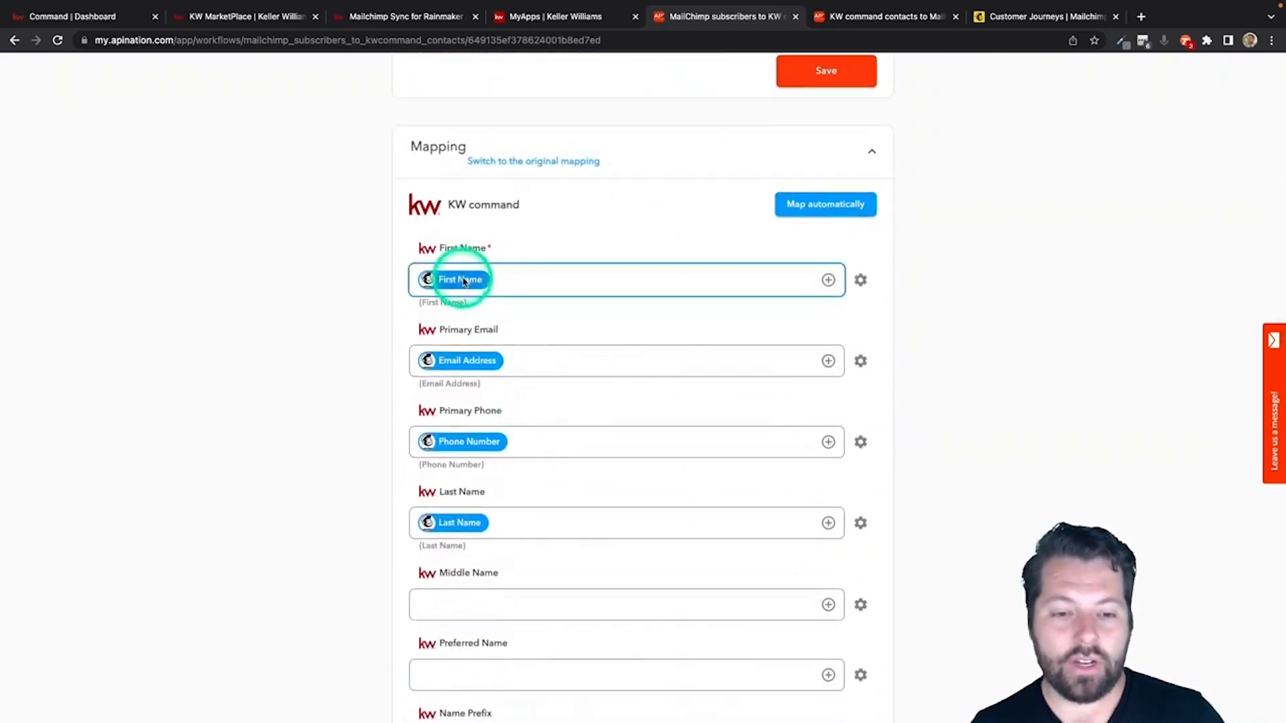
{"action": "scroll", "coordinate": [464, 529], "scroll_direction": "down", "scroll_amount": 3}
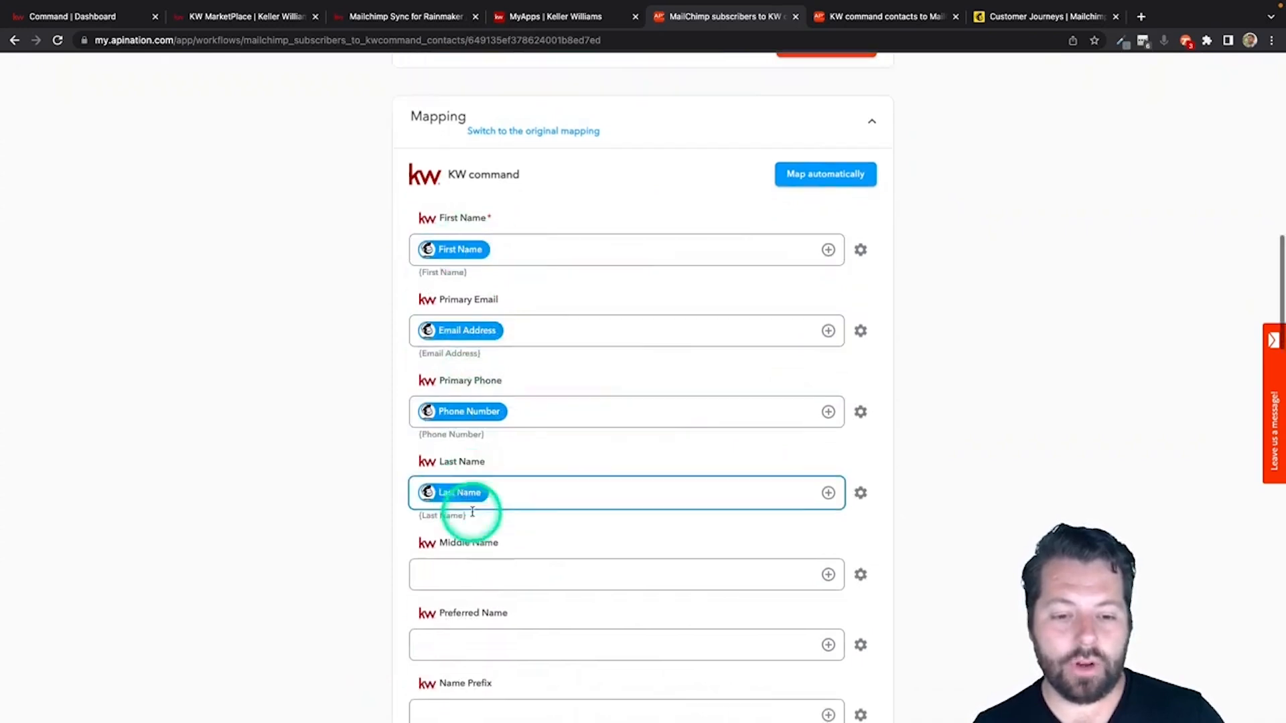
{"action": "scroll", "coordinate": [505, 294], "scroll_direction": "up", "scroll_amount": 1}
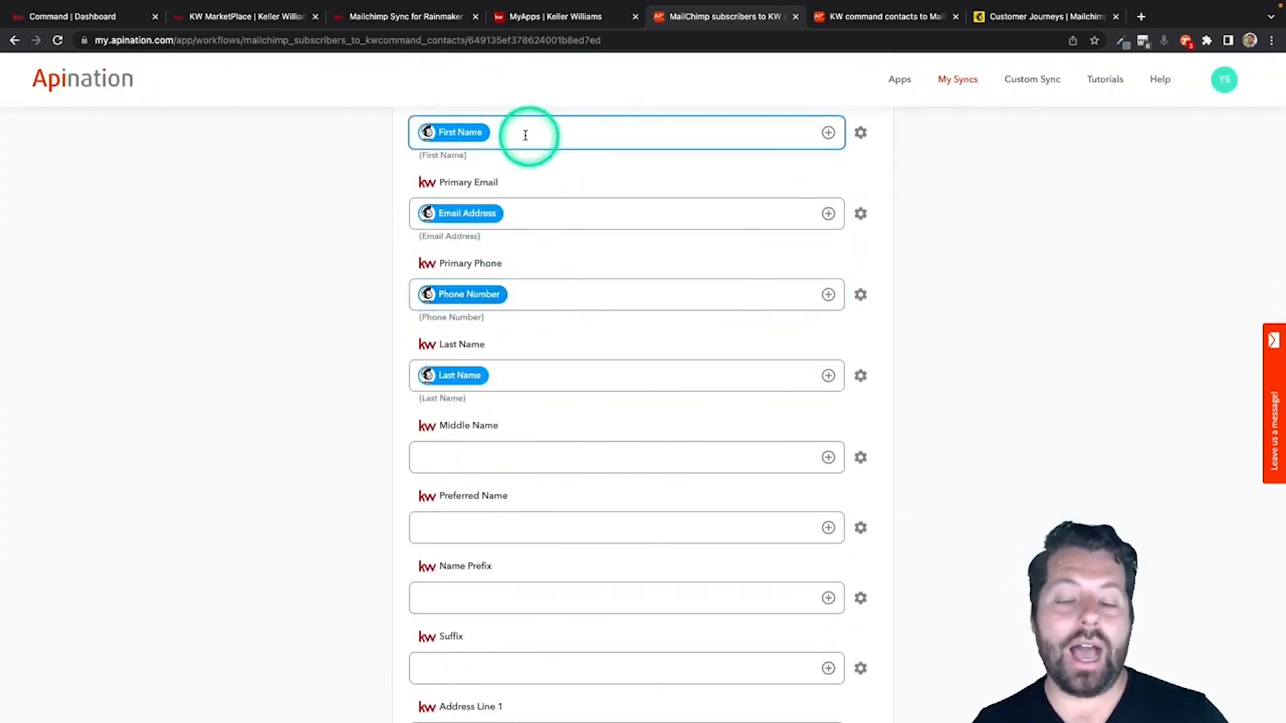
{"action": "scroll", "coordinate": [480, 173], "scroll_direction": "up", "scroll_amount": 2}
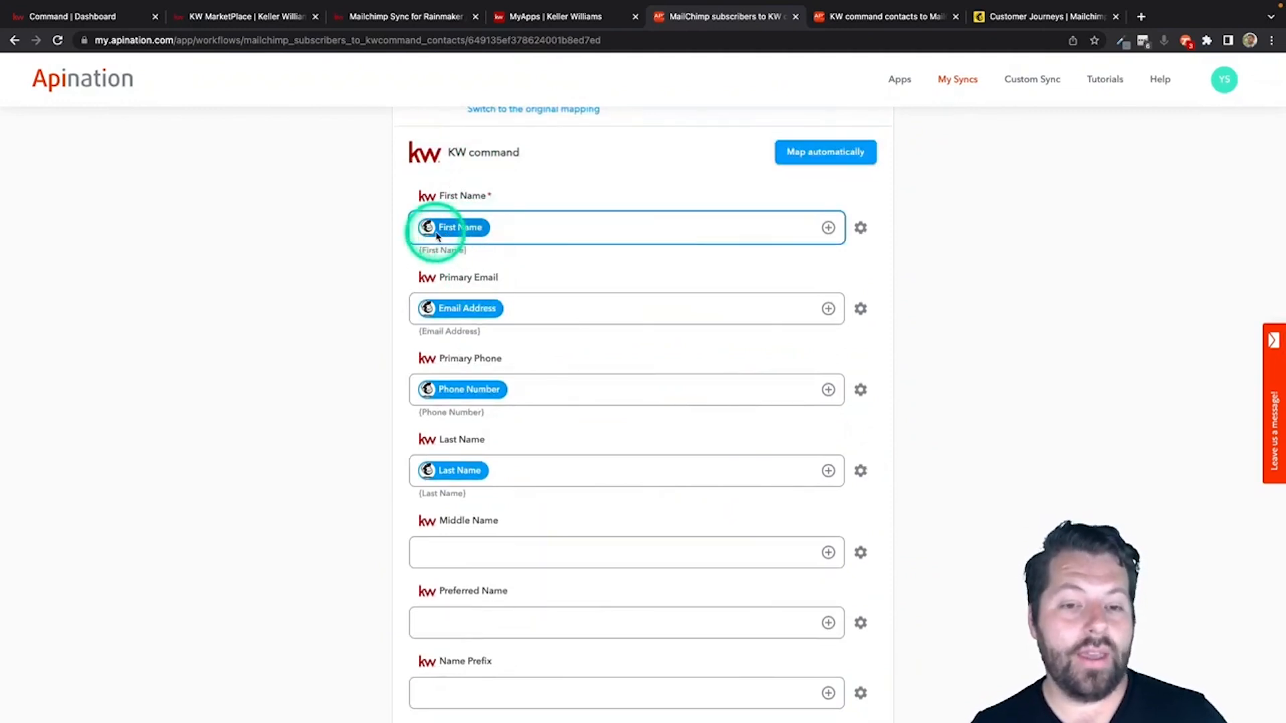
{"action": "scroll", "coordinate": [489, 254], "scroll_direction": "down", "scroll_amount": 2}
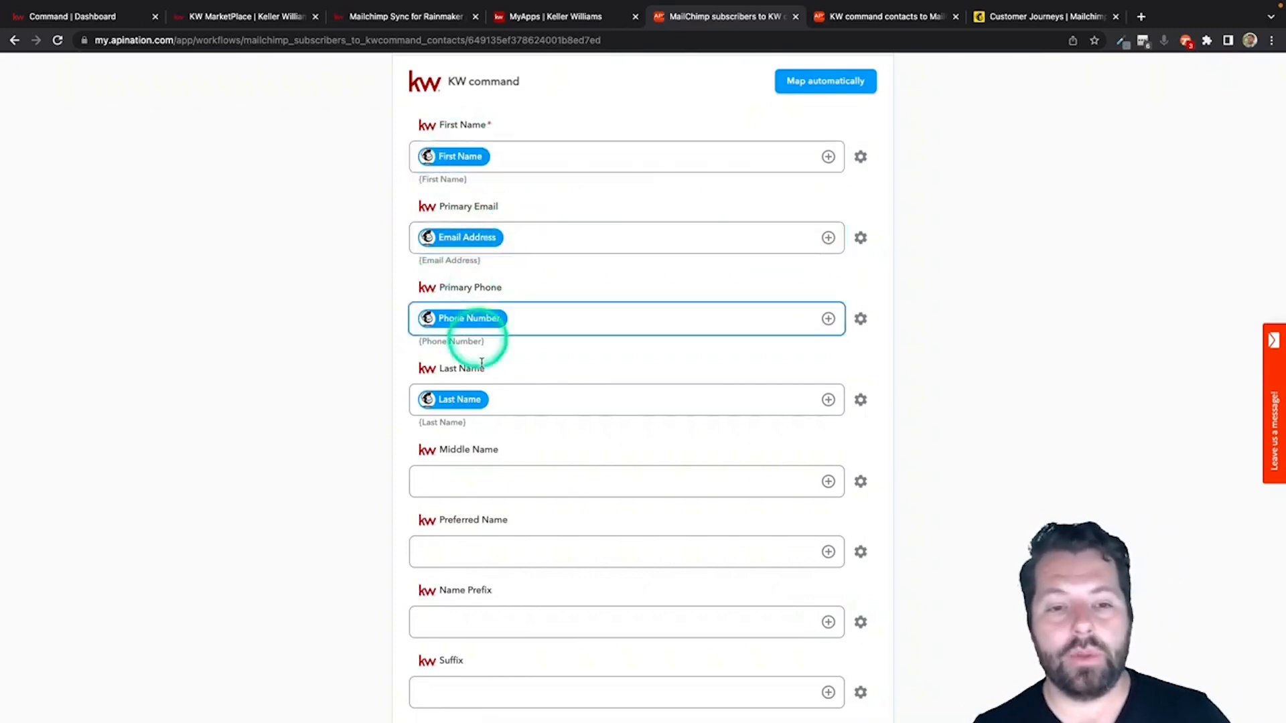
{"action": "scroll", "coordinate": [495, 397], "scroll_direction": "down", "scroll_amount": 1}
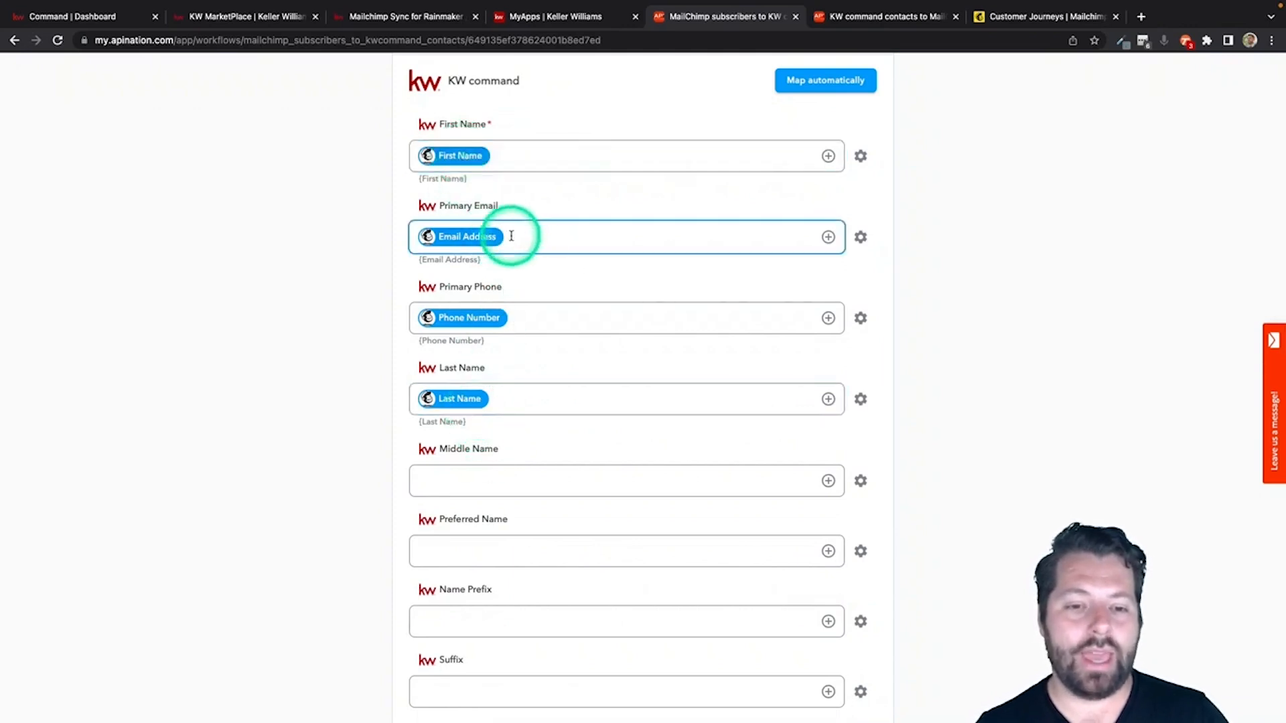
{"action": "scroll", "coordinate": [532, 313], "scroll_direction": "down", "scroll_amount": 8}
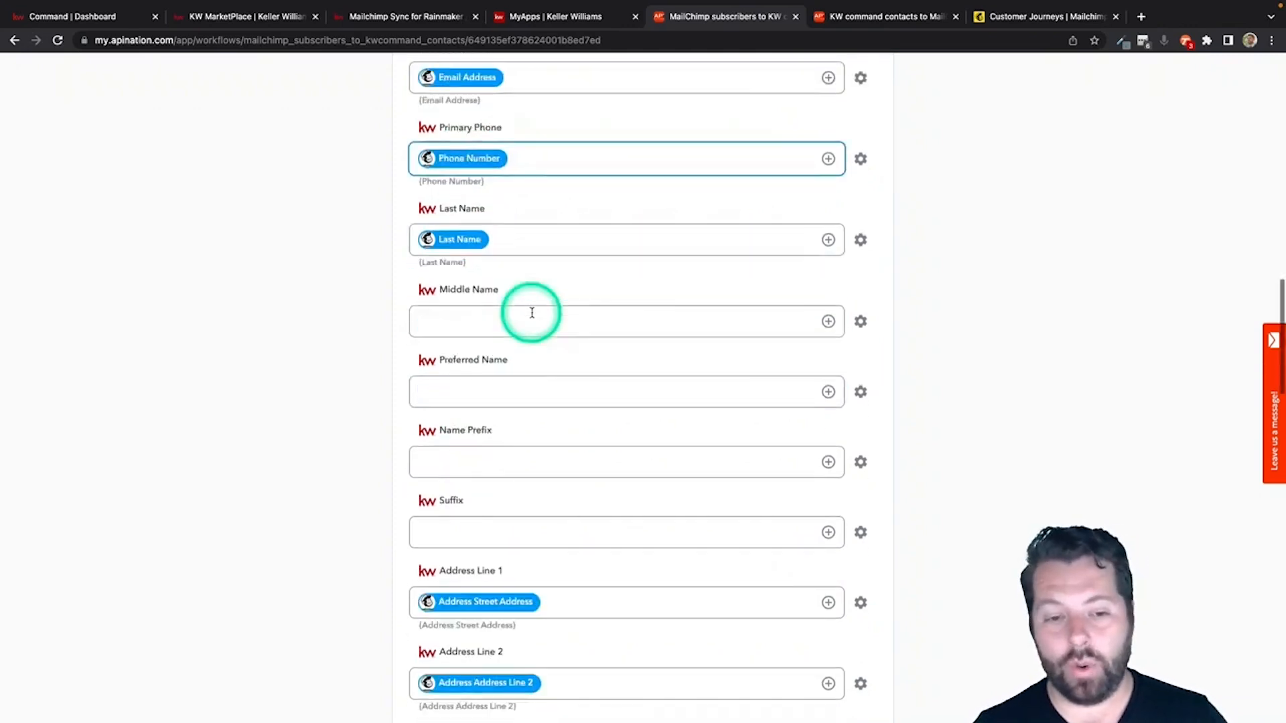
{"action": "scroll", "coordinate": [531, 313], "scroll_direction": "down", "scroll_amount": 3}
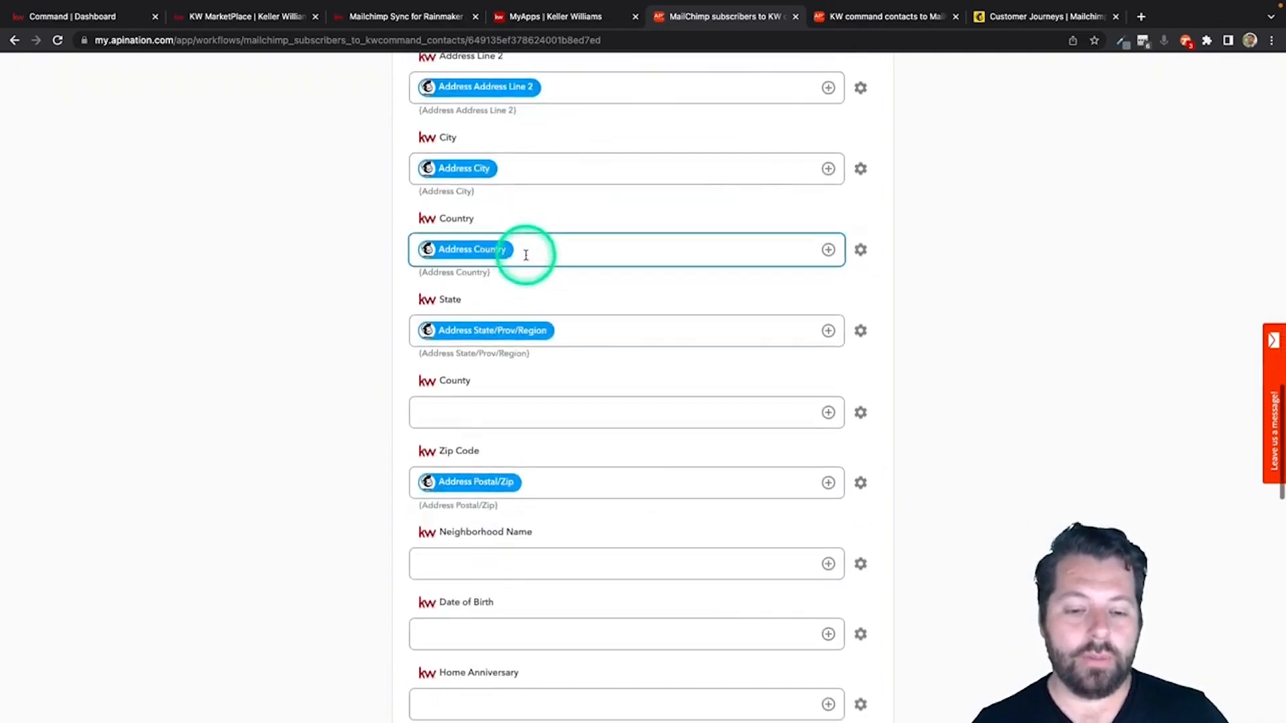
{"action": "scroll", "coordinate": [483, 411], "scroll_direction": "down", "scroll_amount": 3}
{"action": "scroll", "coordinate": [497, 447], "scroll_direction": "down", "scroll_amount": 5}
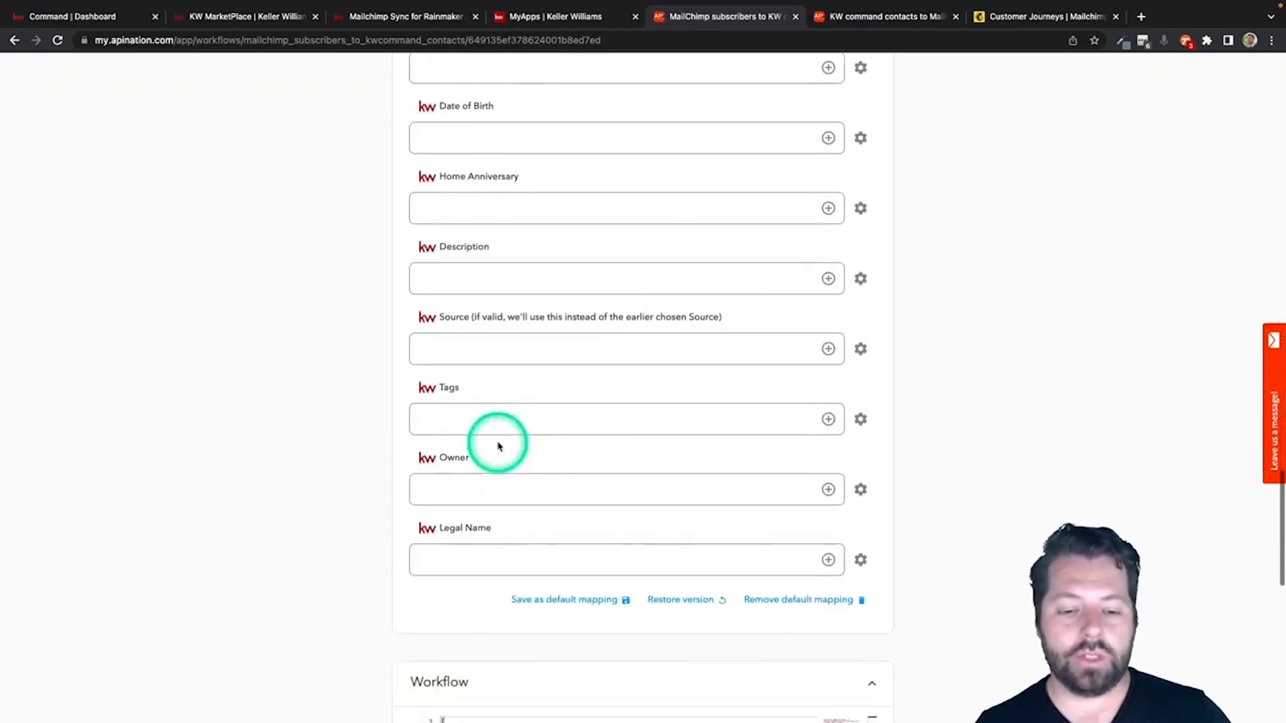
- Activate the MailChimp subscribers to KW command contacts sync
{"action": "scroll", "coordinate": [498, 447], "scroll_direction": "up", "scroll_amount": 20}
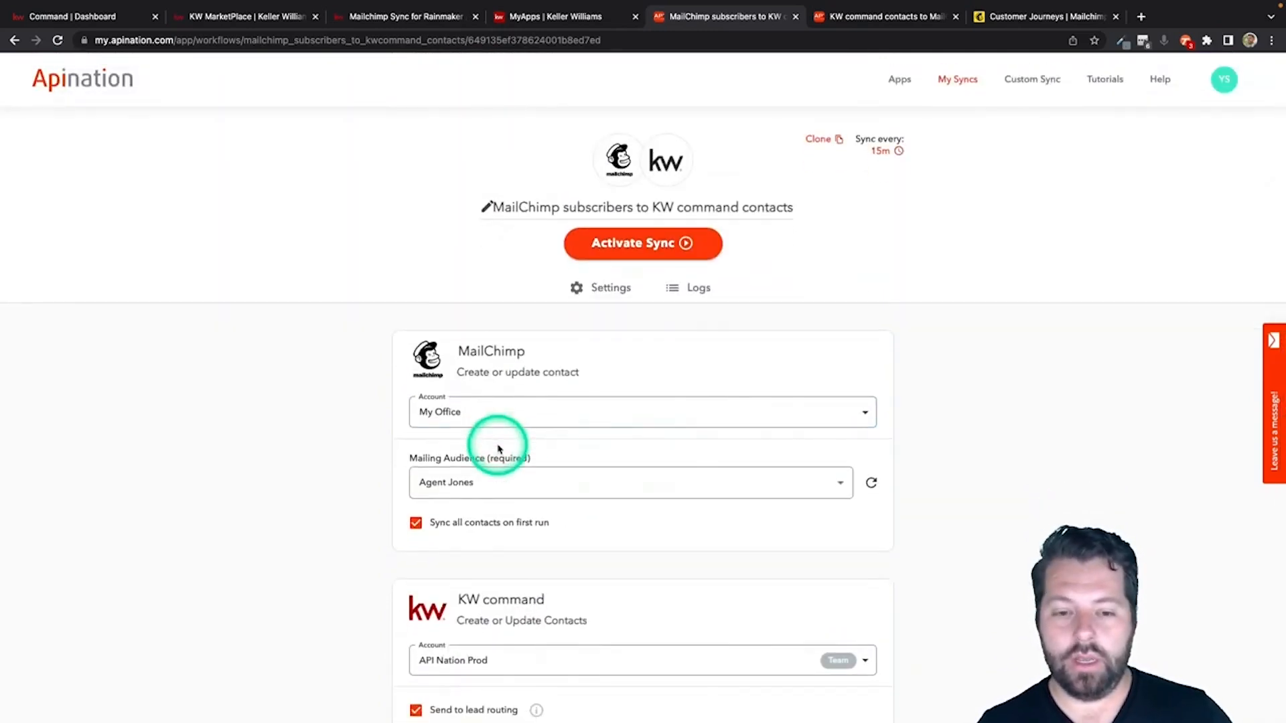
{"action": "left_click", "coordinate": [679, 246]}
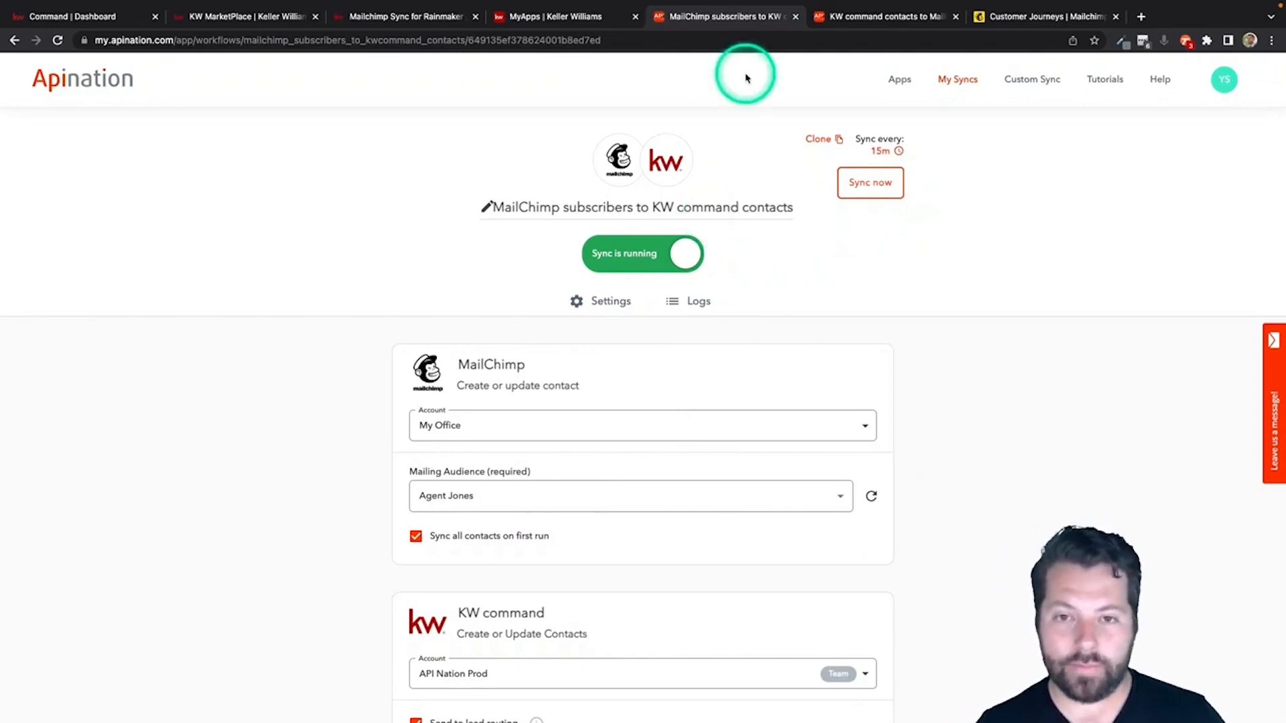
- Filter the list of syncs to drafts and open MailChimp Campaign Activity post a note to kwCommand
{"action": "left_click", "coordinate": [964, 80]}
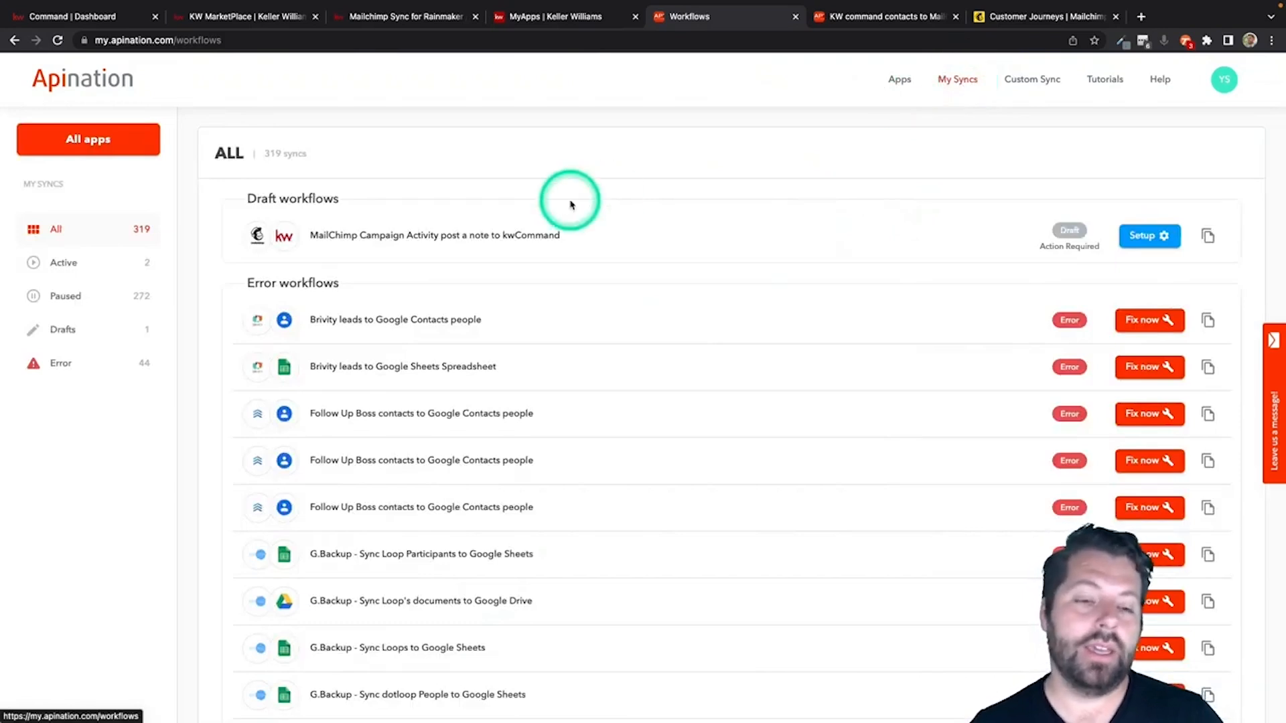
{"action": "left_click", "coordinate": [63, 330]}
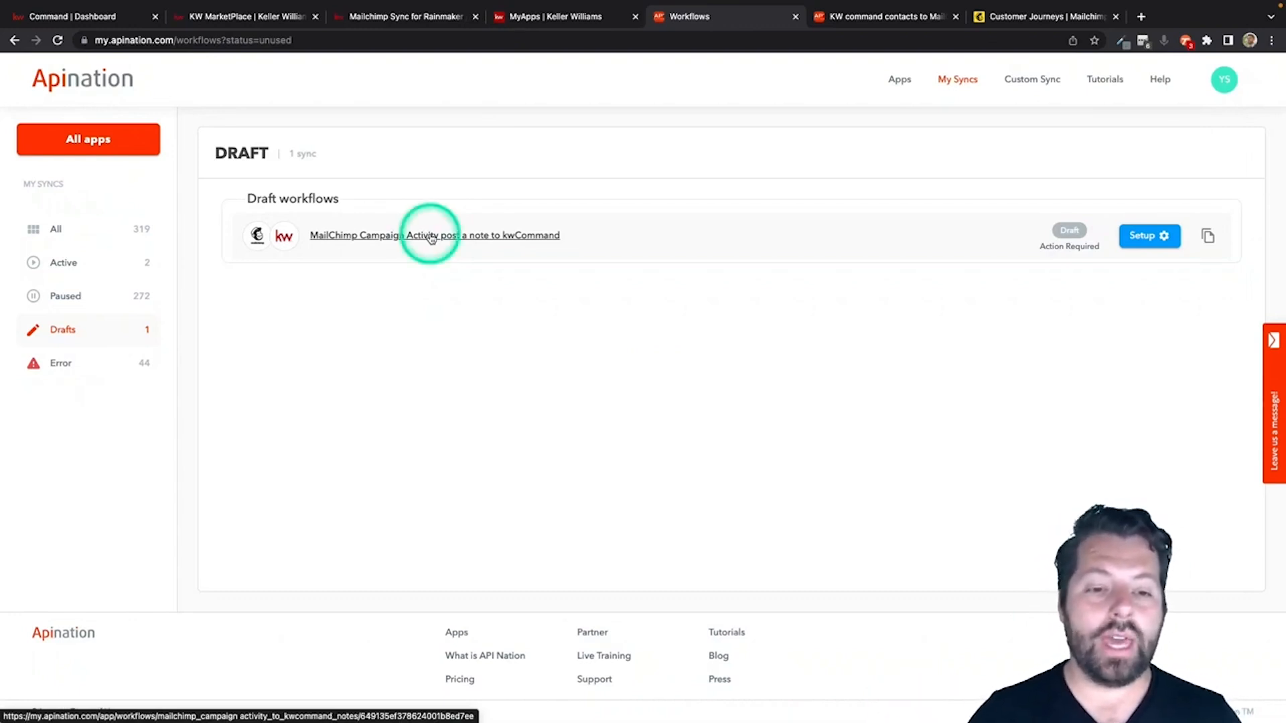
{"action": "left_click", "coordinate": [430, 239]}
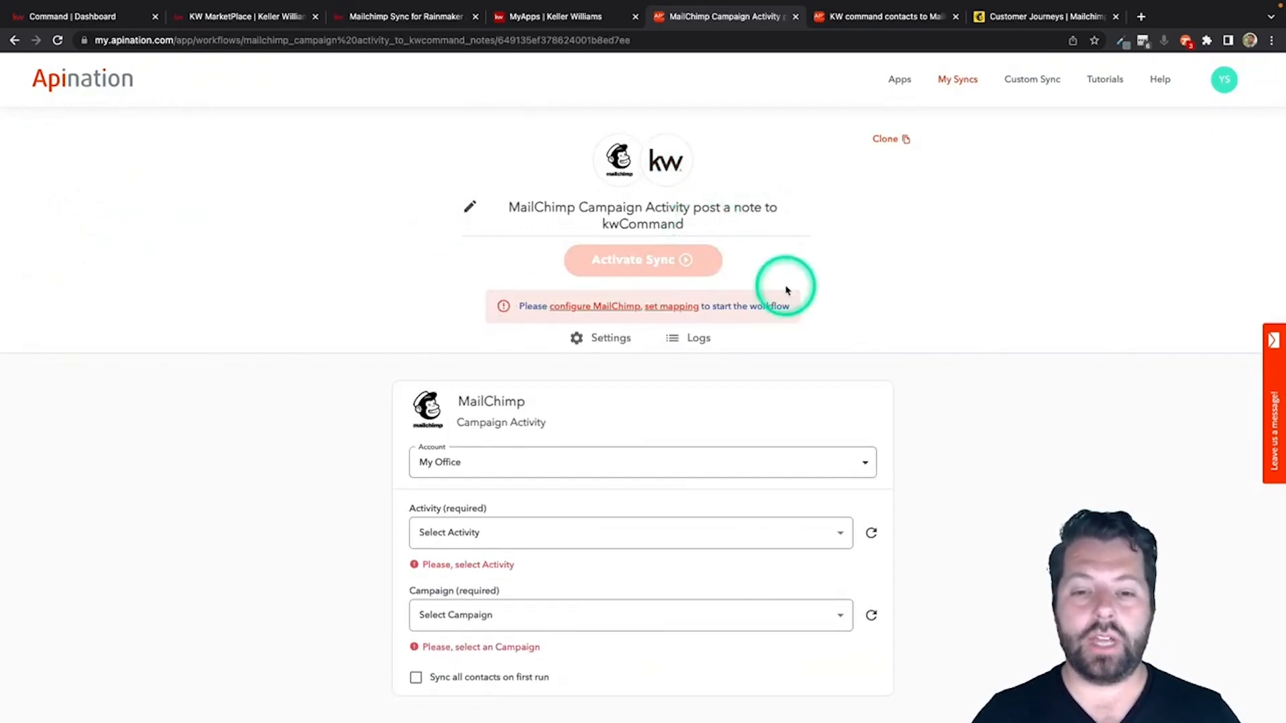
- Set the MailChimp campaign activity that triggers the note to Email Opened
{"action": "scroll", "coordinate": [785, 288], "scroll_direction": "down", "scroll_amount": 4}
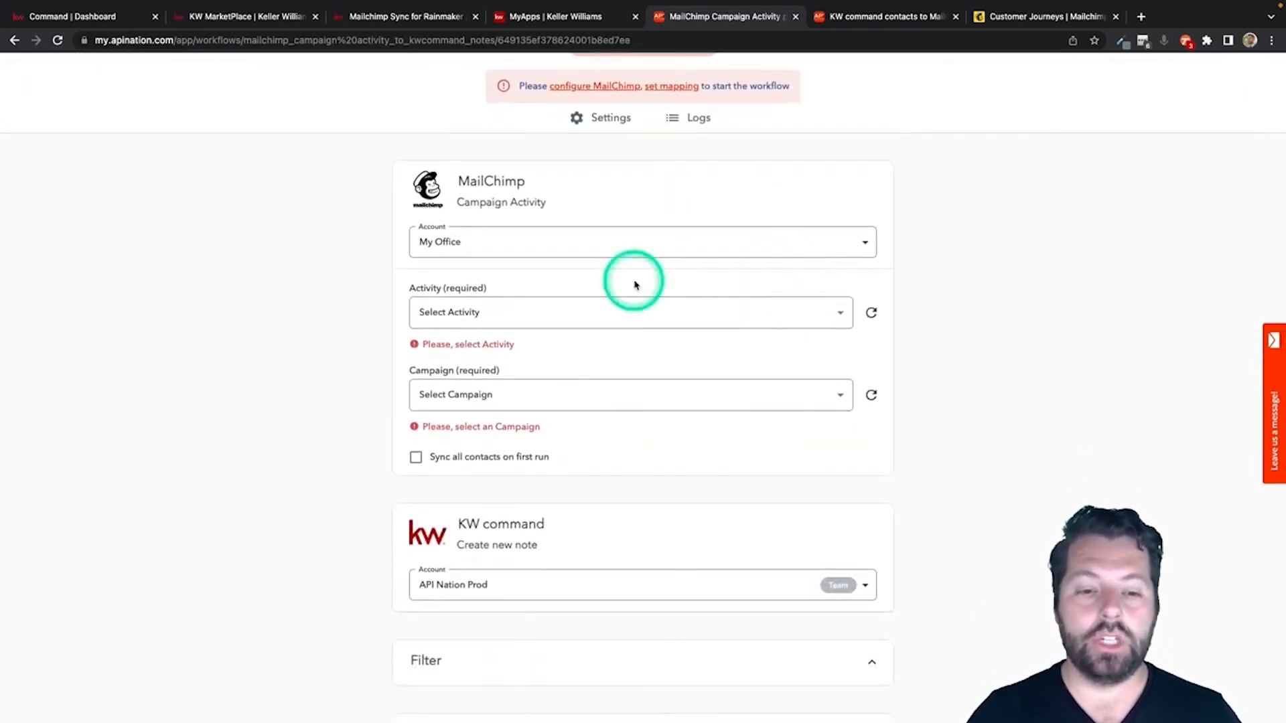
{"action": "scroll", "coordinate": [633, 282], "scroll_direction": "down", "scroll_amount": 1}
{"action": "left_click", "coordinate": [502, 290]}
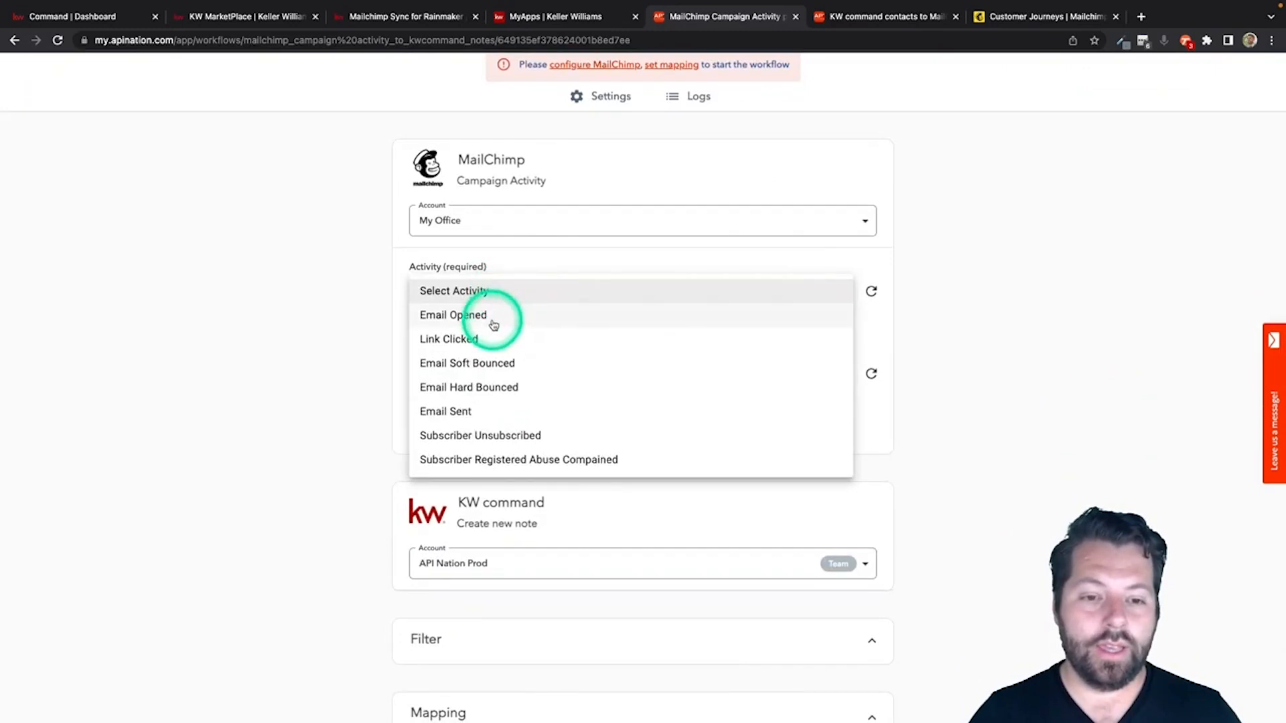
{"action": "left_click", "coordinate": [445, 339]}
{"action": "left_click", "coordinate": [560, 293]}
{"action": "left_click", "coordinate": [472, 268]}
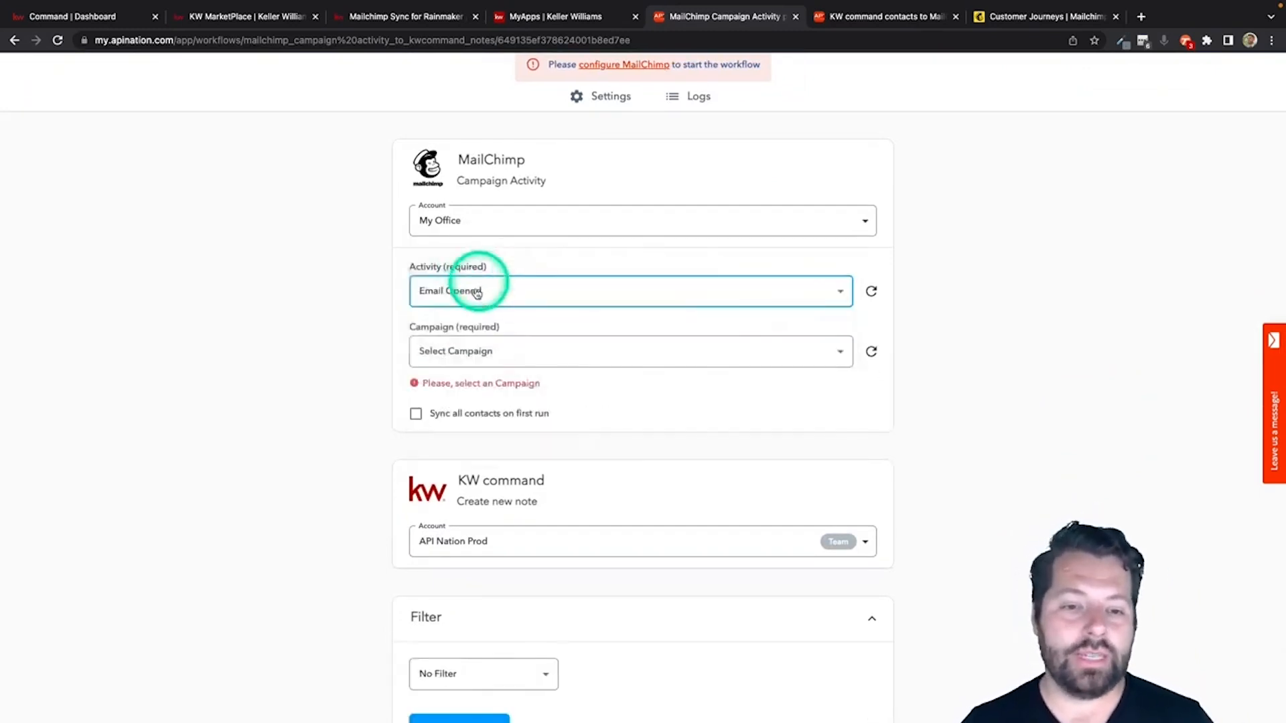
- Look through the selectable campaigns, then switch to Mailchimp, leave the Hot Tag journey and view all campaigns there
{"action": "scroll", "coordinate": [402, 355], "scroll_direction": "down", "scroll_amount": 1}
{"action": "left_click", "coordinate": [429, 288]}
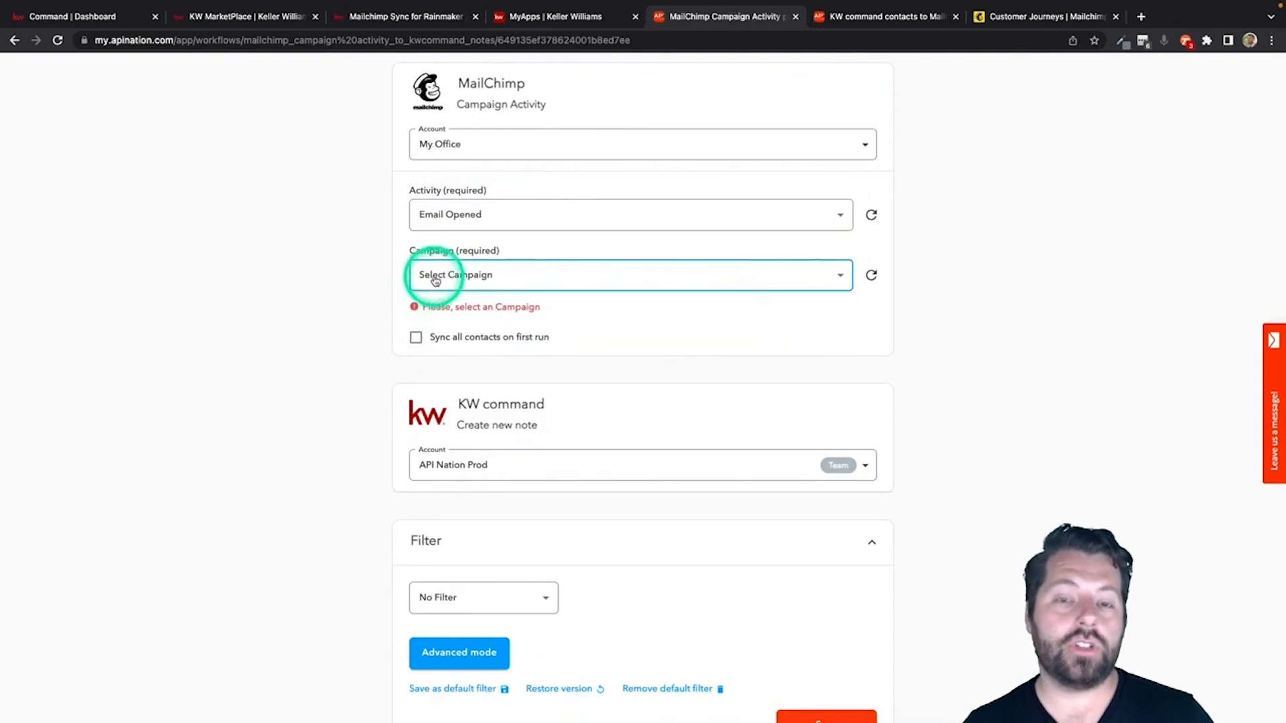
{"action": "left_click", "coordinate": [436, 281]}
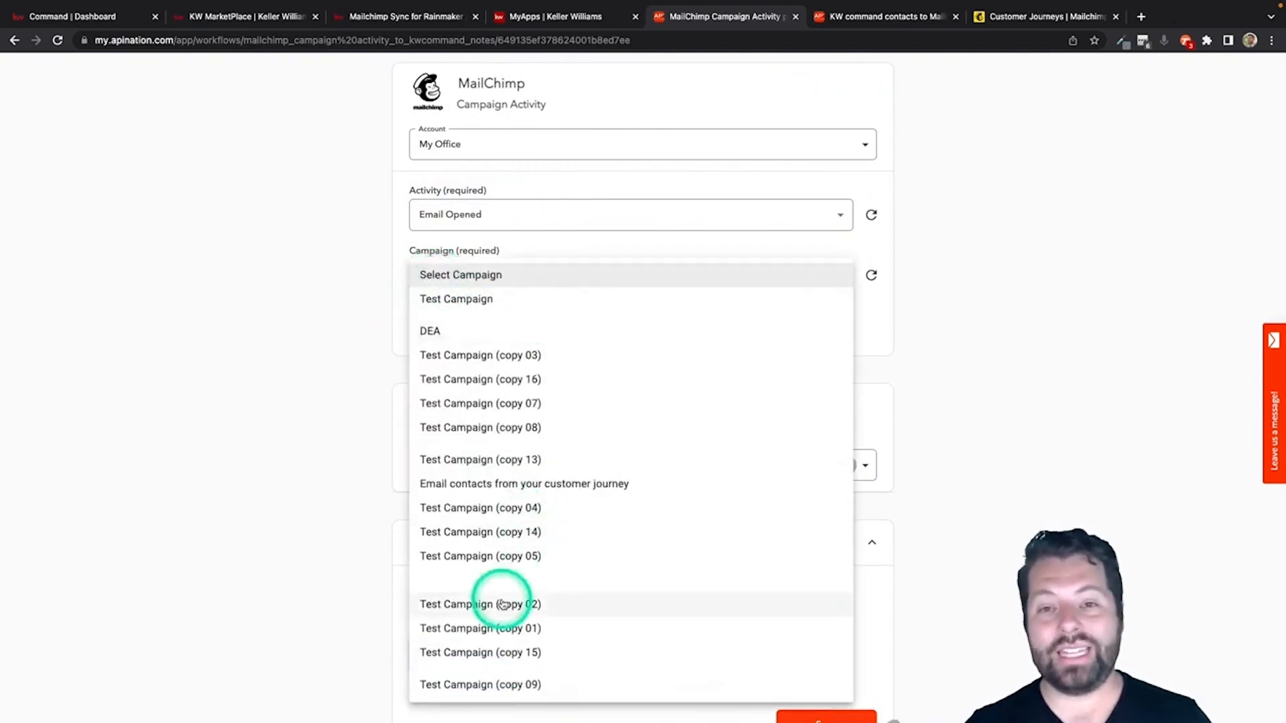
{"action": "left_click", "coordinate": [1039, 19]}
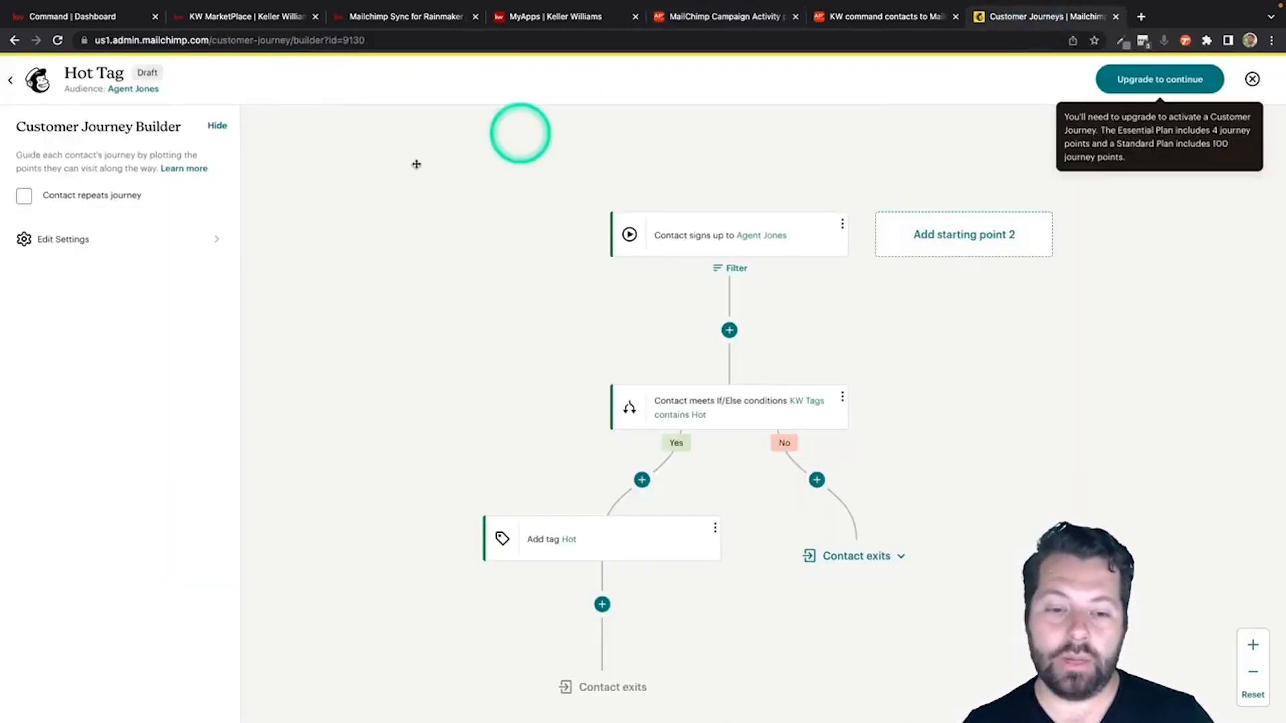
{"action": "left_click", "coordinate": [12, 82]}
{"action": "left_click", "coordinate": [67, 195]}
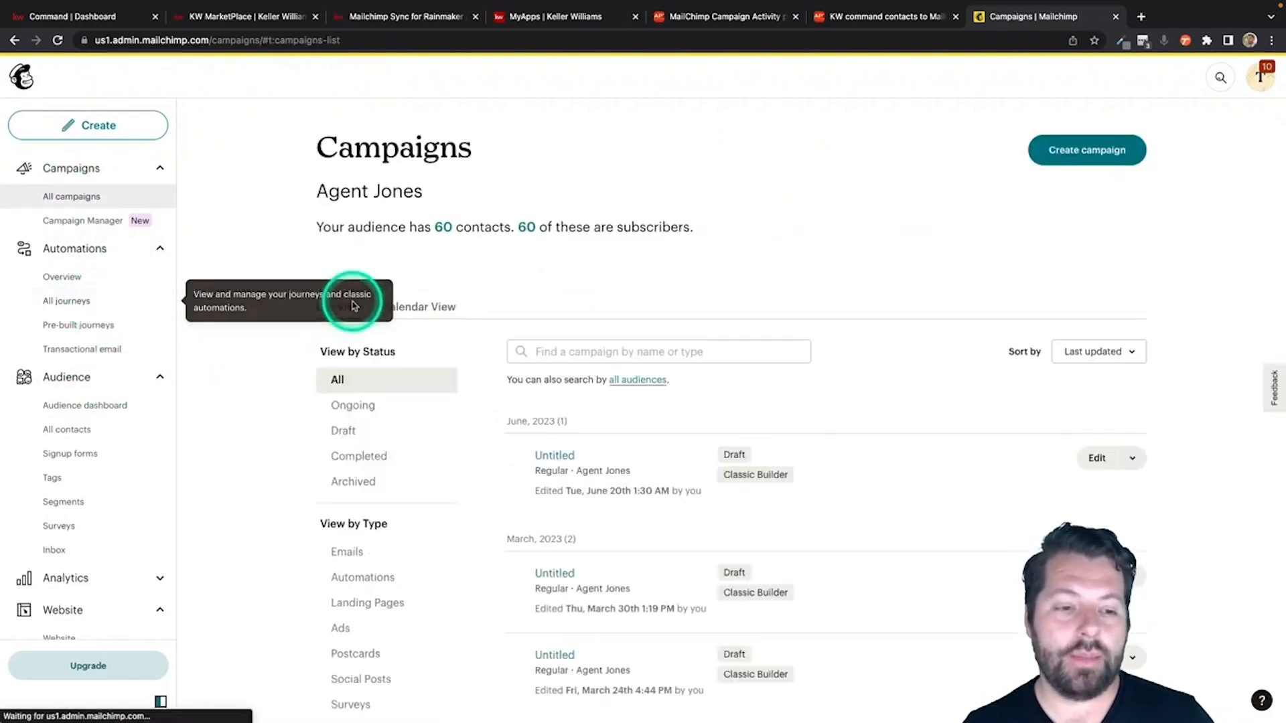
- Return to the campaign activity sync in Apination and choose Test Campaign as its campaign
{"action": "left_click", "coordinate": [749, 17]}
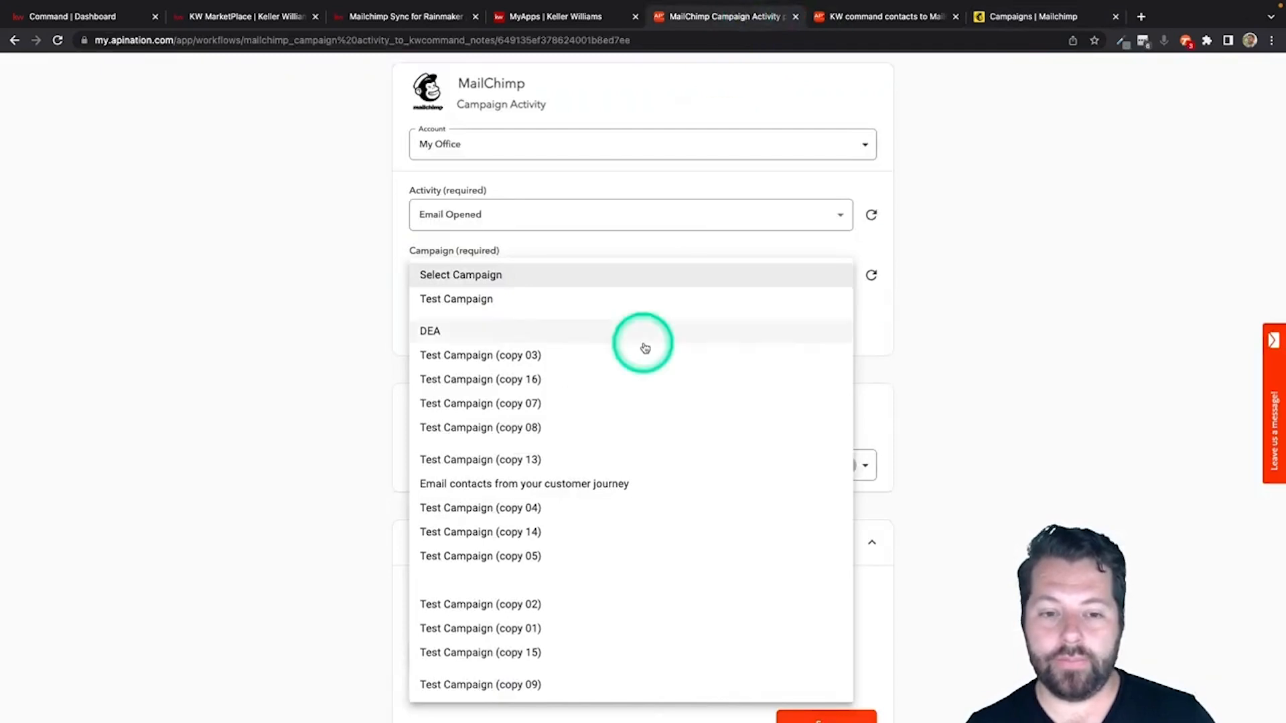
{"action": "left_click", "coordinate": [474, 301]}
- Enter "Test Campaign Email Opened" as the note title in the KW command mapping
{"action": "scroll", "coordinate": [307, 451], "scroll_direction": "down", "scroll_amount": 1}
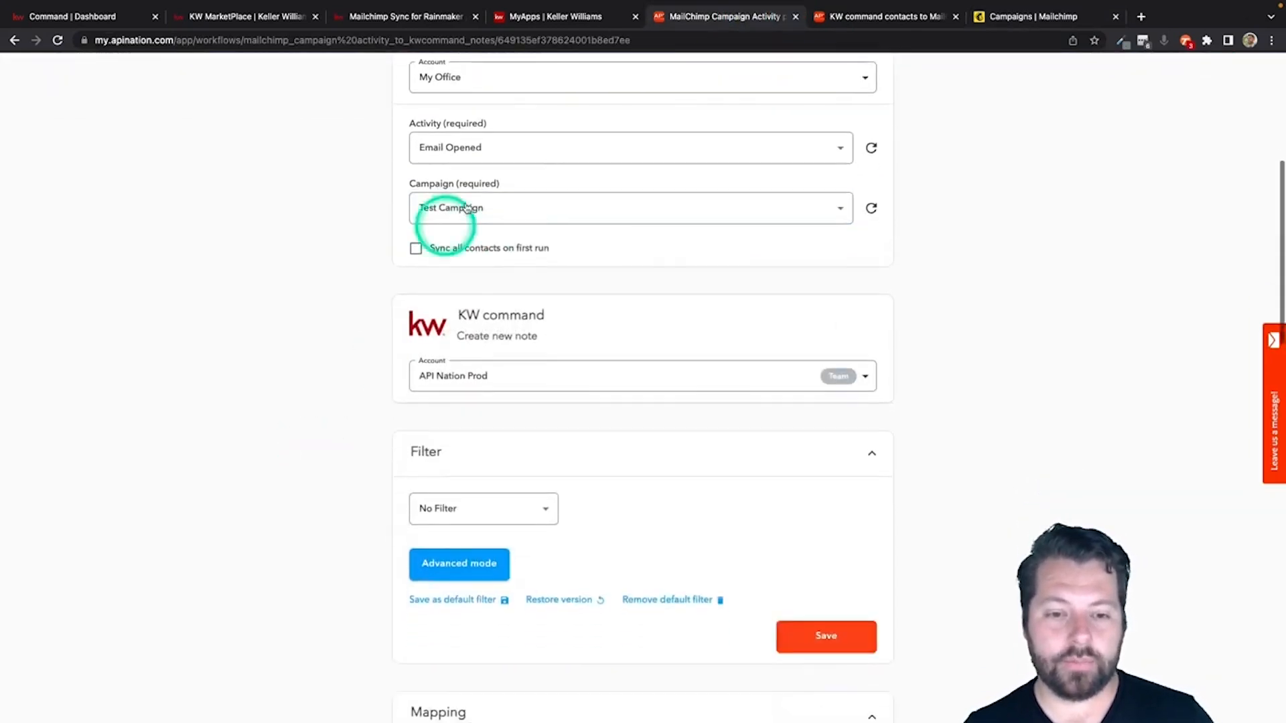
{"action": "scroll", "coordinate": [392, 396], "scroll_direction": "down", "scroll_amount": 4}
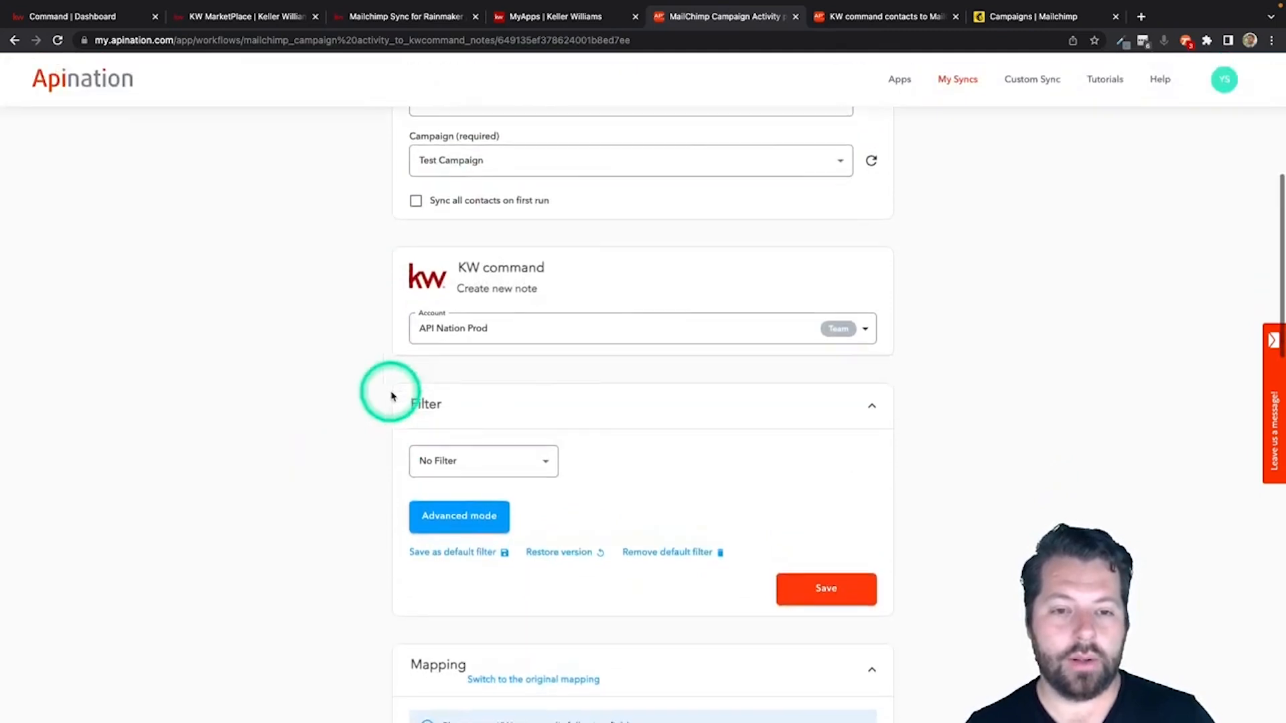
{"action": "scroll", "coordinate": [392, 396], "scroll_direction": "down", "scroll_amount": 4}
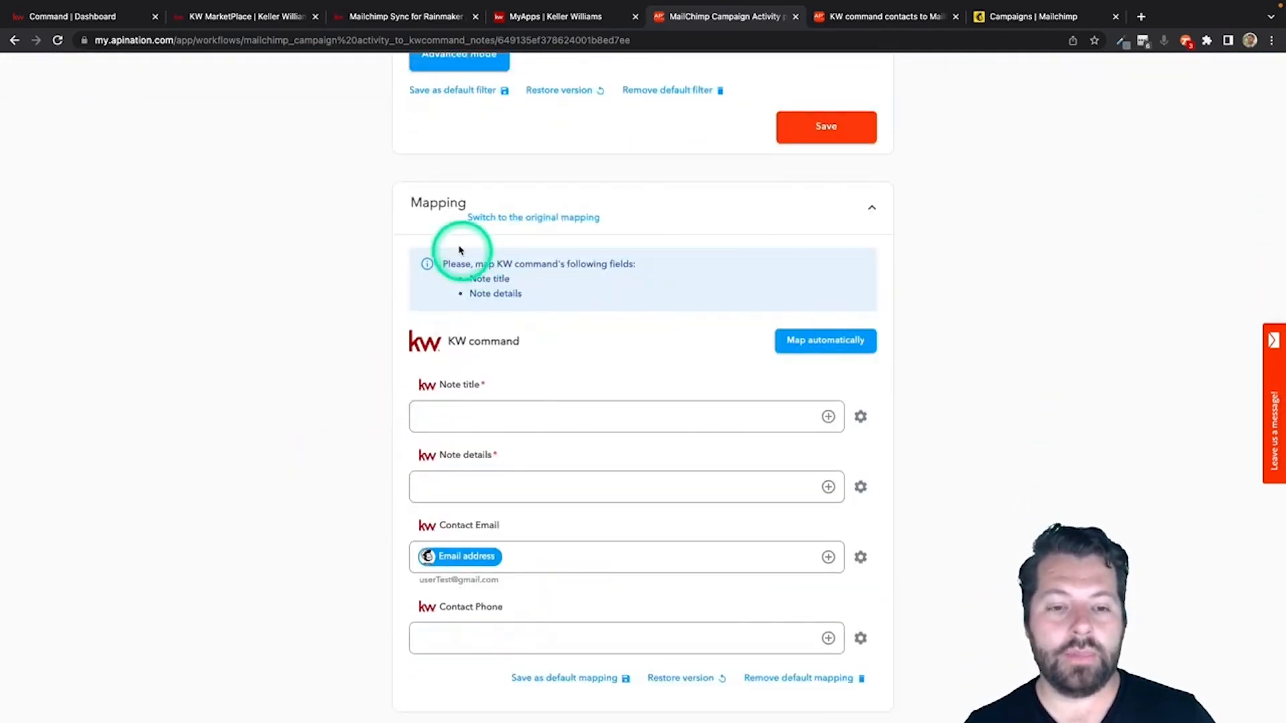
{"action": "scroll", "coordinate": [393, 487], "scroll_direction": "down", "scroll_amount": 1}
{"action": "left_click", "coordinate": [449, 327]}
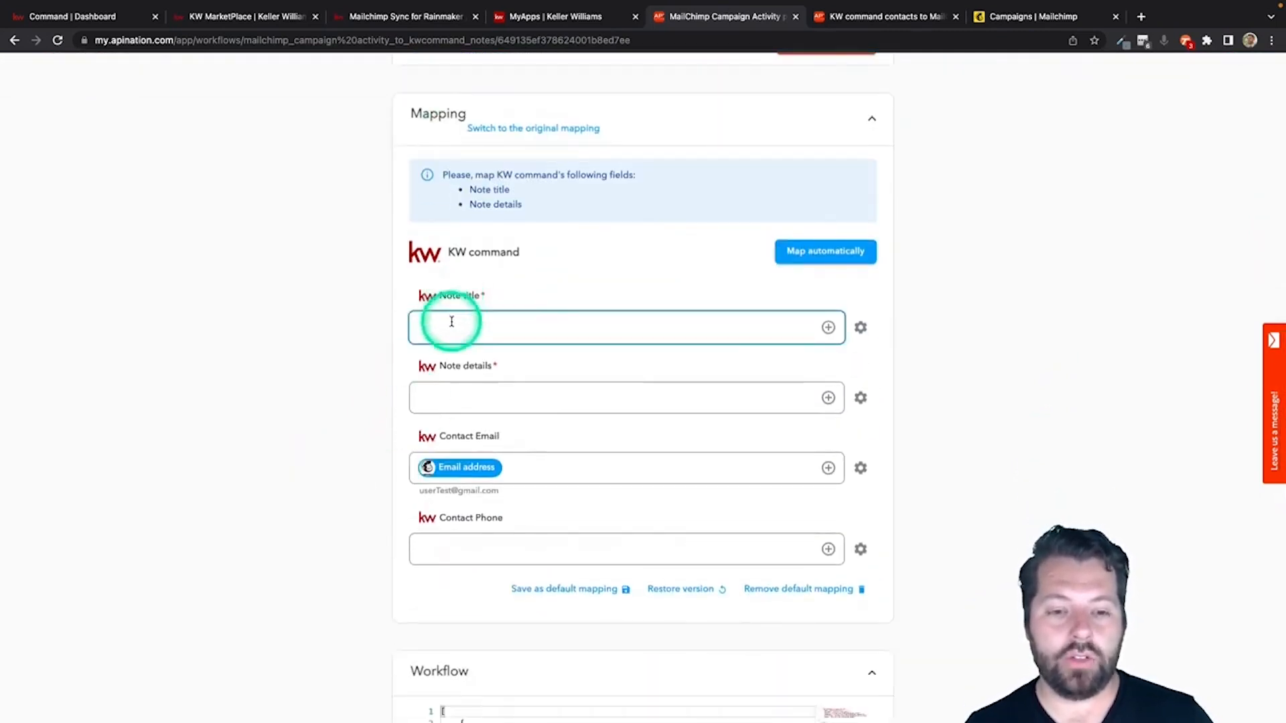
{"action": "left_click", "coordinate": [731, 405]}
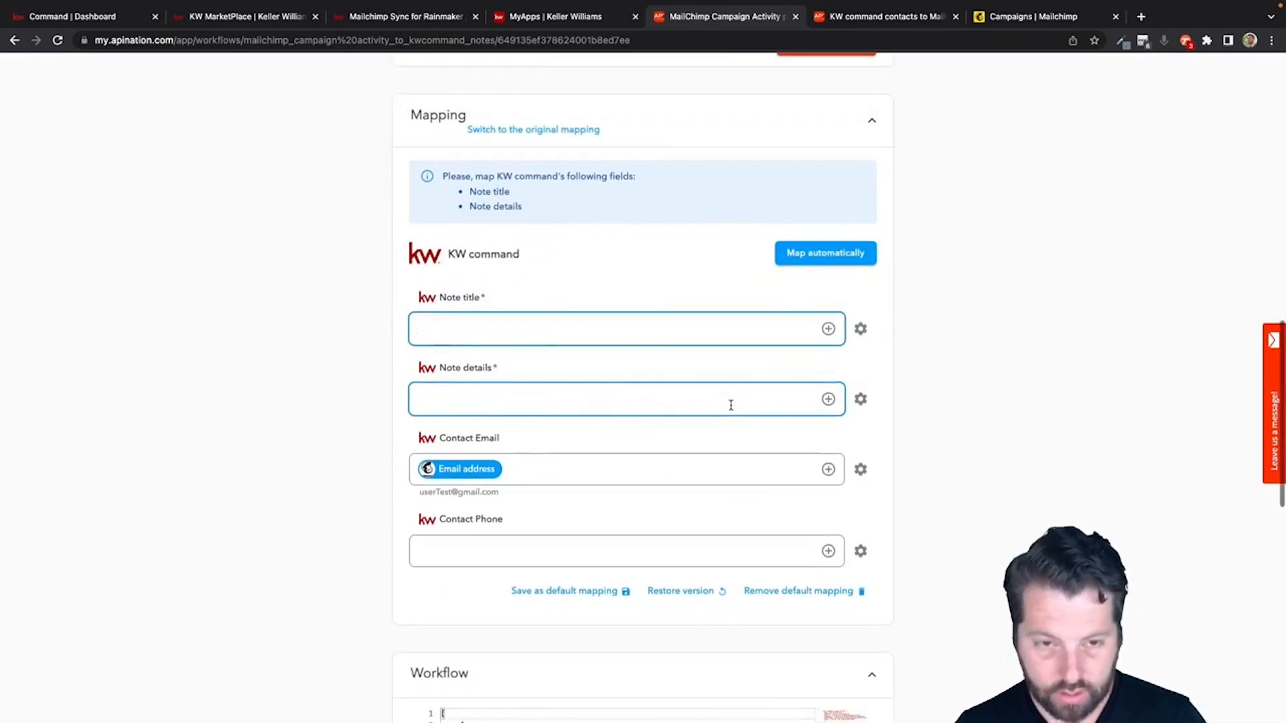
{"action": "type", "text": "Test Campaign Email Opened"}
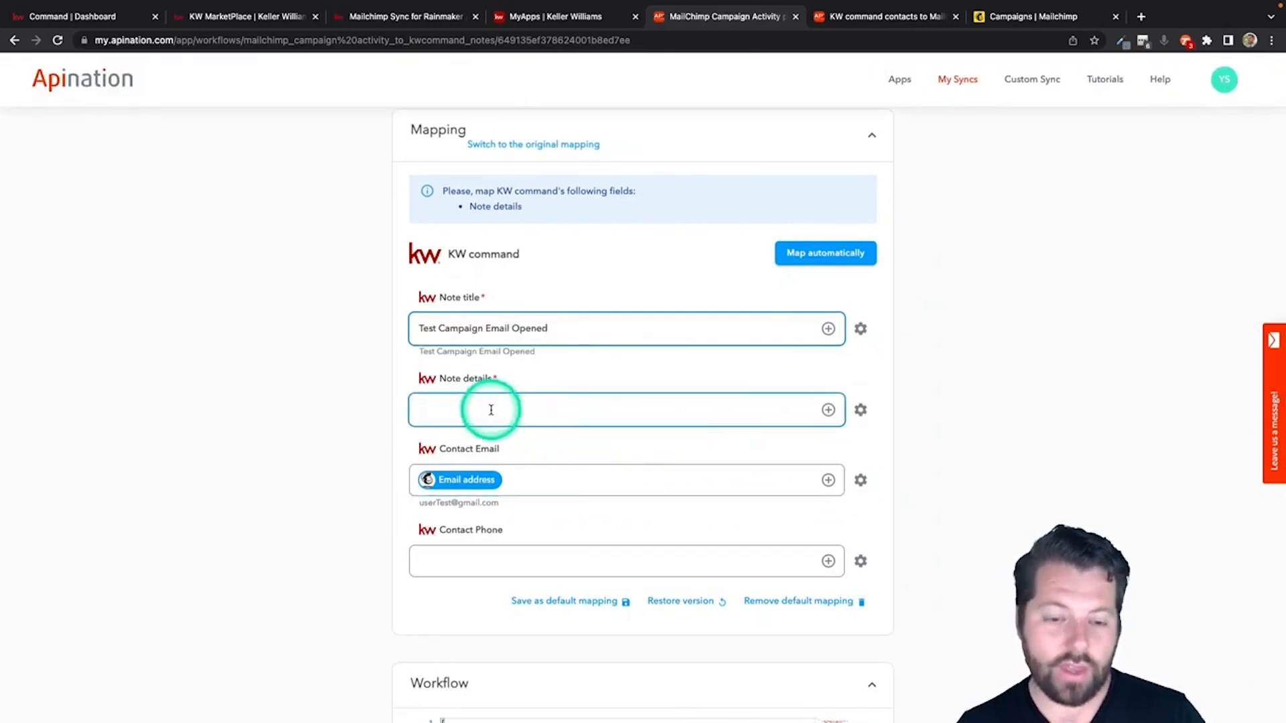
- Map the note details to the Mailchimp Email address field
{"action": "left_click", "coordinate": [491, 410]}
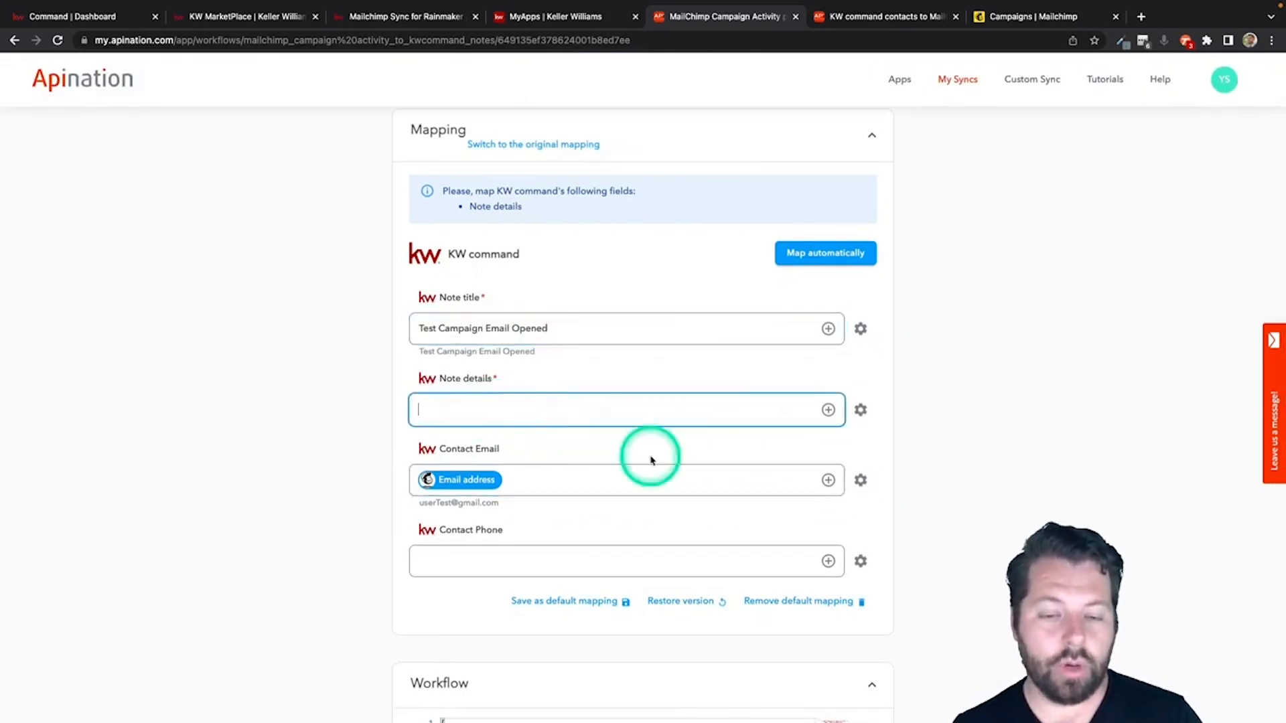
{"action": "left_click", "coordinate": [829, 410]}
{"action": "scroll", "coordinate": [546, 494], "scroll_direction": "down", "scroll_amount": 2}
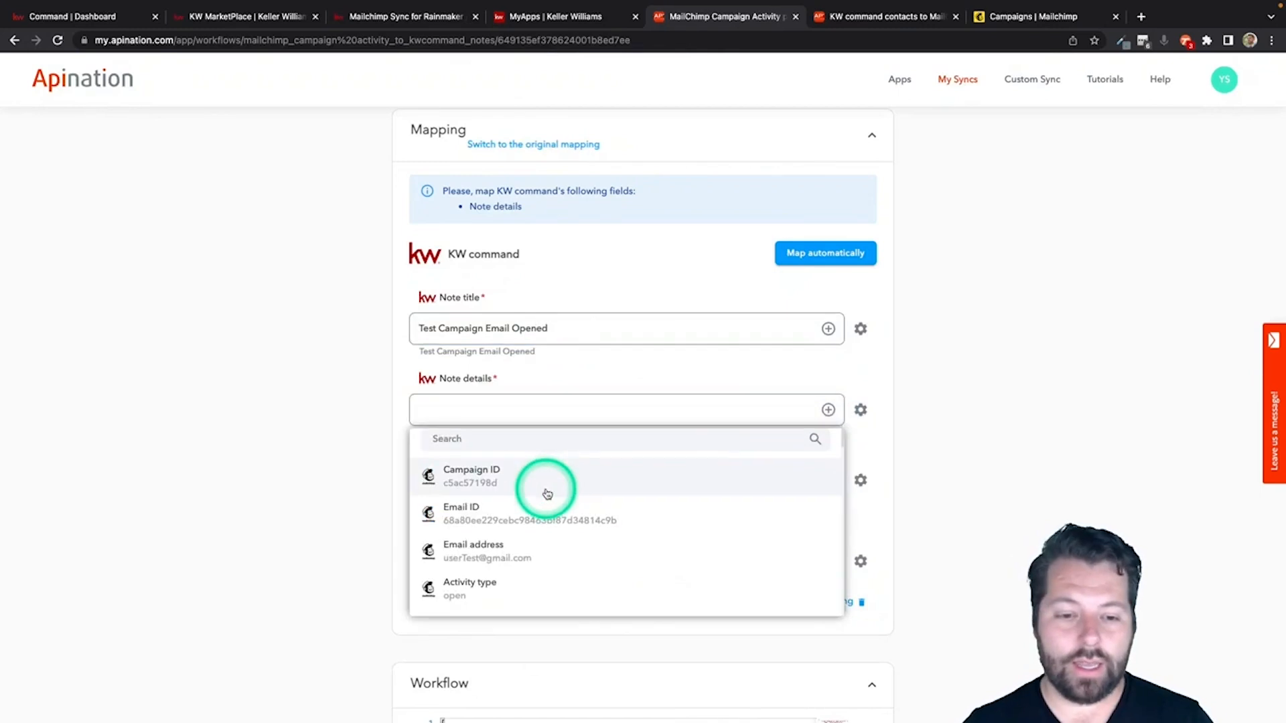
{"action": "left_click", "coordinate": [503, 524]}
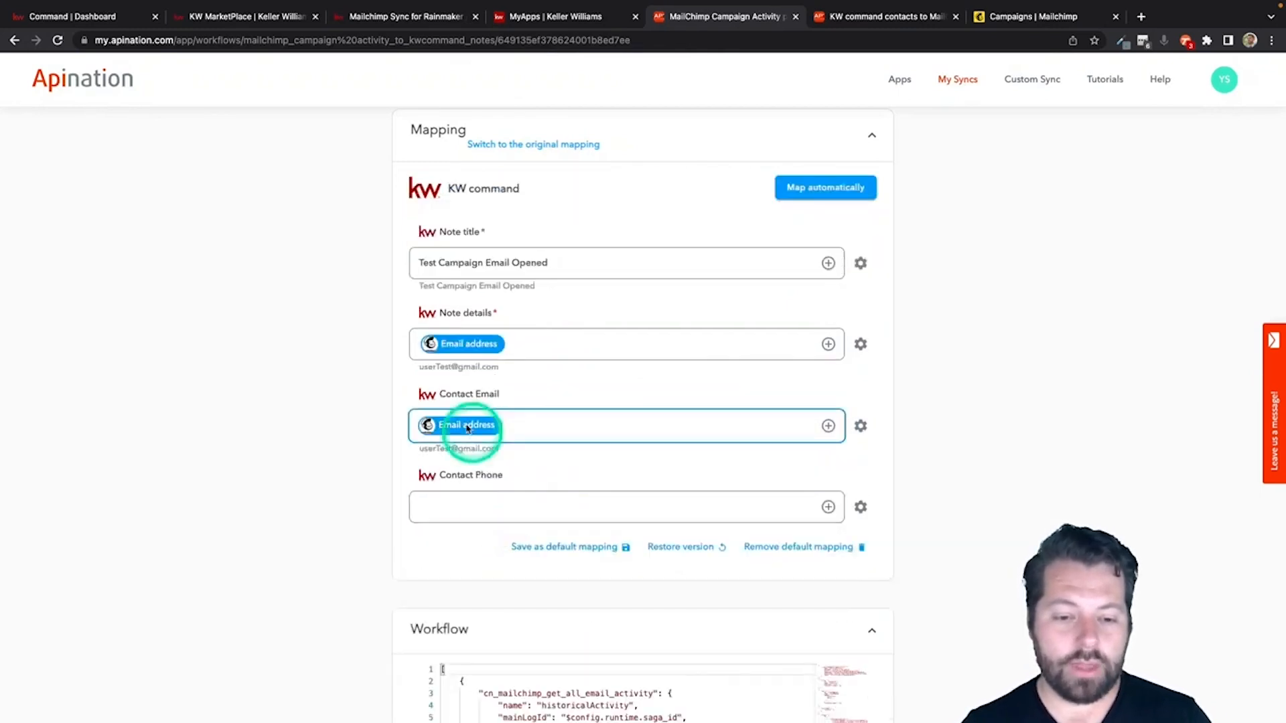
- Add the text "has opened the Test Campaign Email at" after the Email address field in the note details
{"action": "left_click", "coordinate": [541, 343]}
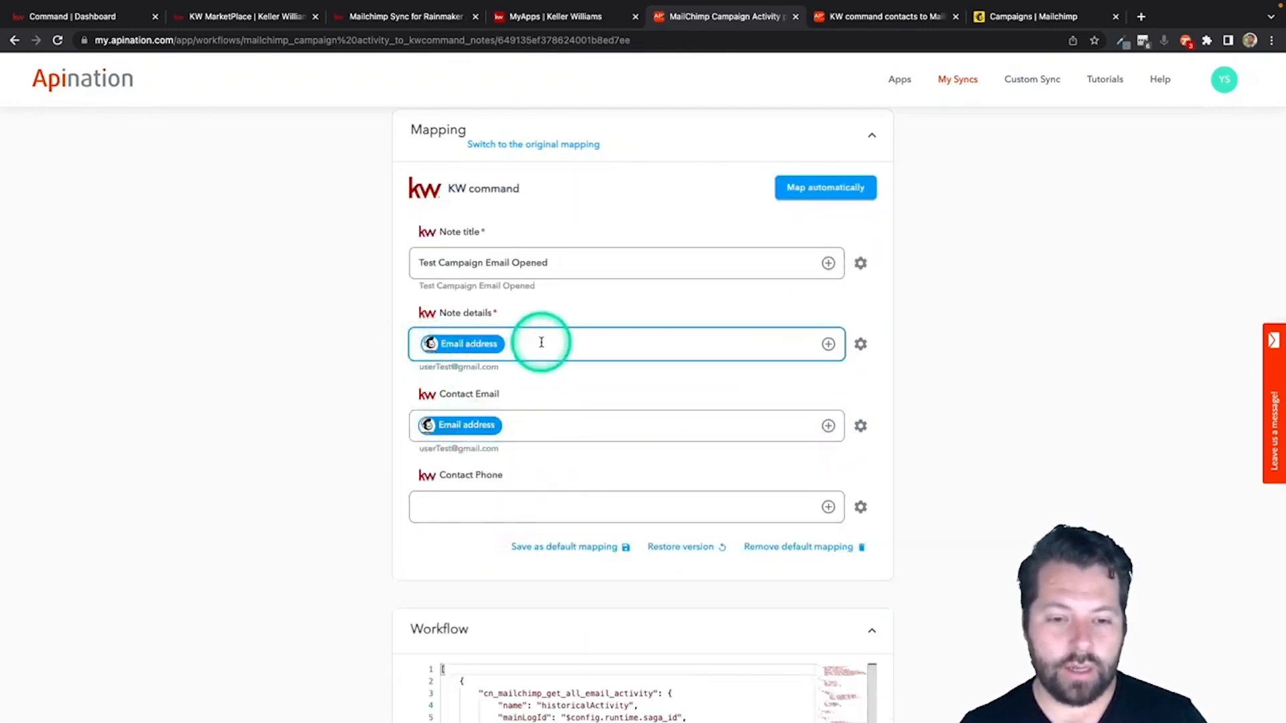
{"action": "scroll", "coordinate": [522, 342], "scroll_direction": "up", "scroll_amount": 1}
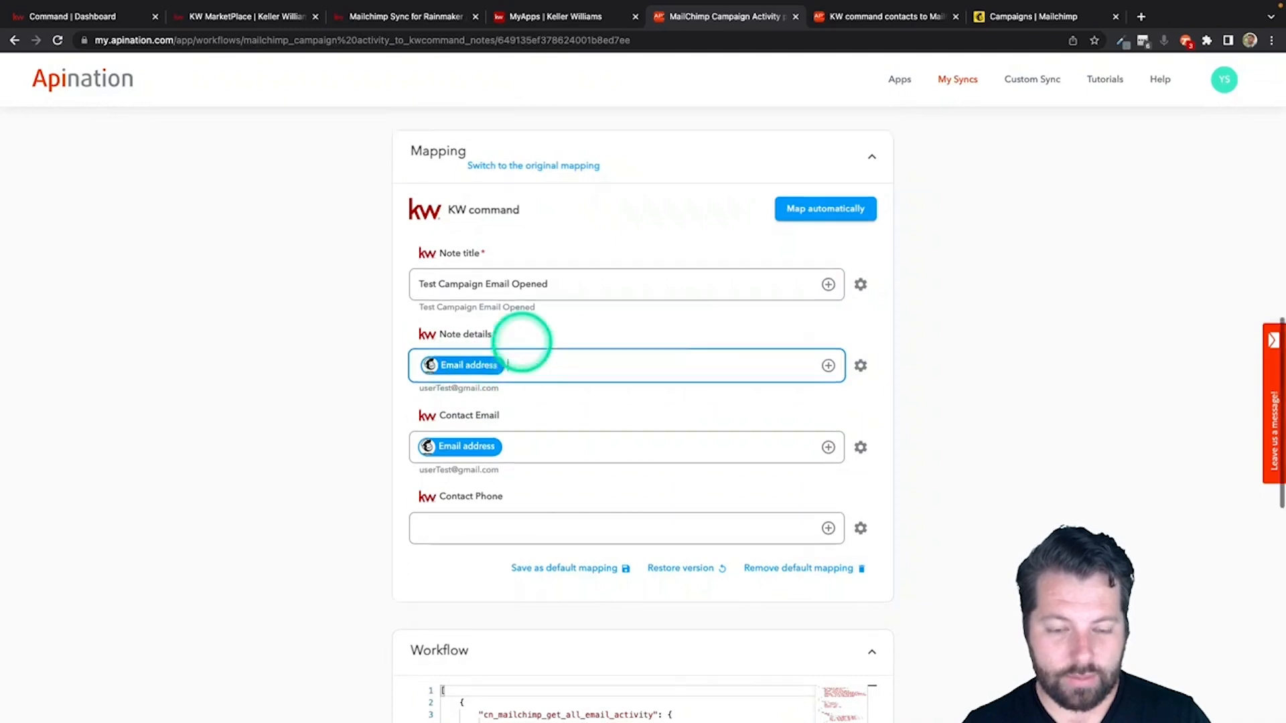
{"action": "scroll", "coordinate": [522, 343], "scroll_direction": "up", "scroll_amount": 1}
{"action": "type", "text": "has opened"}
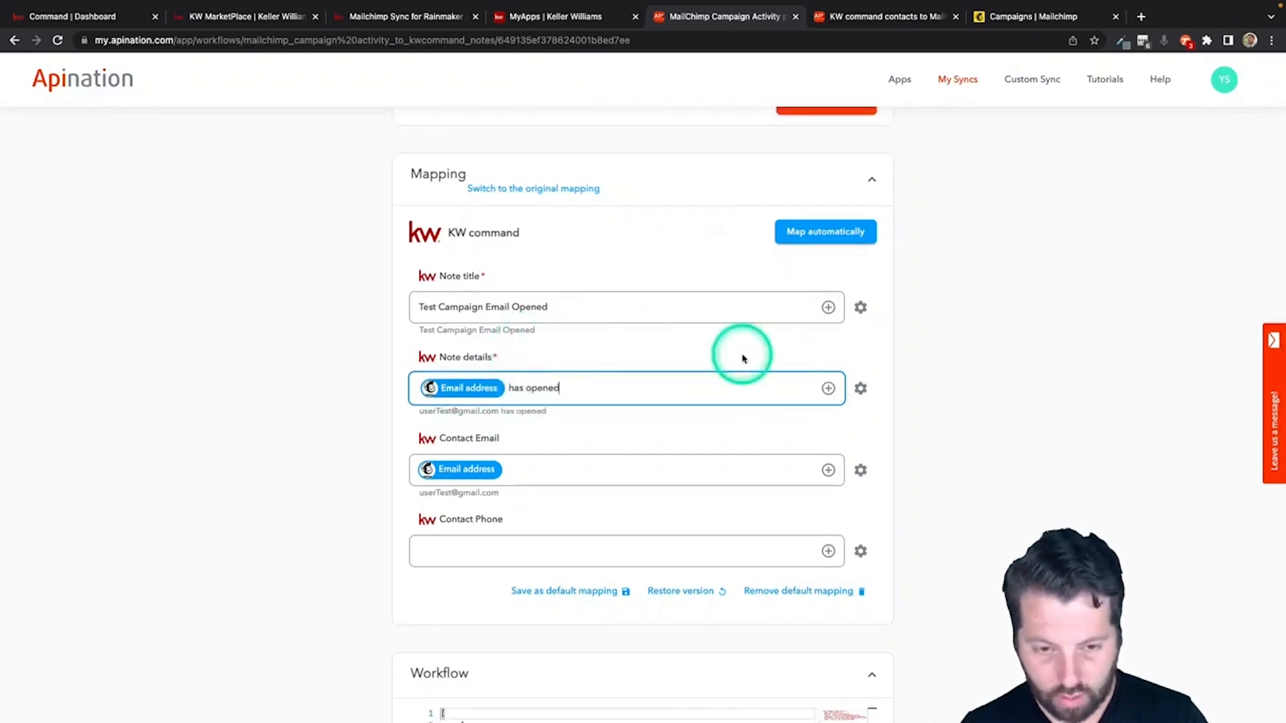
{"action": "left_click", "coordinate": [829, 389]}
{"action": "scroll", "coordinate": [655, 509], "scroll_direction": "down", "scroll_amount": 2}
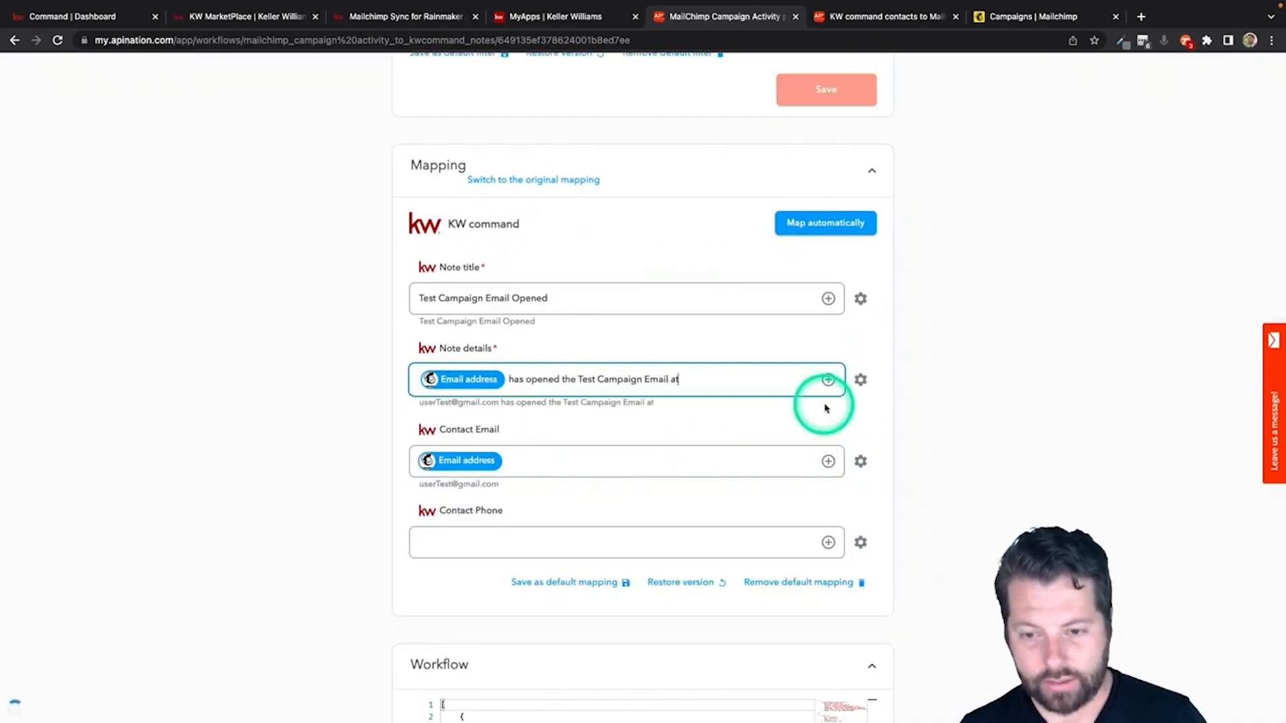
- Insert the Mailchimp Activity timestamp field at the end of the note details text
{"action": "left_click", "coordinate": [829, 379]}
{"action": "scroll", "coordinate": [634, 480], "scroll_direction": "down", "scroll_amount": 3}
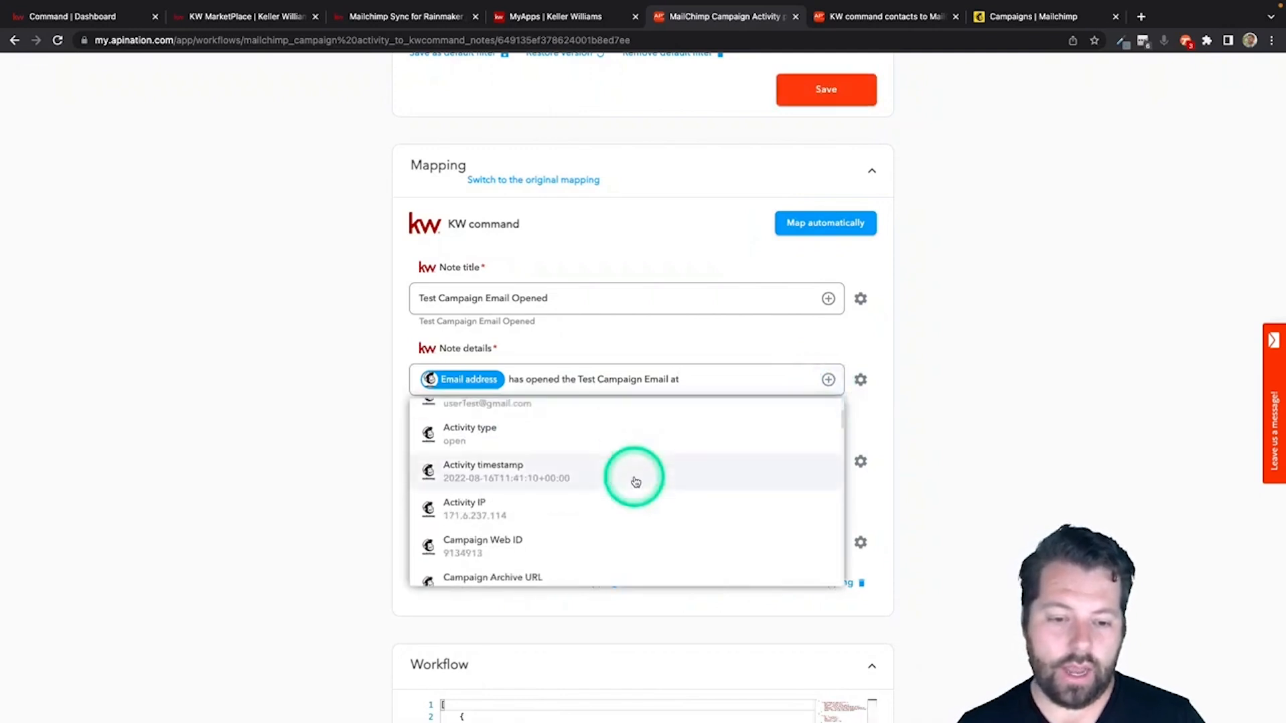
{"action": "left_click", "coordinate": [510, 469]}
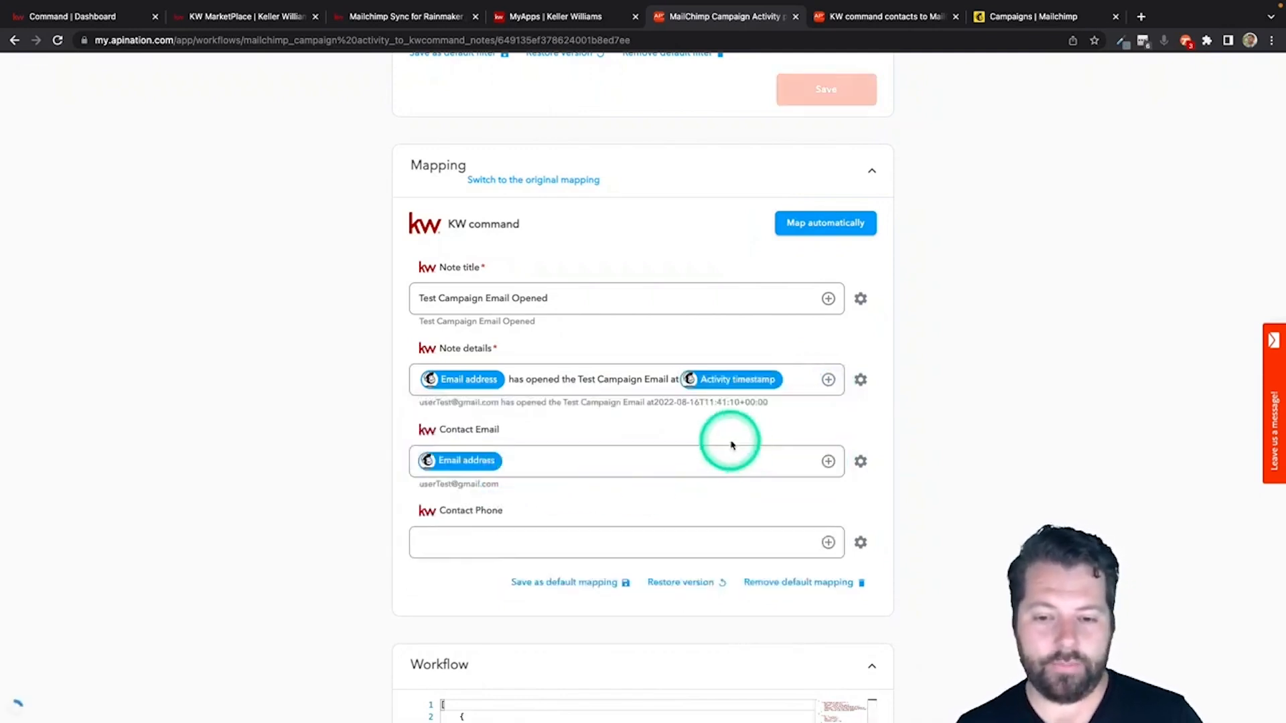
{"action": "left_click", "coordinate": [427, 454]}
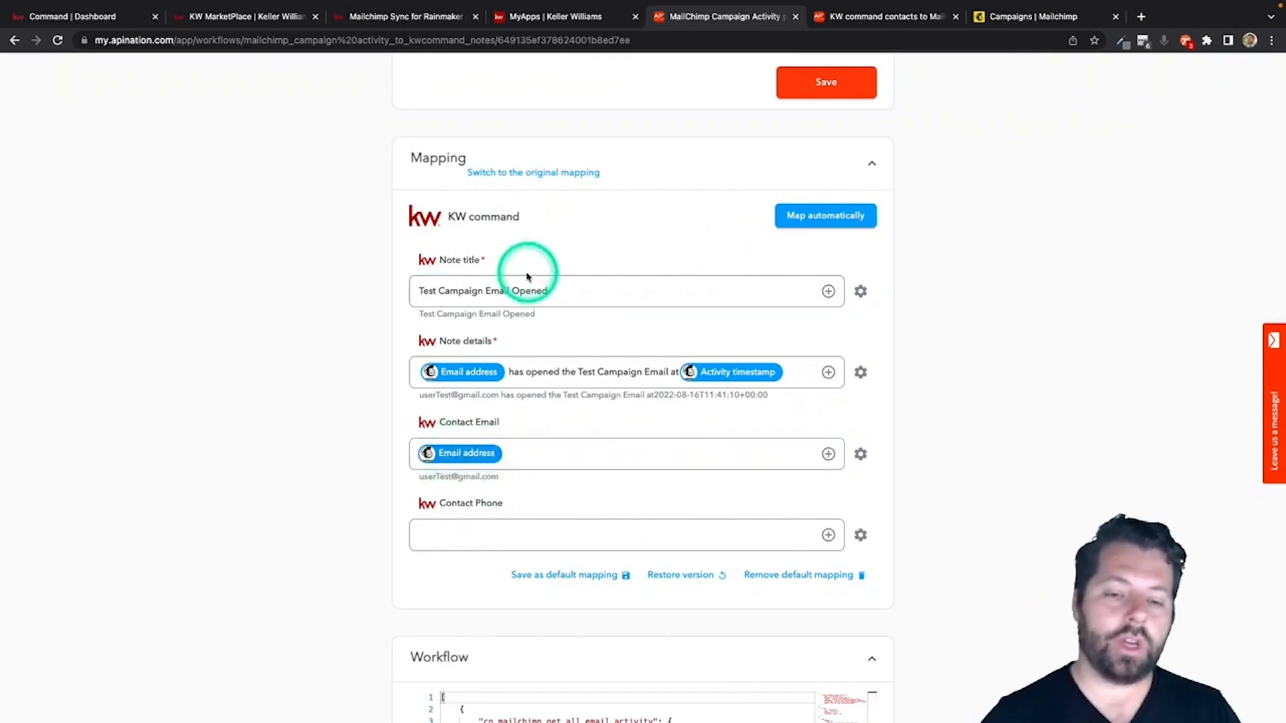
- Start the Mailchimp campaign activity sync and return from its logs to its settings
{"action": "scroll", "coordinate": [548, 512], "scroll_direction": "down", "scroll_amount": 1}
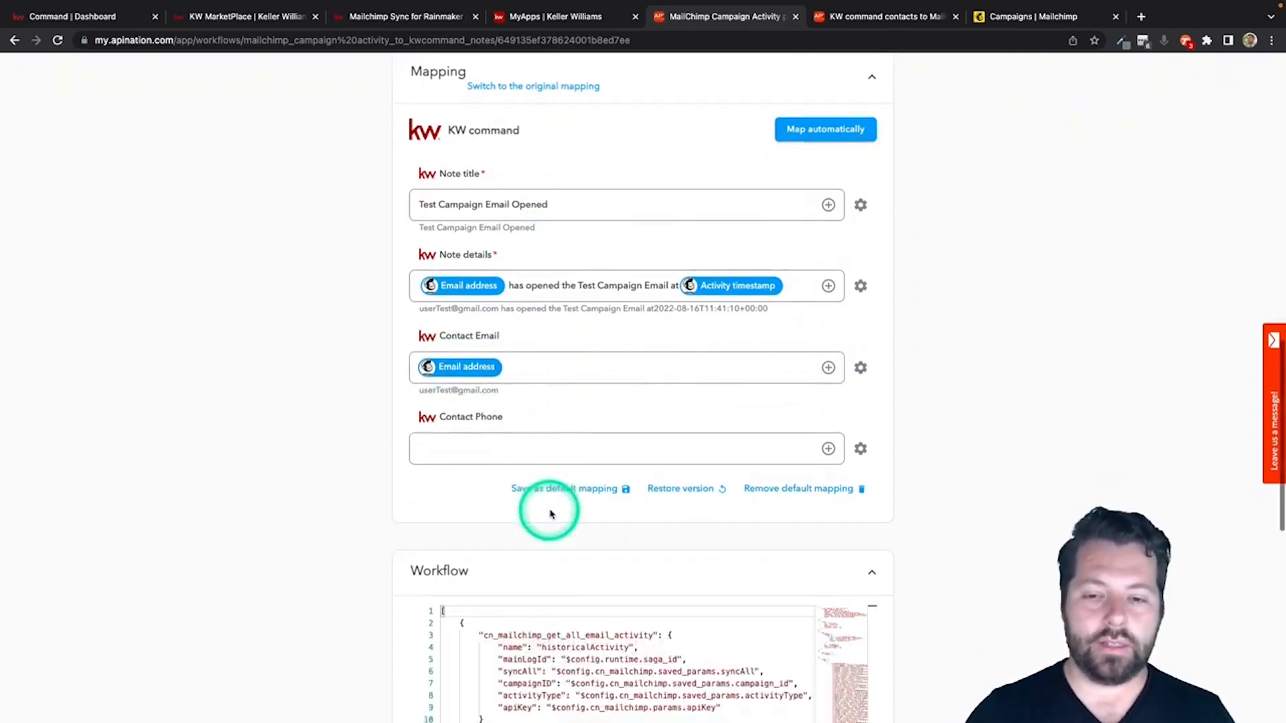
{"action": "scroll", "coordinate": [550, 513], "scroll_direction": "up", "scroll_amount": 10}
{"action": "scroll", "coordinate": [551, 514], "scroll_direction": "down", "scroll_amount": 8}
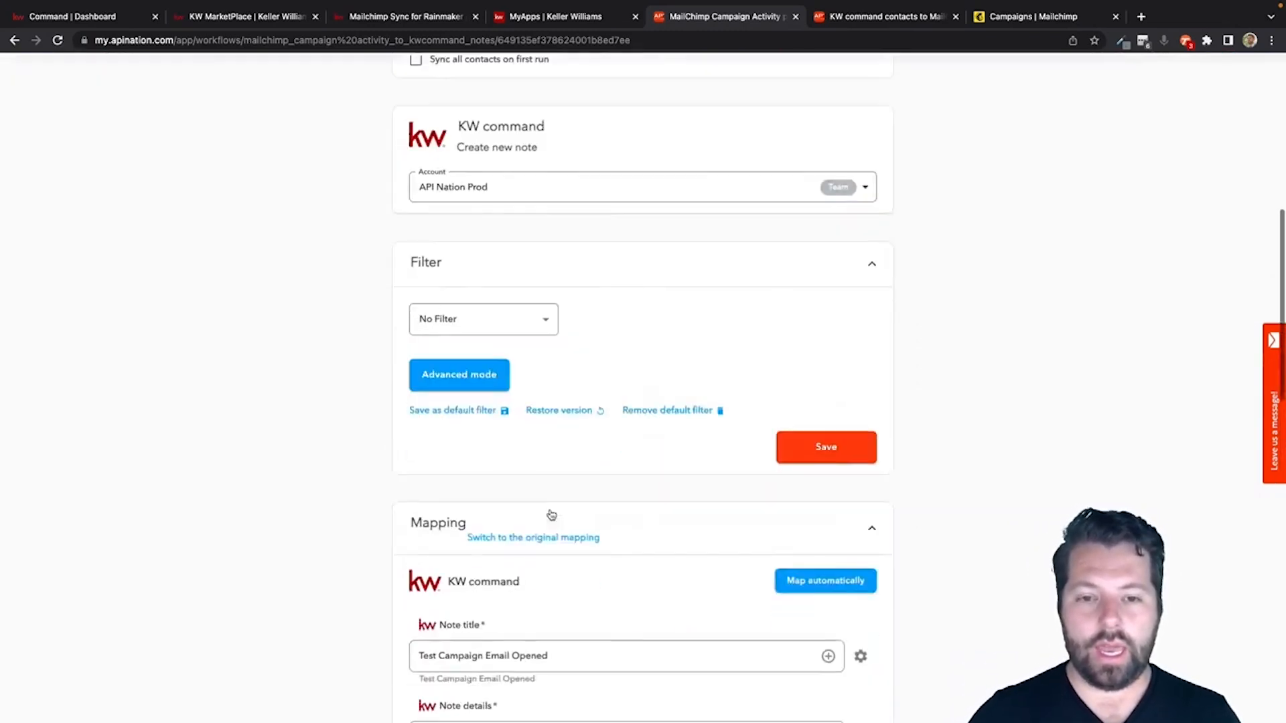
{"action": "left_click", "coordinate": [653, 248]}
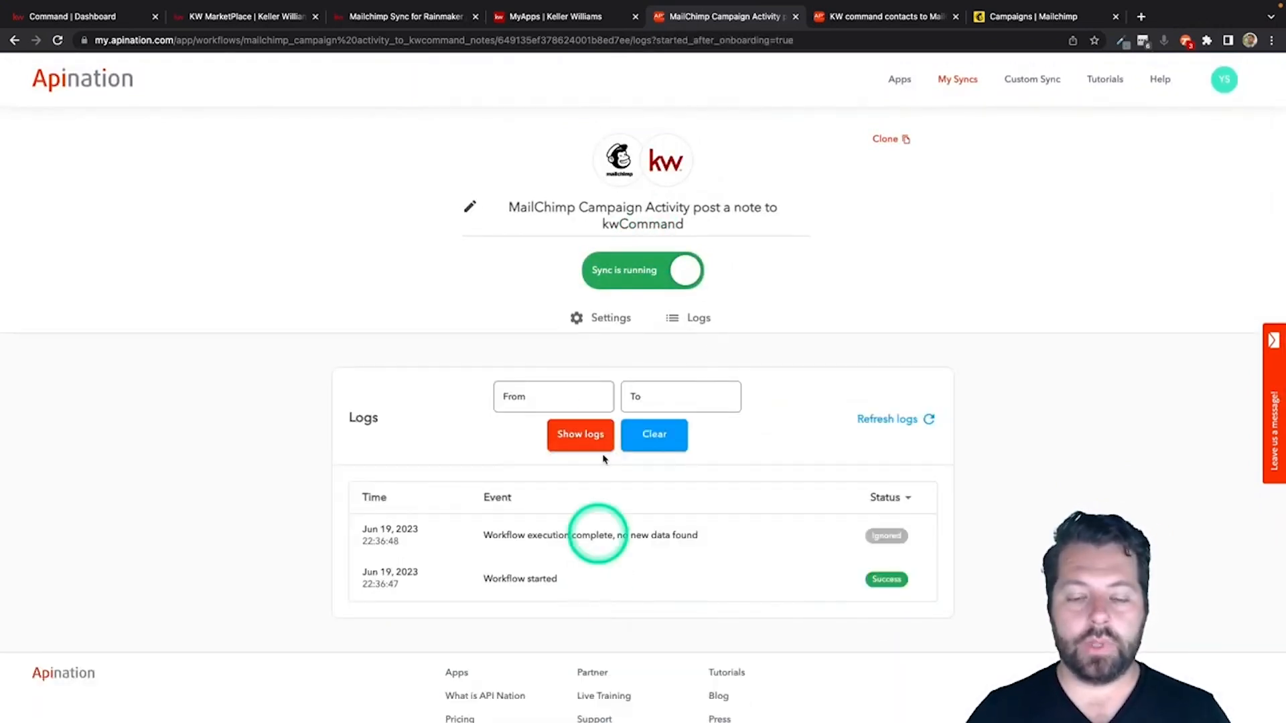
{"action": "left_click", "coordinate": [609, 319]}
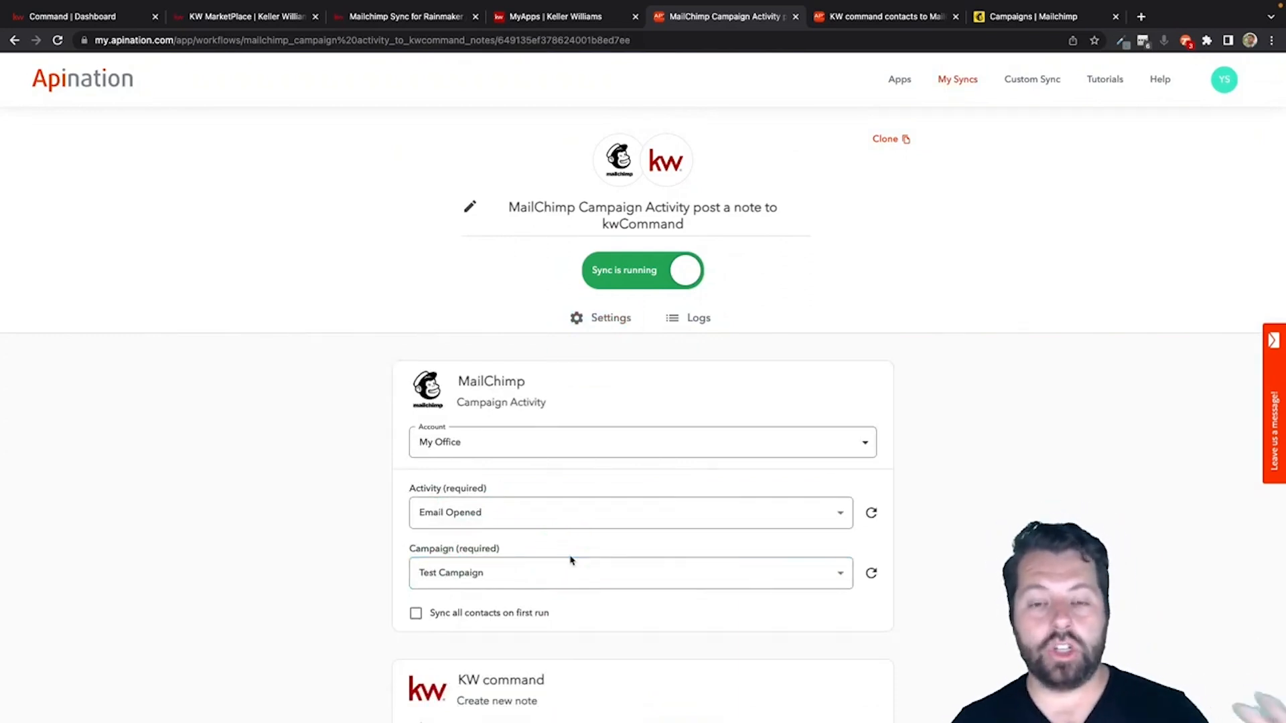
{"action": "scroll", "coordinate": [576, 576], "scroll_direction": "down", "scroll_amount": 3}
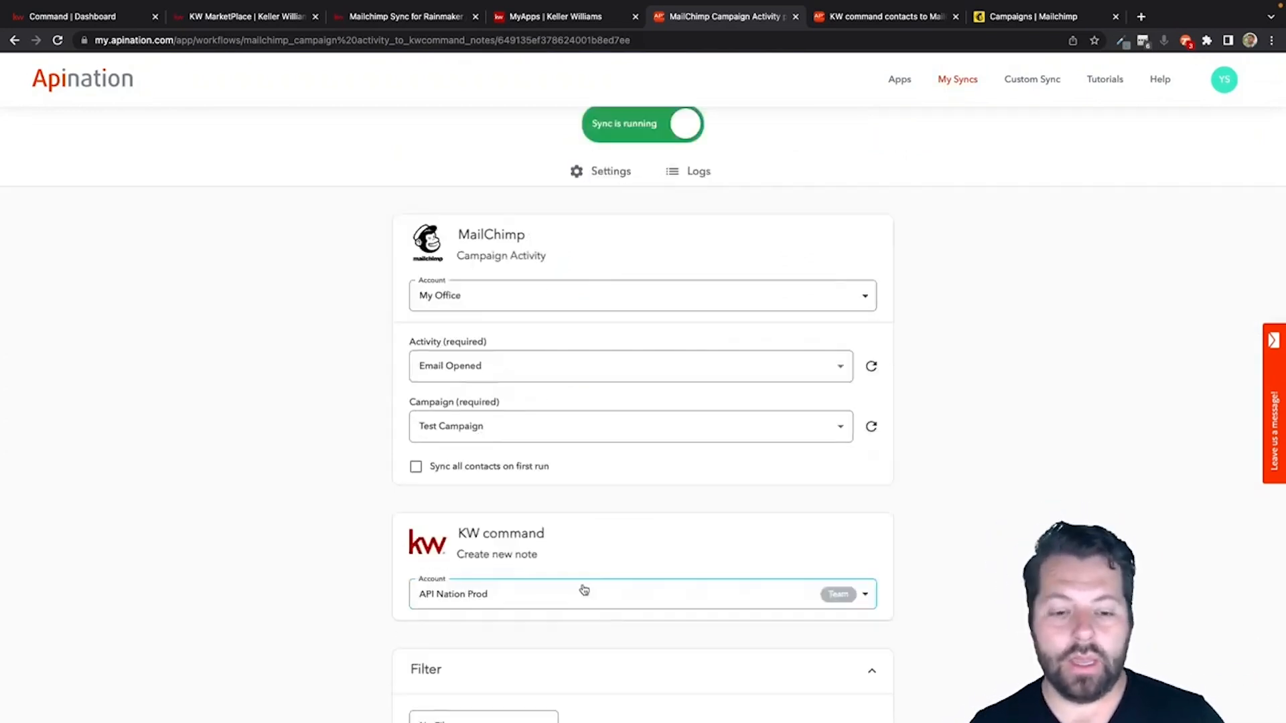
- Switch to KW Command, go to the contacts list and open the record of the seventh contact listed
{"action": "left_click", "coordinate": [54, 16]}
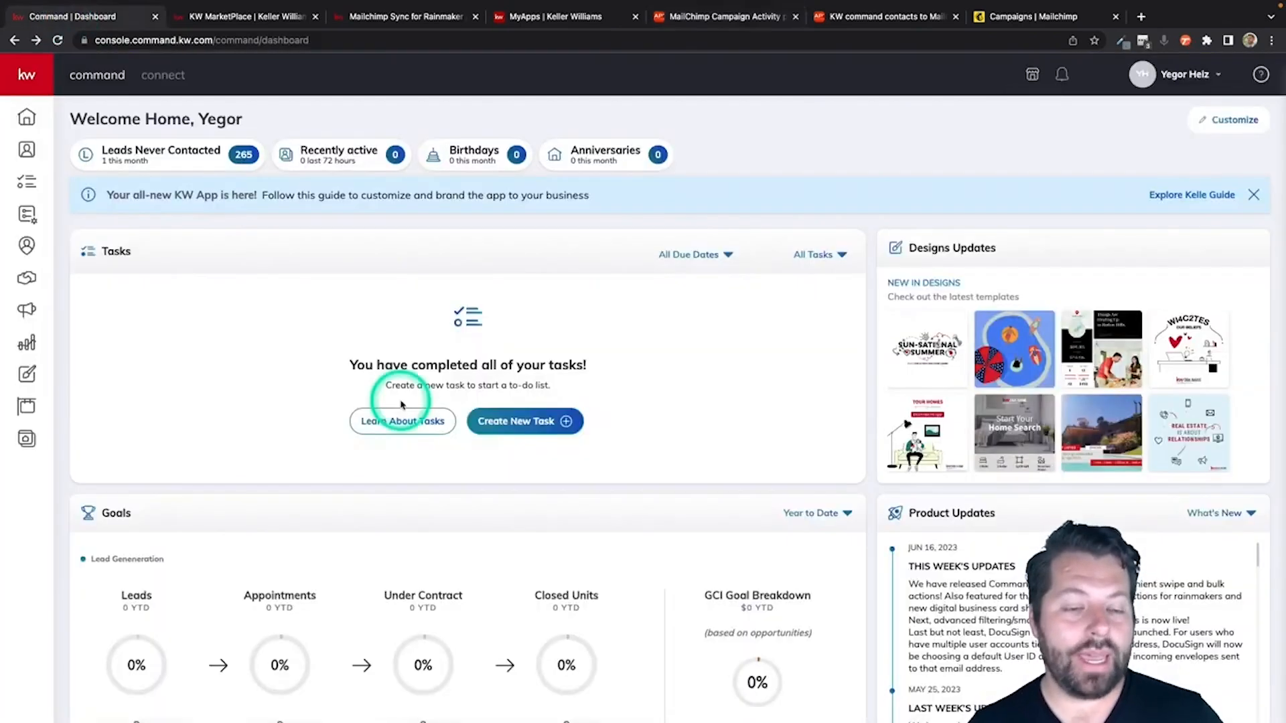
{"action": "left_click", "coordinate": [27, 152]}
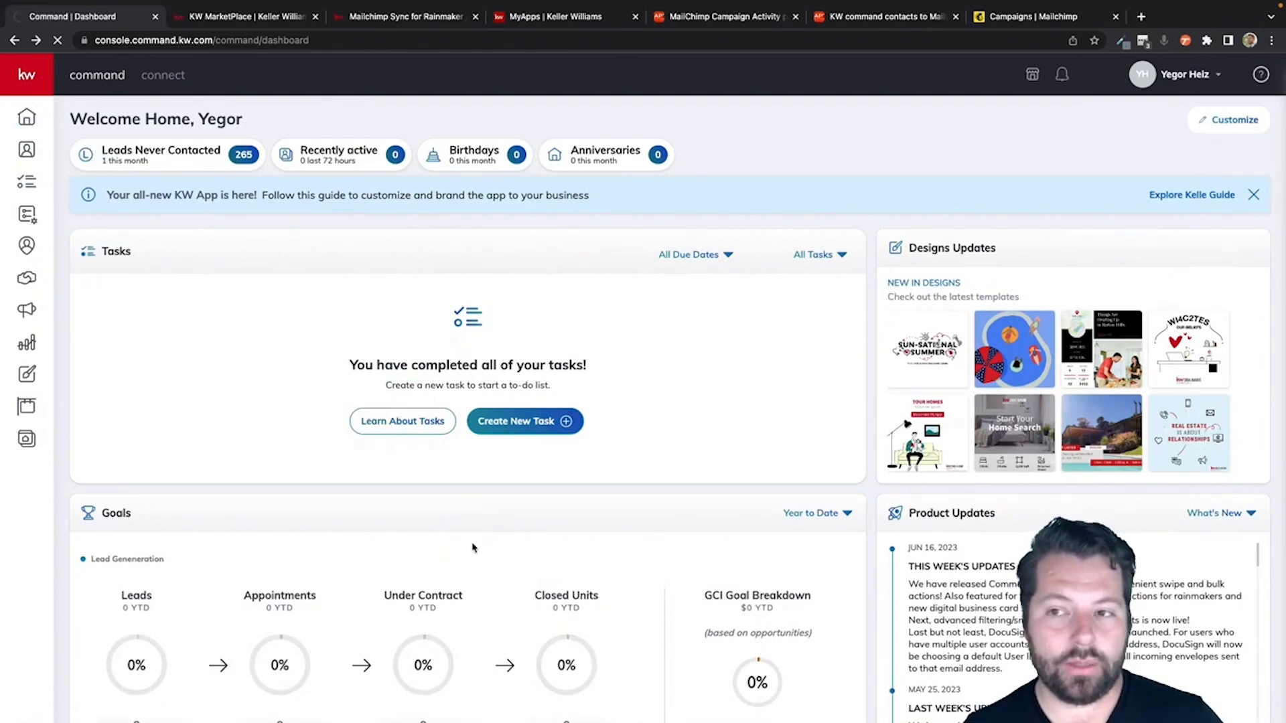
{"action": "left_click", "coordinate": [147, 525]}
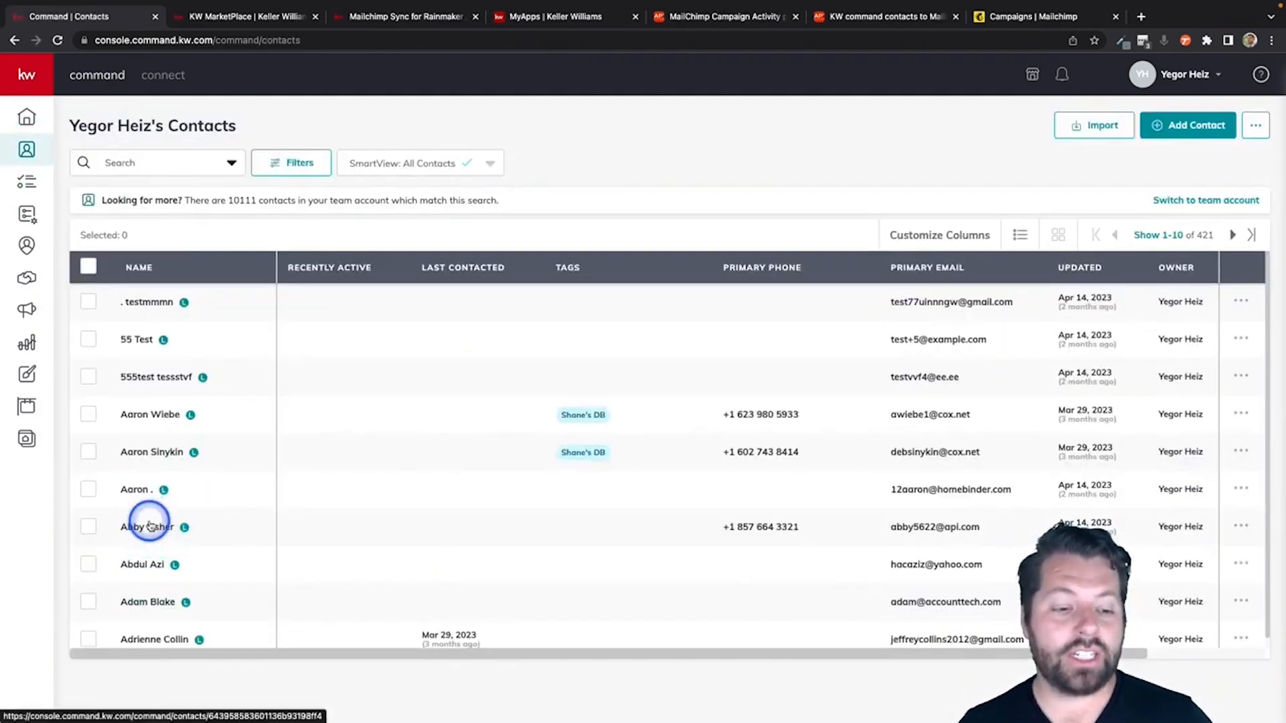